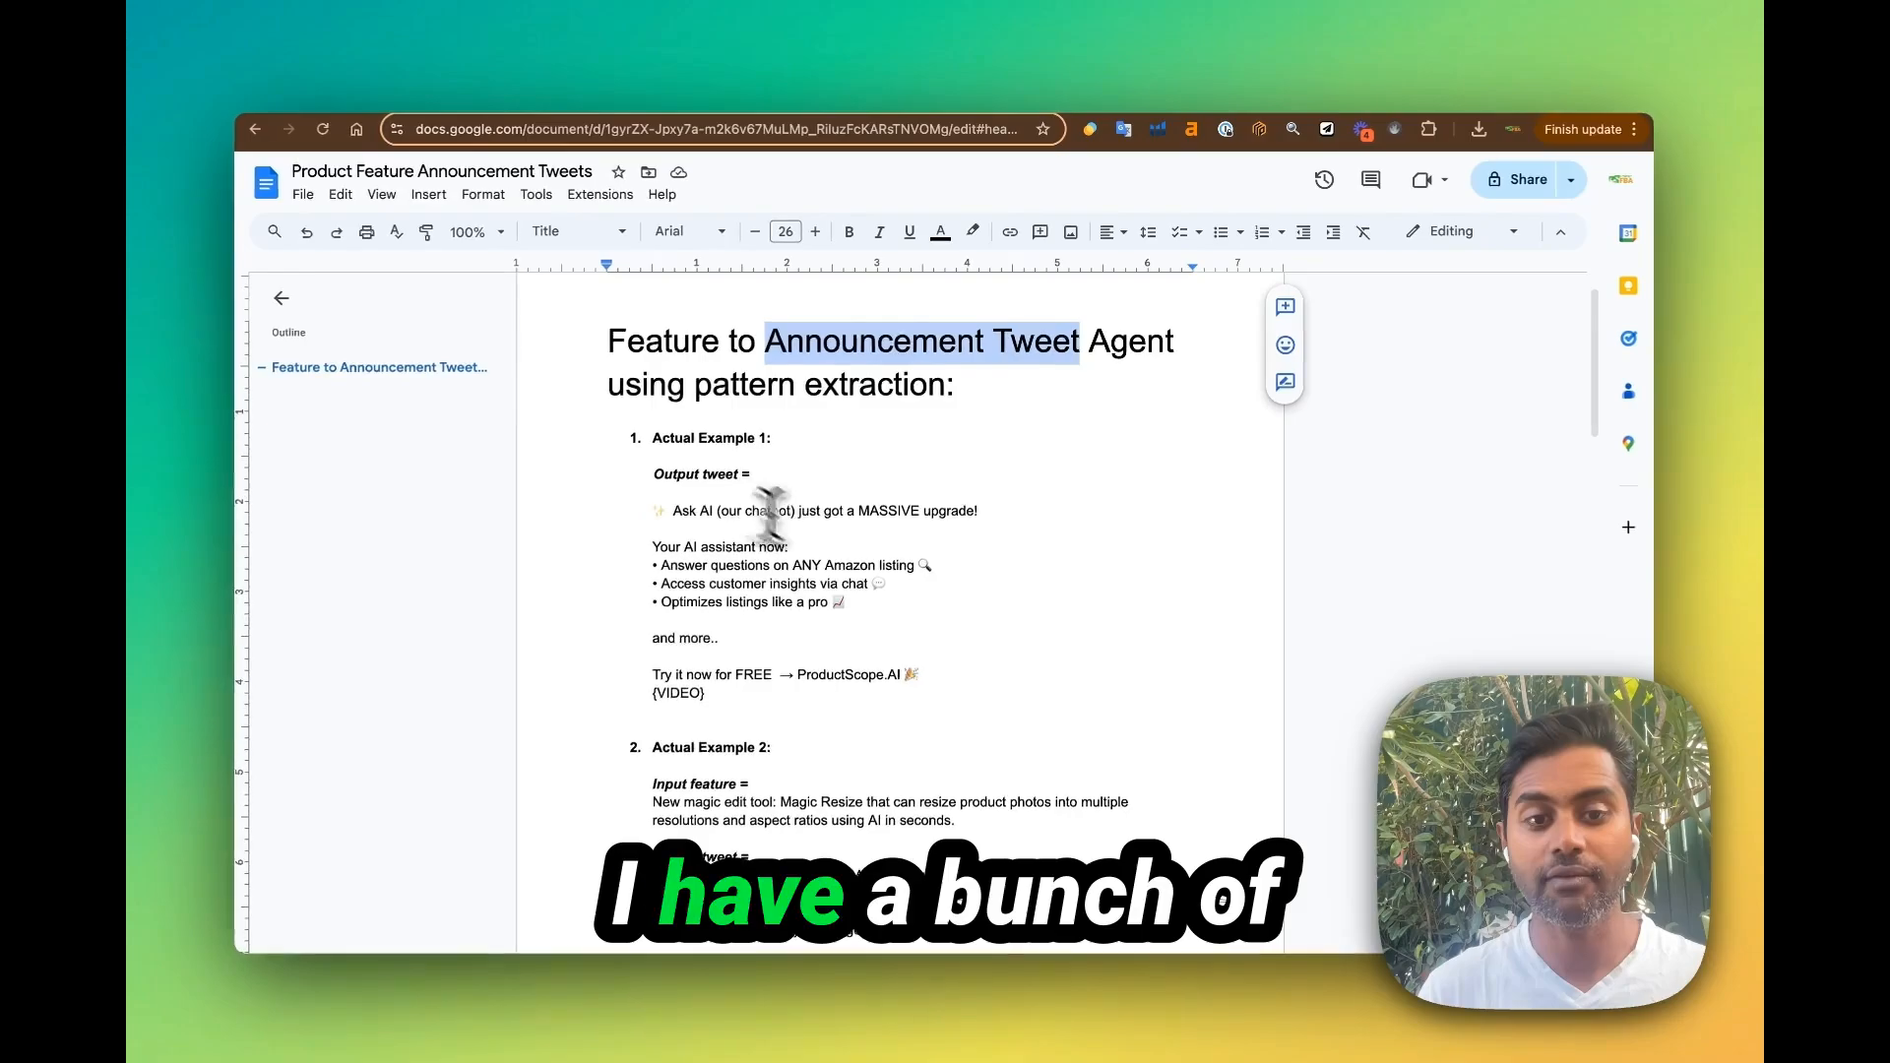
# Look through the example announcement tweets in the Product Feature Announcement Tweets document
pyautogui.scroll(-15, 878, 564)
pyautogui.scroll(2, 878, 564)
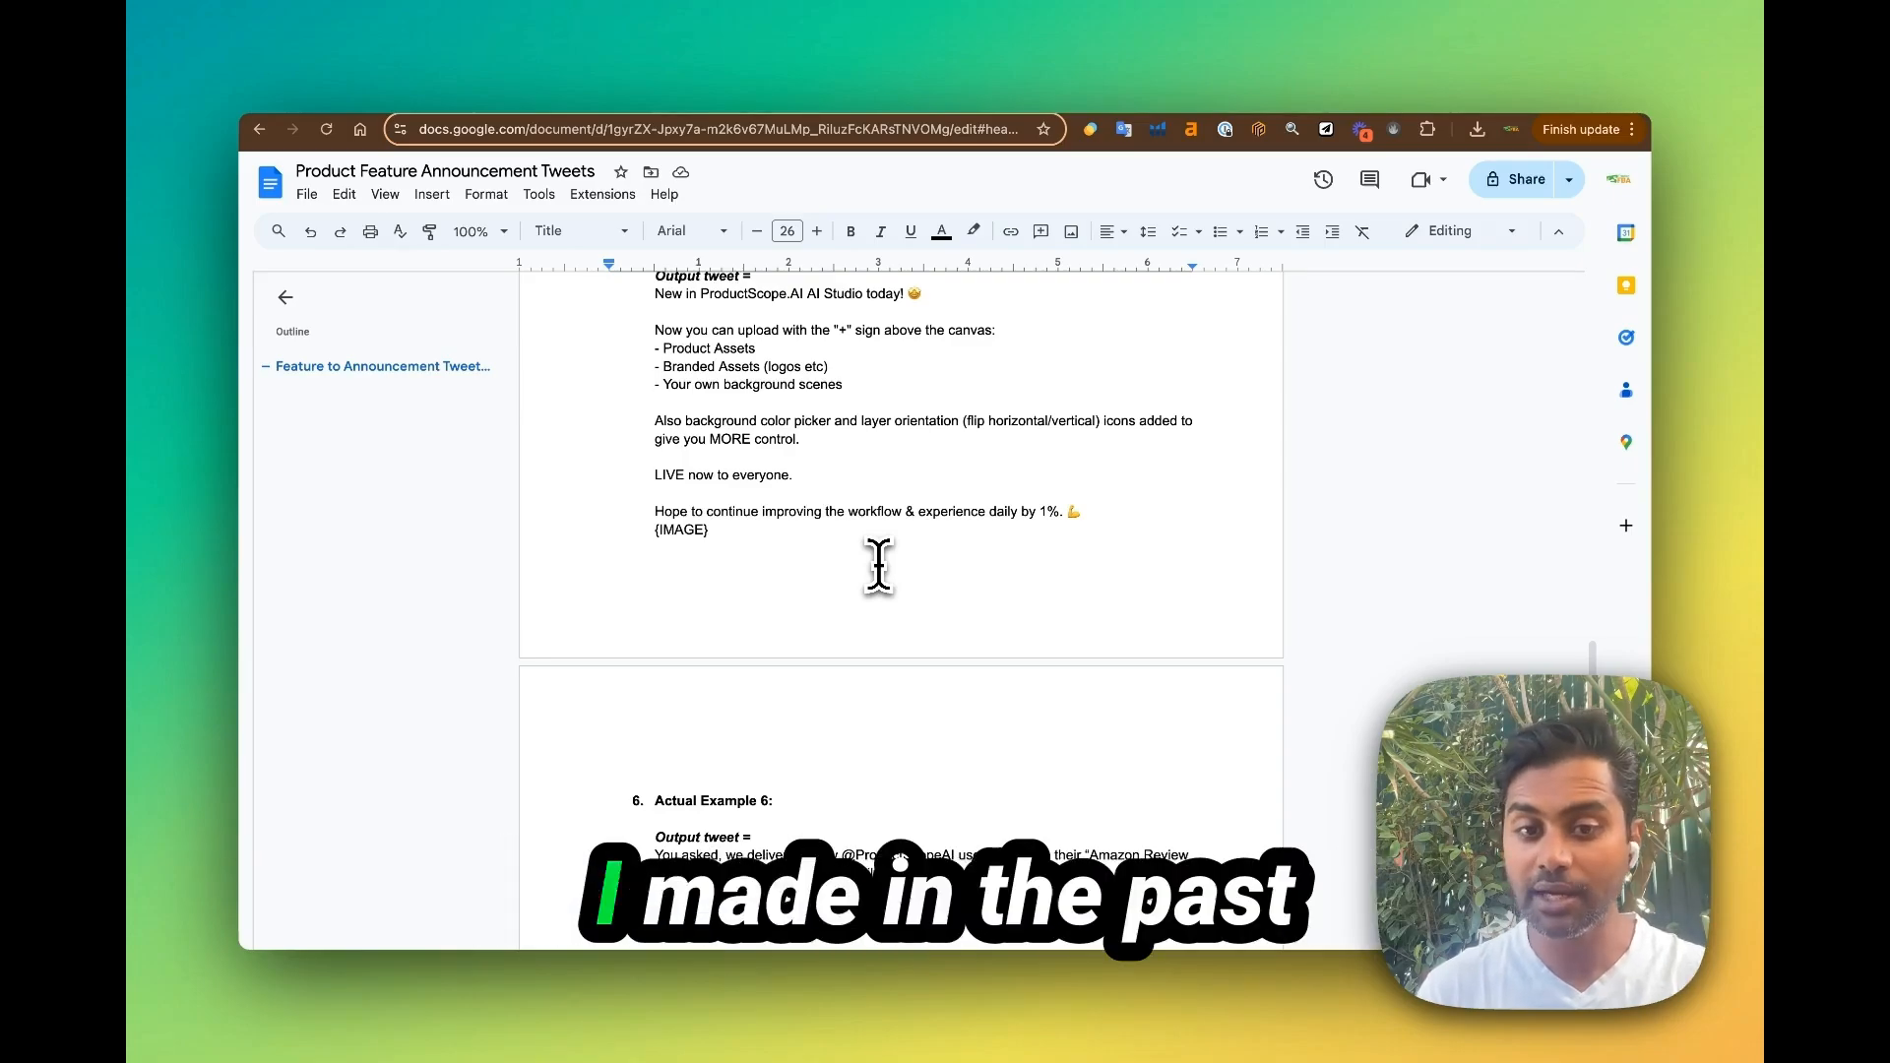
pyautogui.scroll(-4, 878, 564)
pyautogui.scroll(-4, 880, 563)
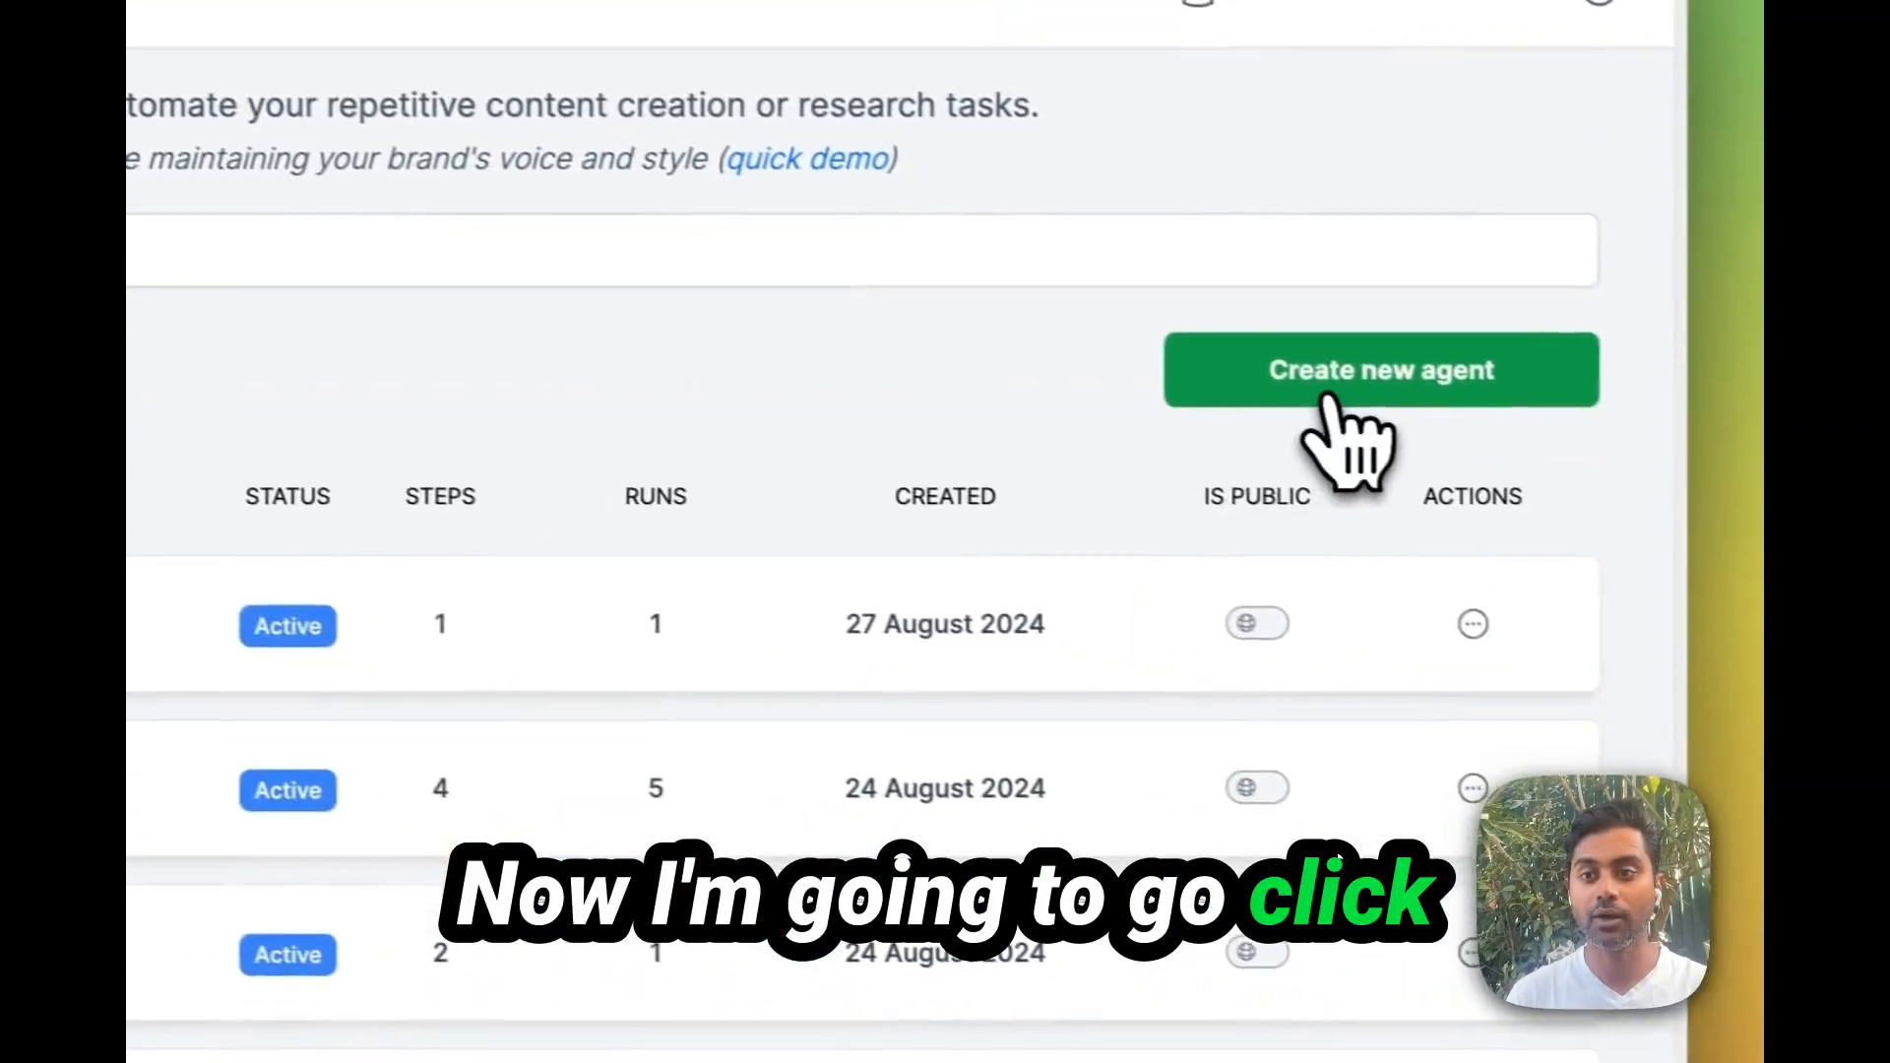
# Switch to ProductScope and create a new agent named "Feature Announcement Agent"
pyautogui.click(1747, 583)
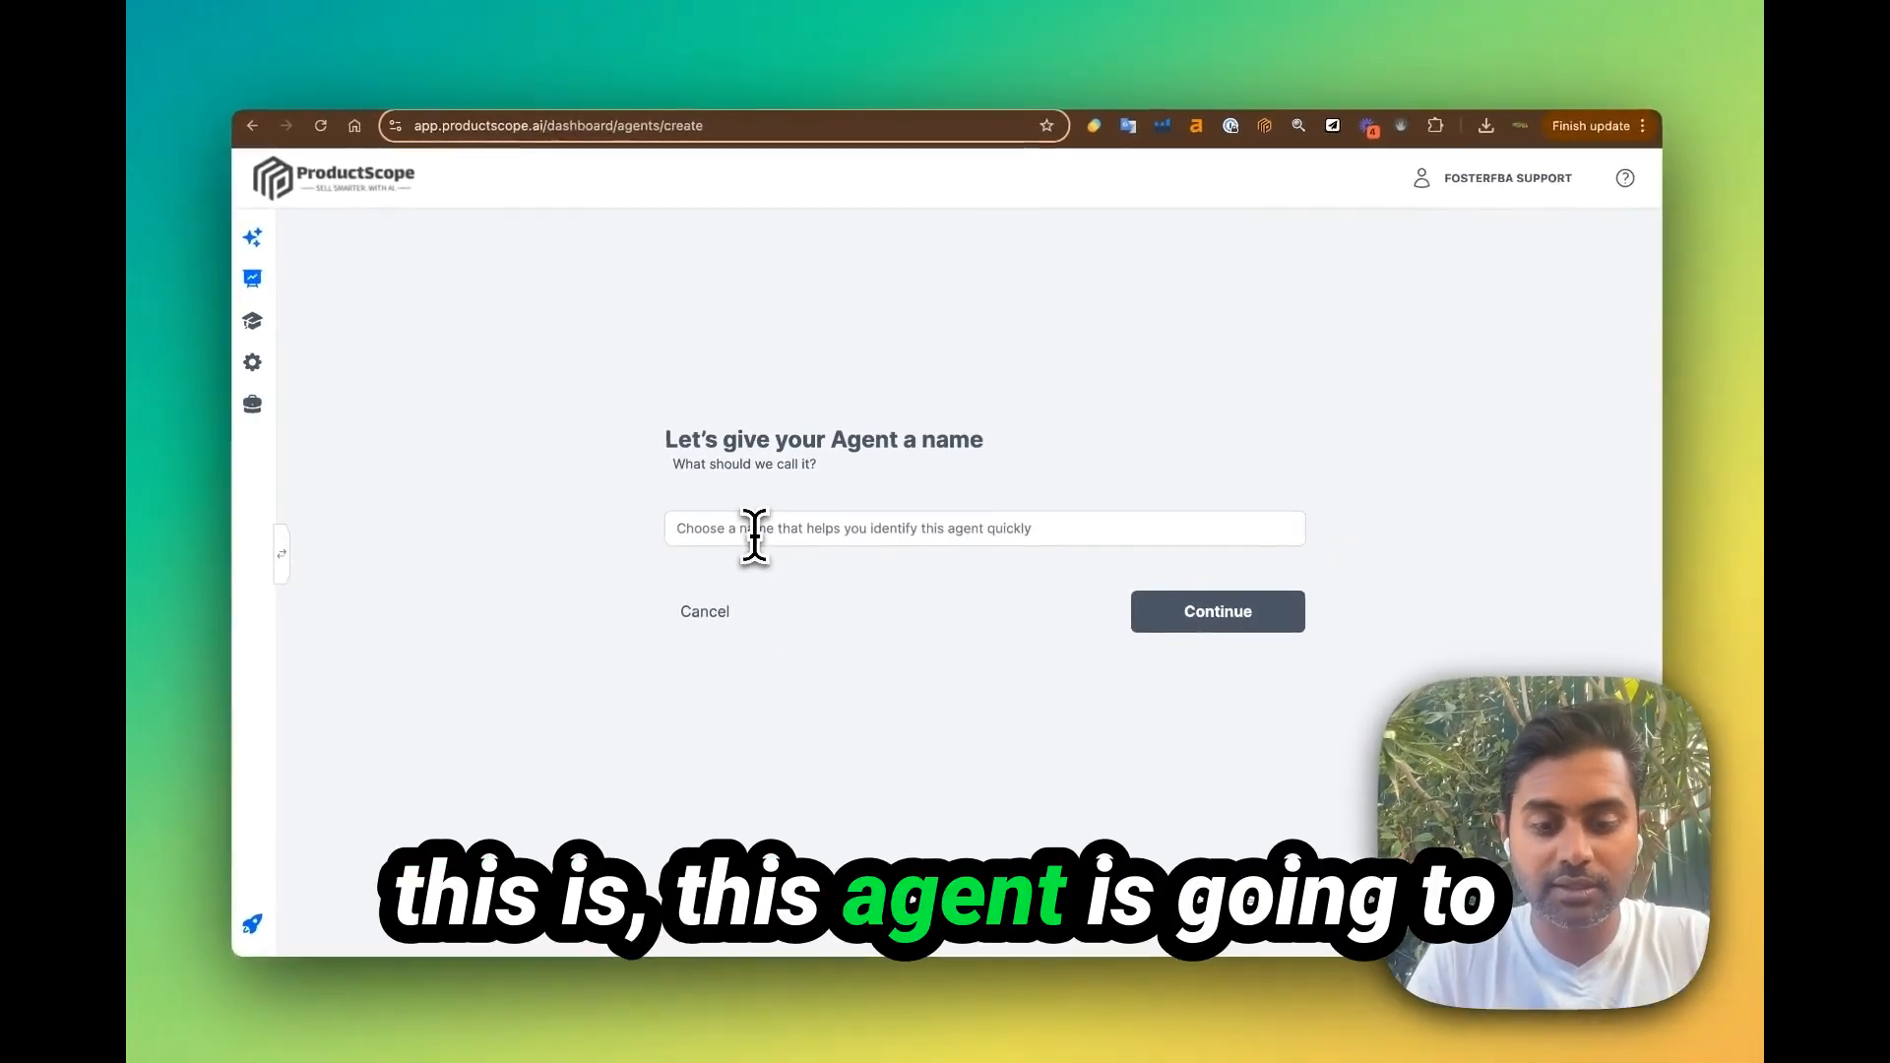
pyautogui.write('Feature Ann')
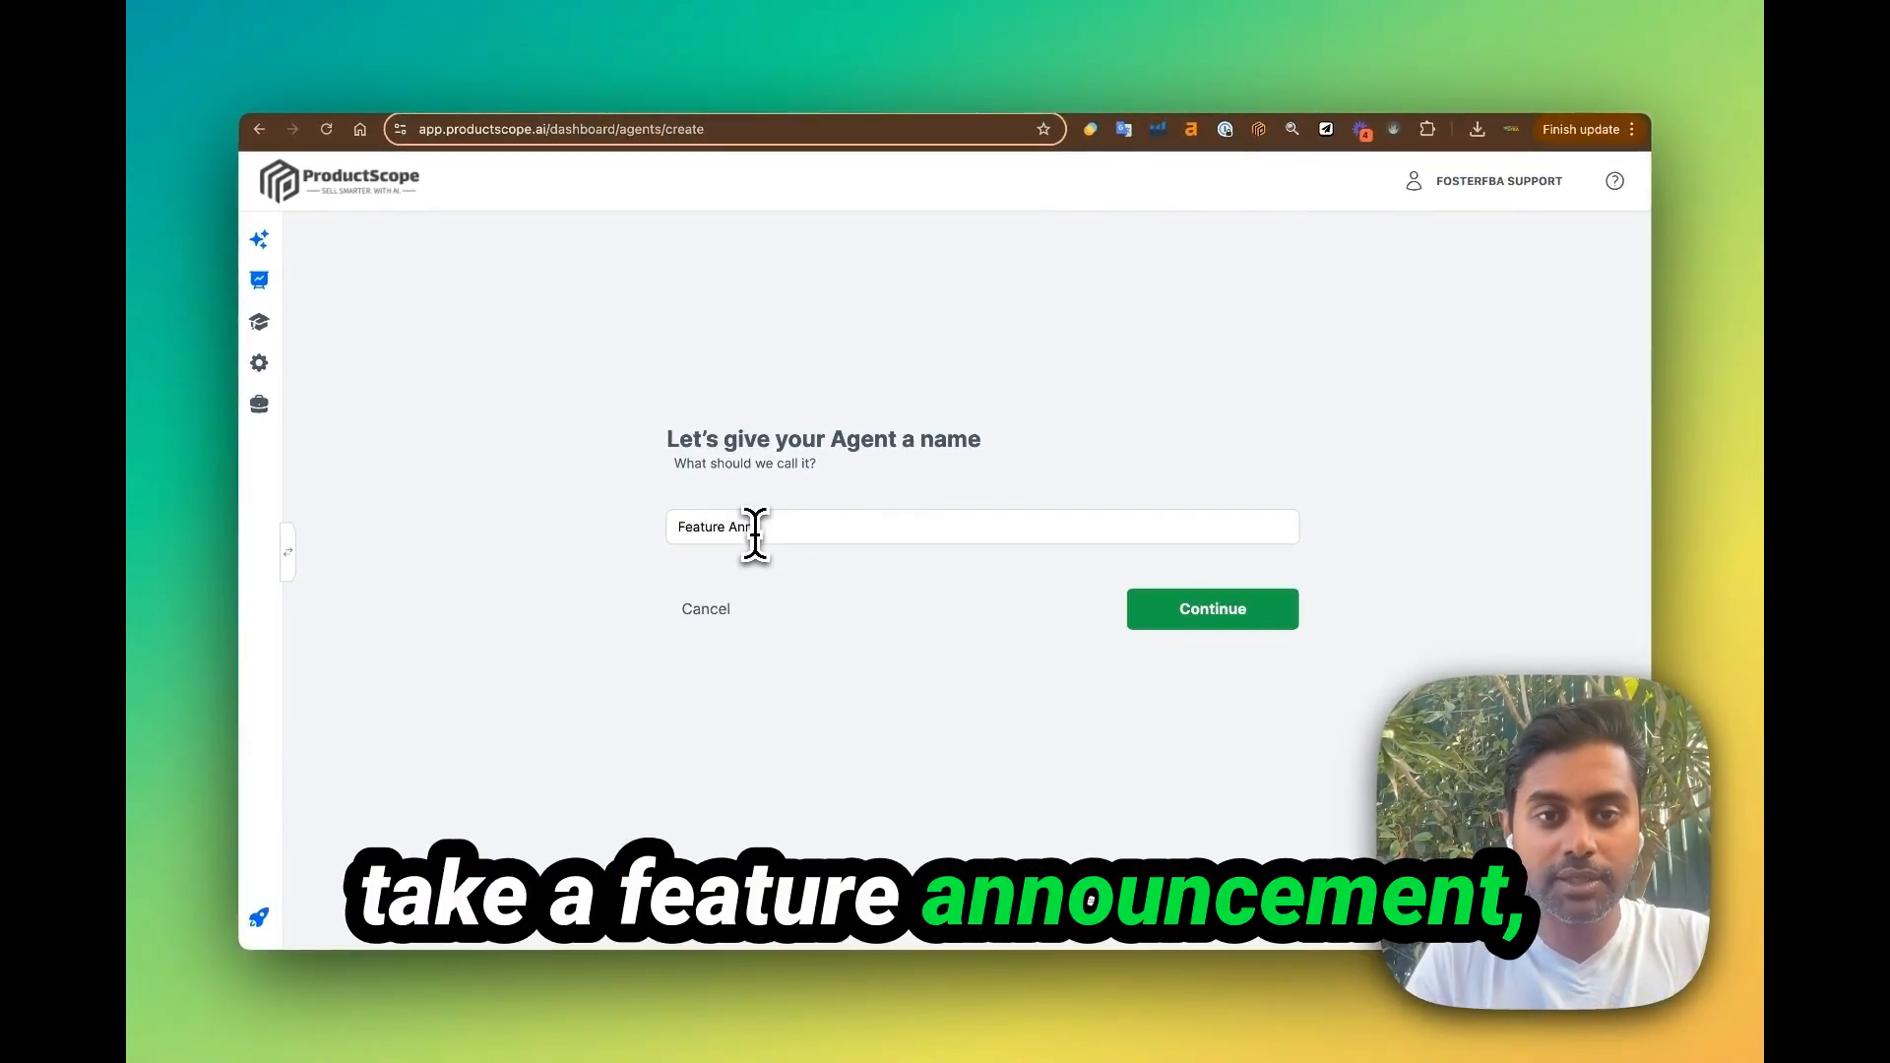
pyautogui.write('ouncement Agent')
pyautogui.click(1220, 615)
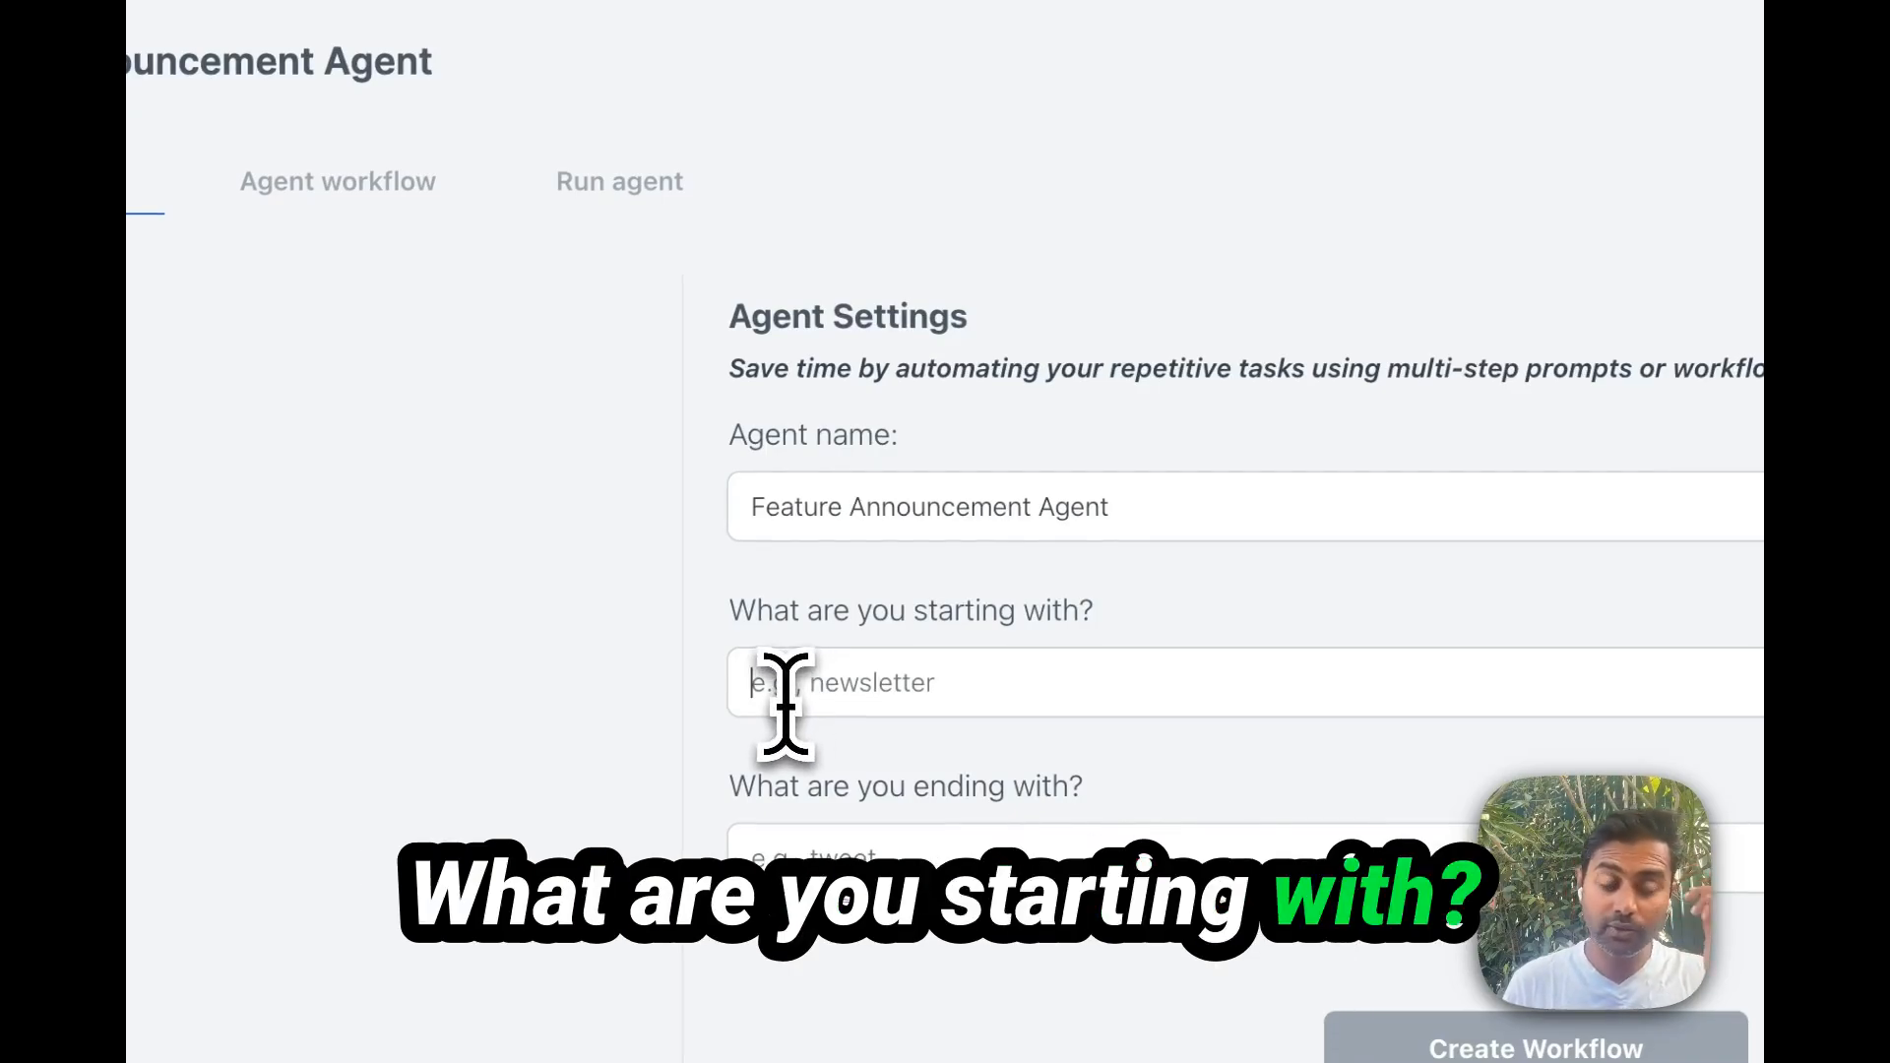
# Set the agent to start with "feature" and end with "annnouncement tweet", and create its workflow
pyautogui.write('feature')
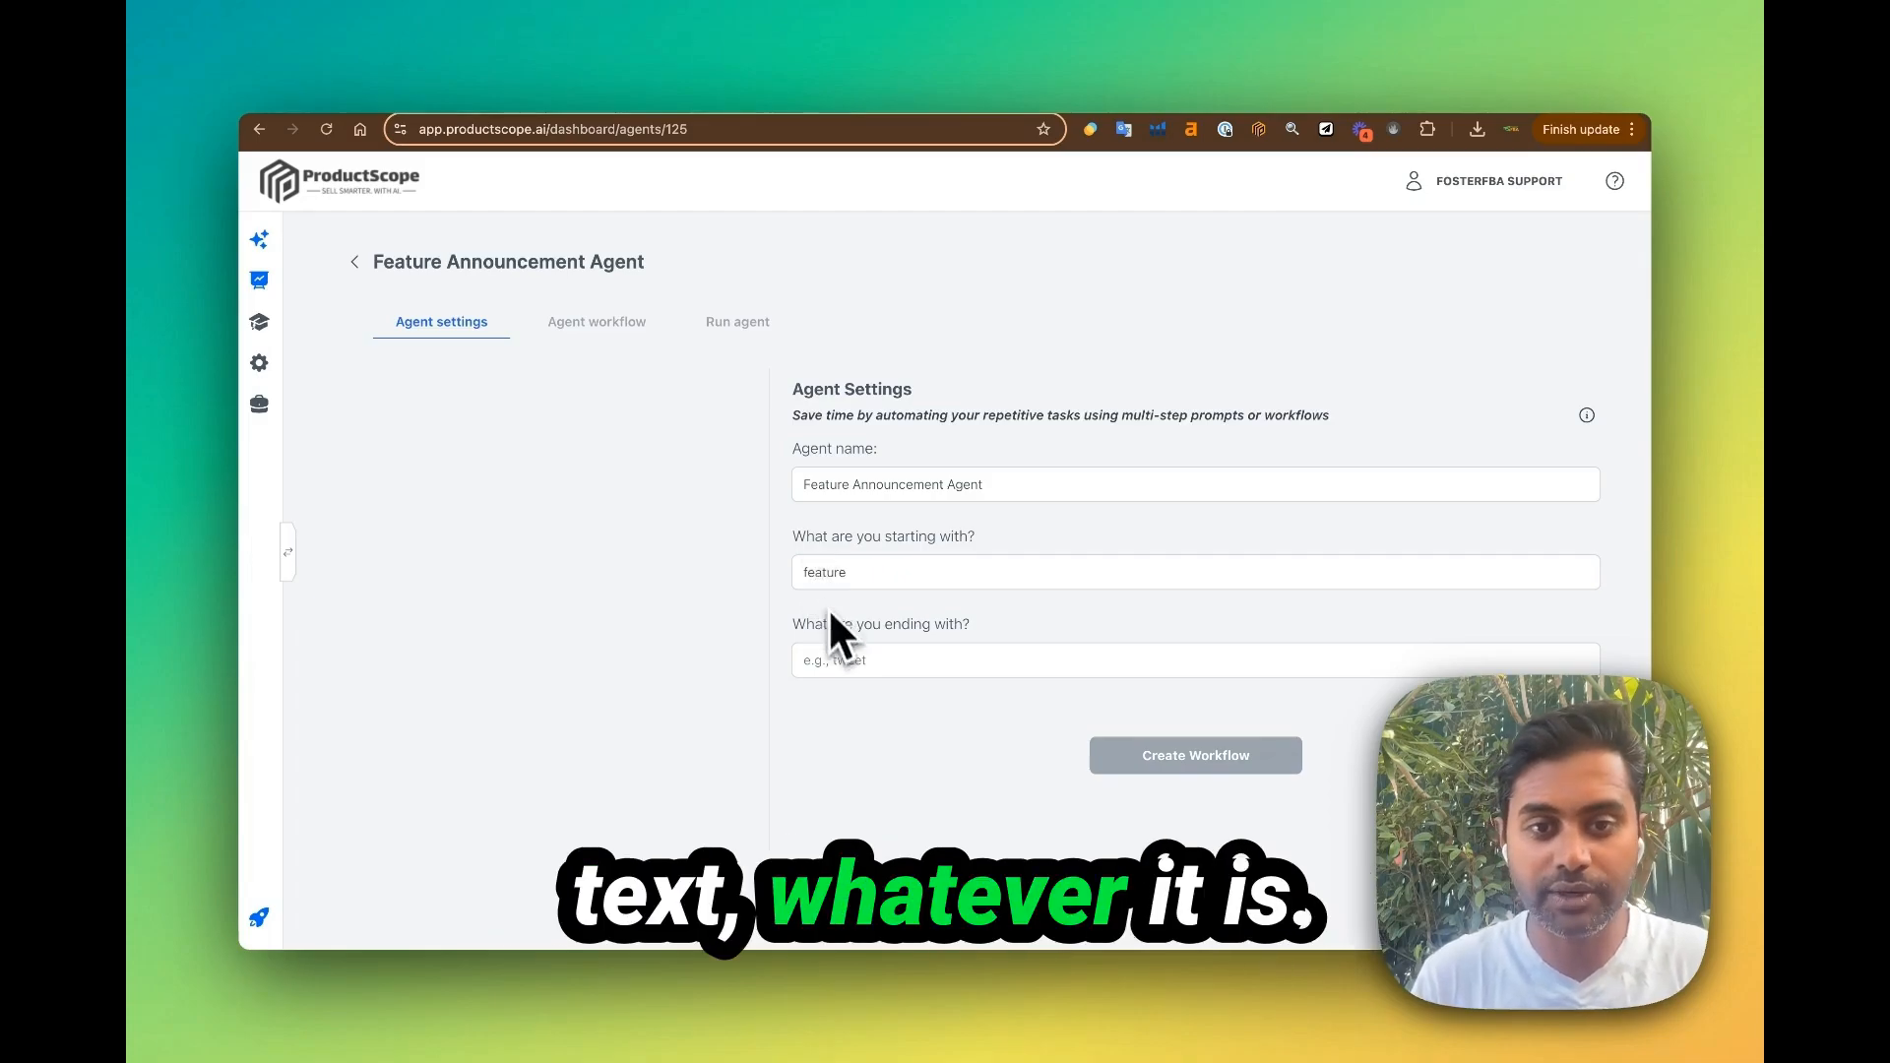
pyautogui.click(841, 660)
pyautogui.write('an')
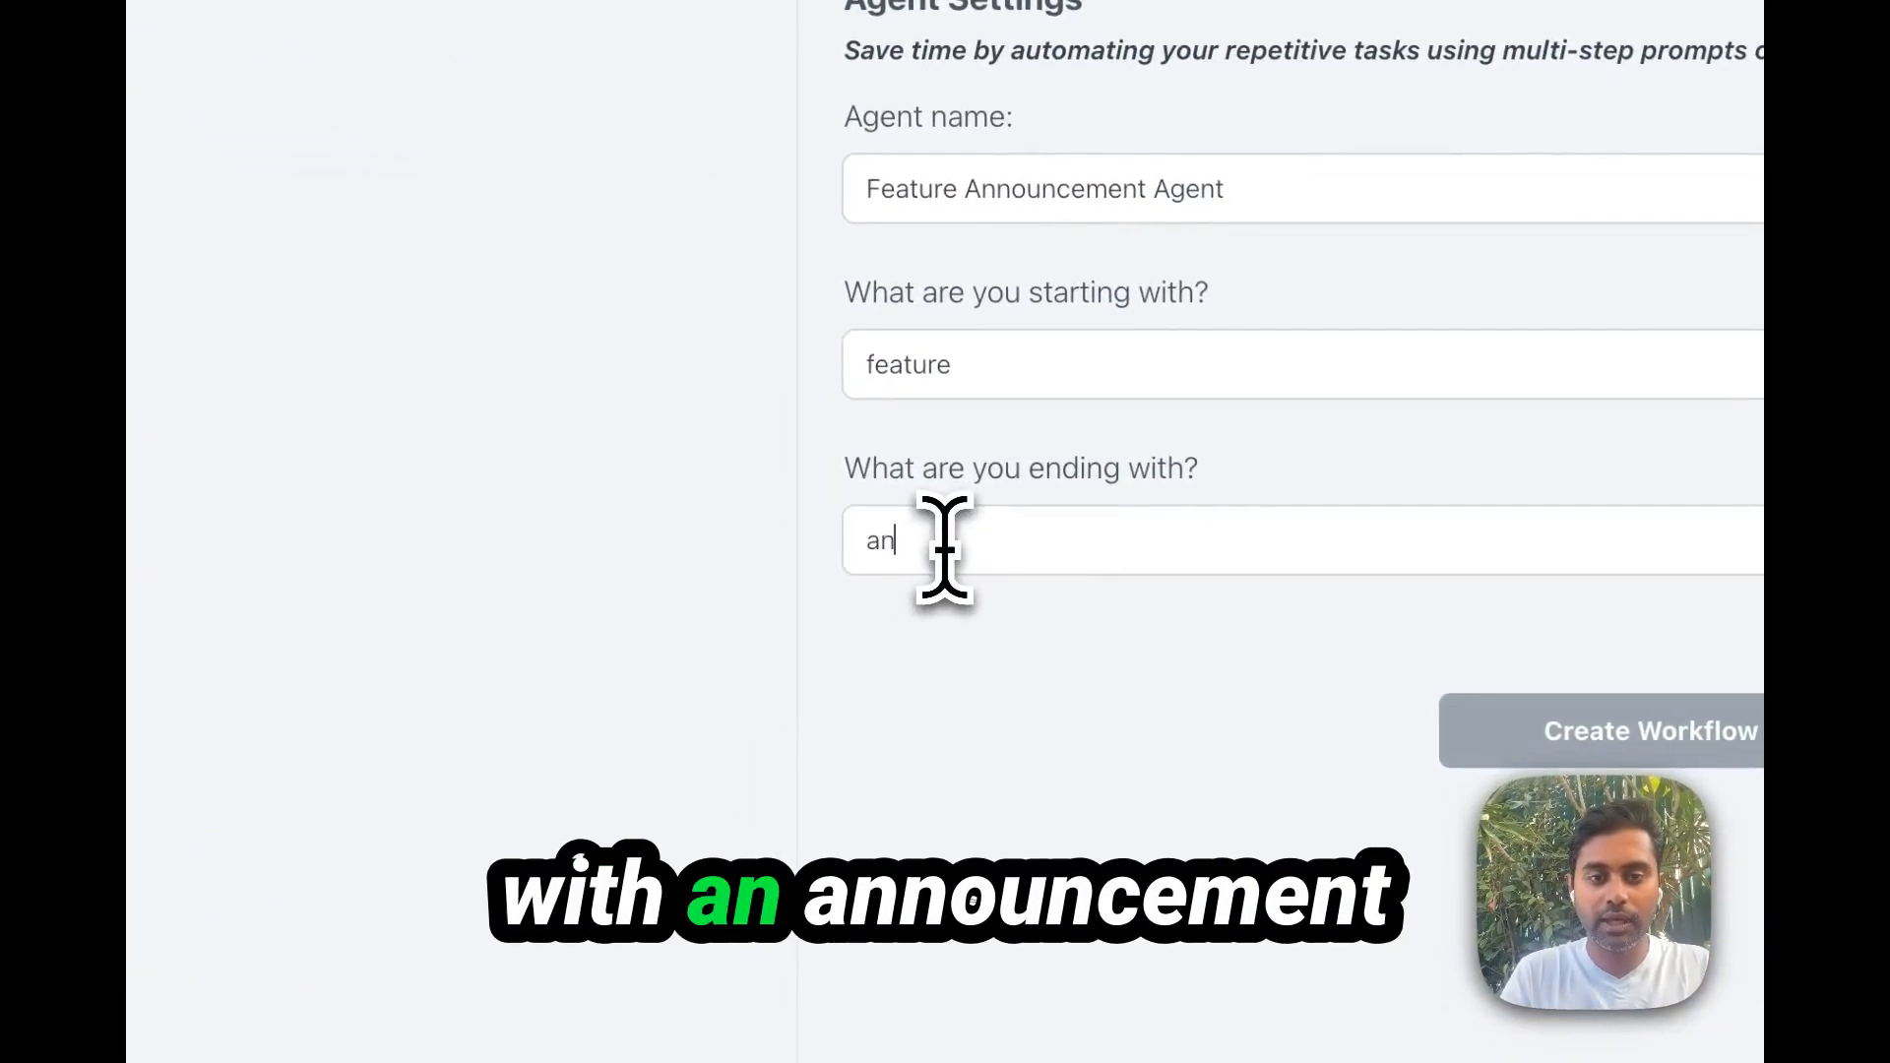
pyautogui.write('nouncement tweet')
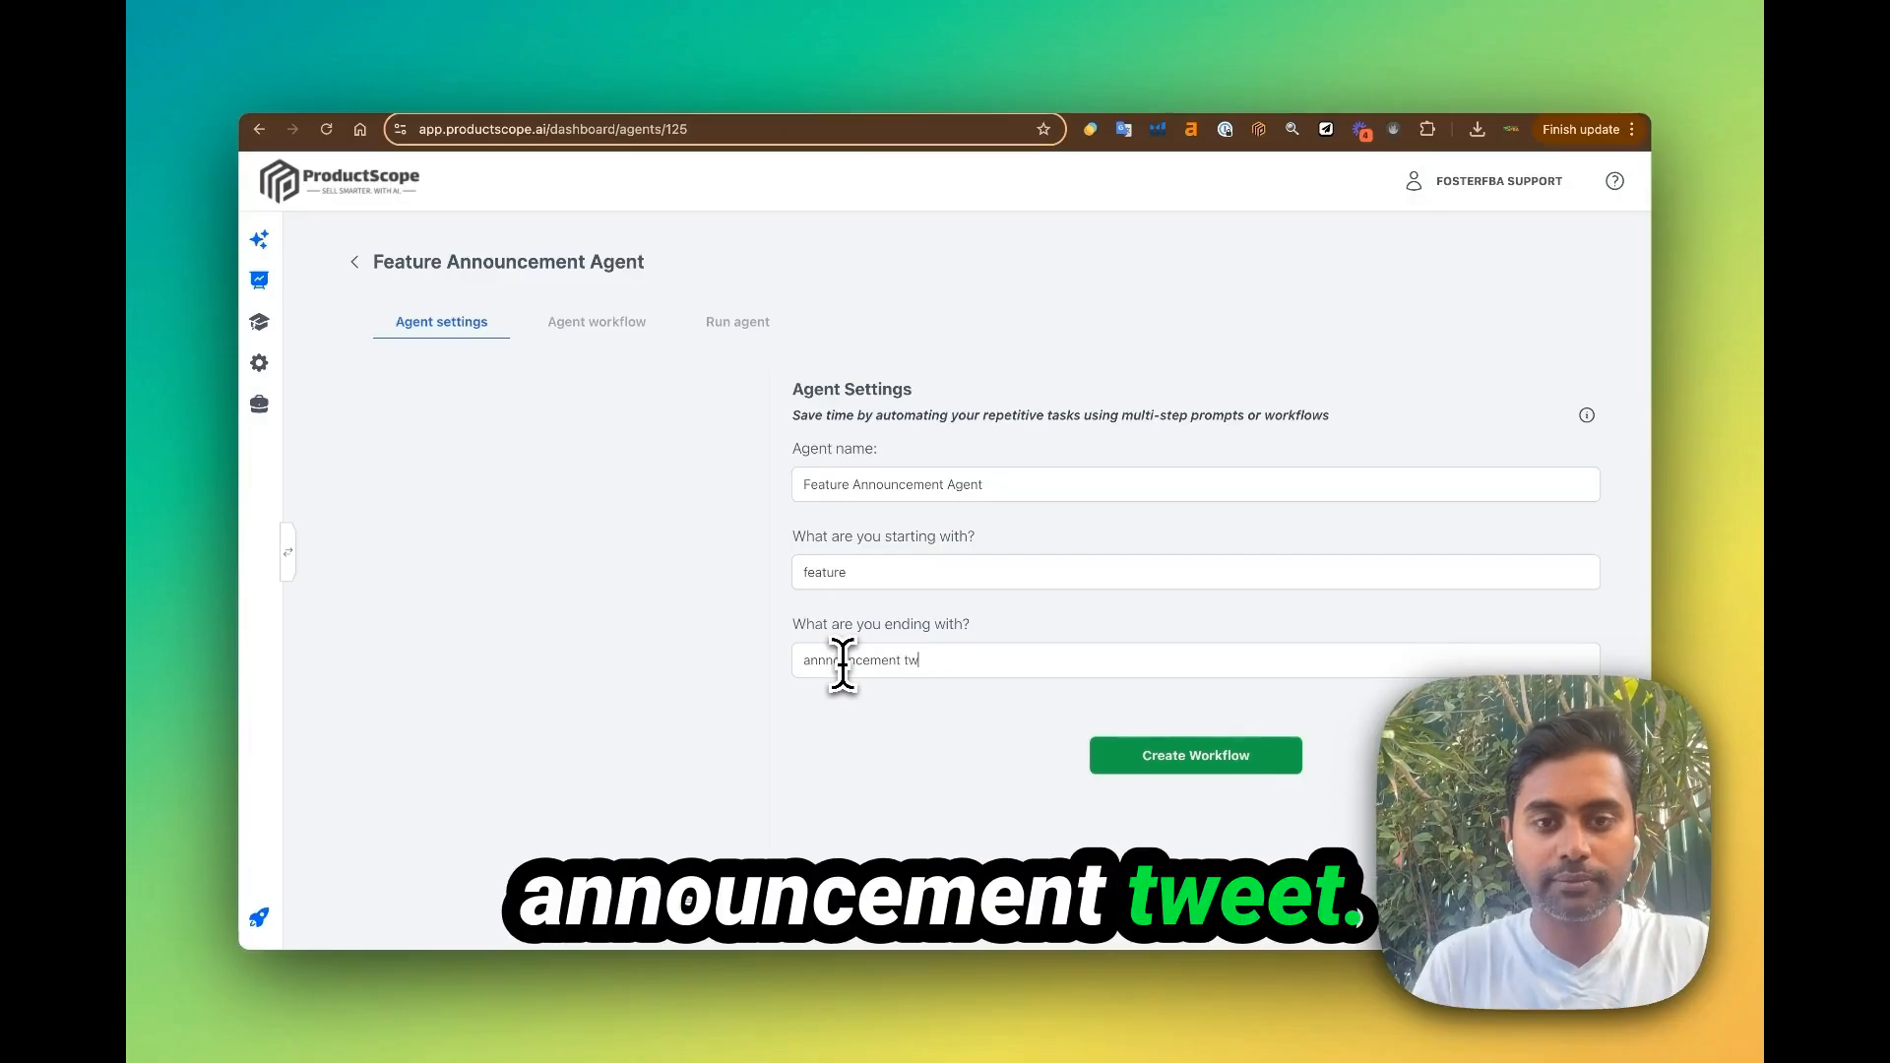
pyautogui.click(1165, 760)
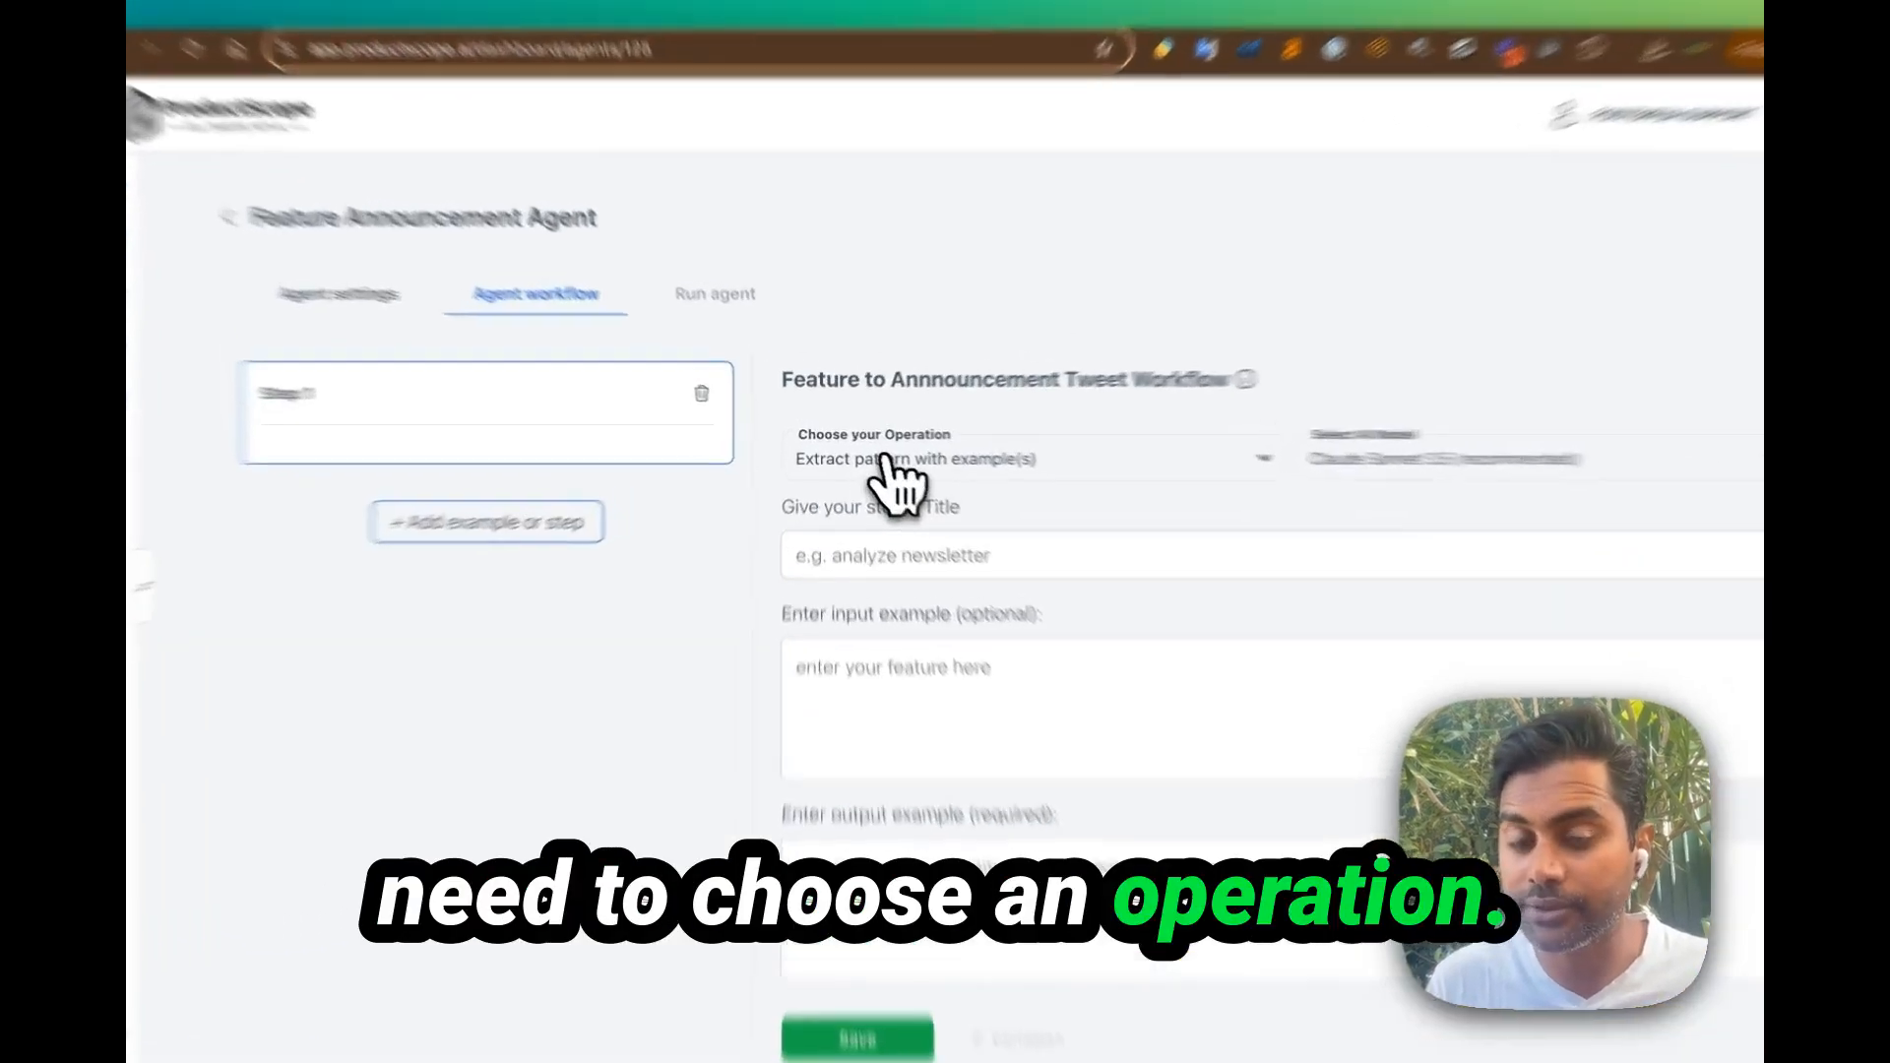
# Choose Extract pattern with example(s) as the operation for the workflow's first step
pyautogui.click(872, 452)
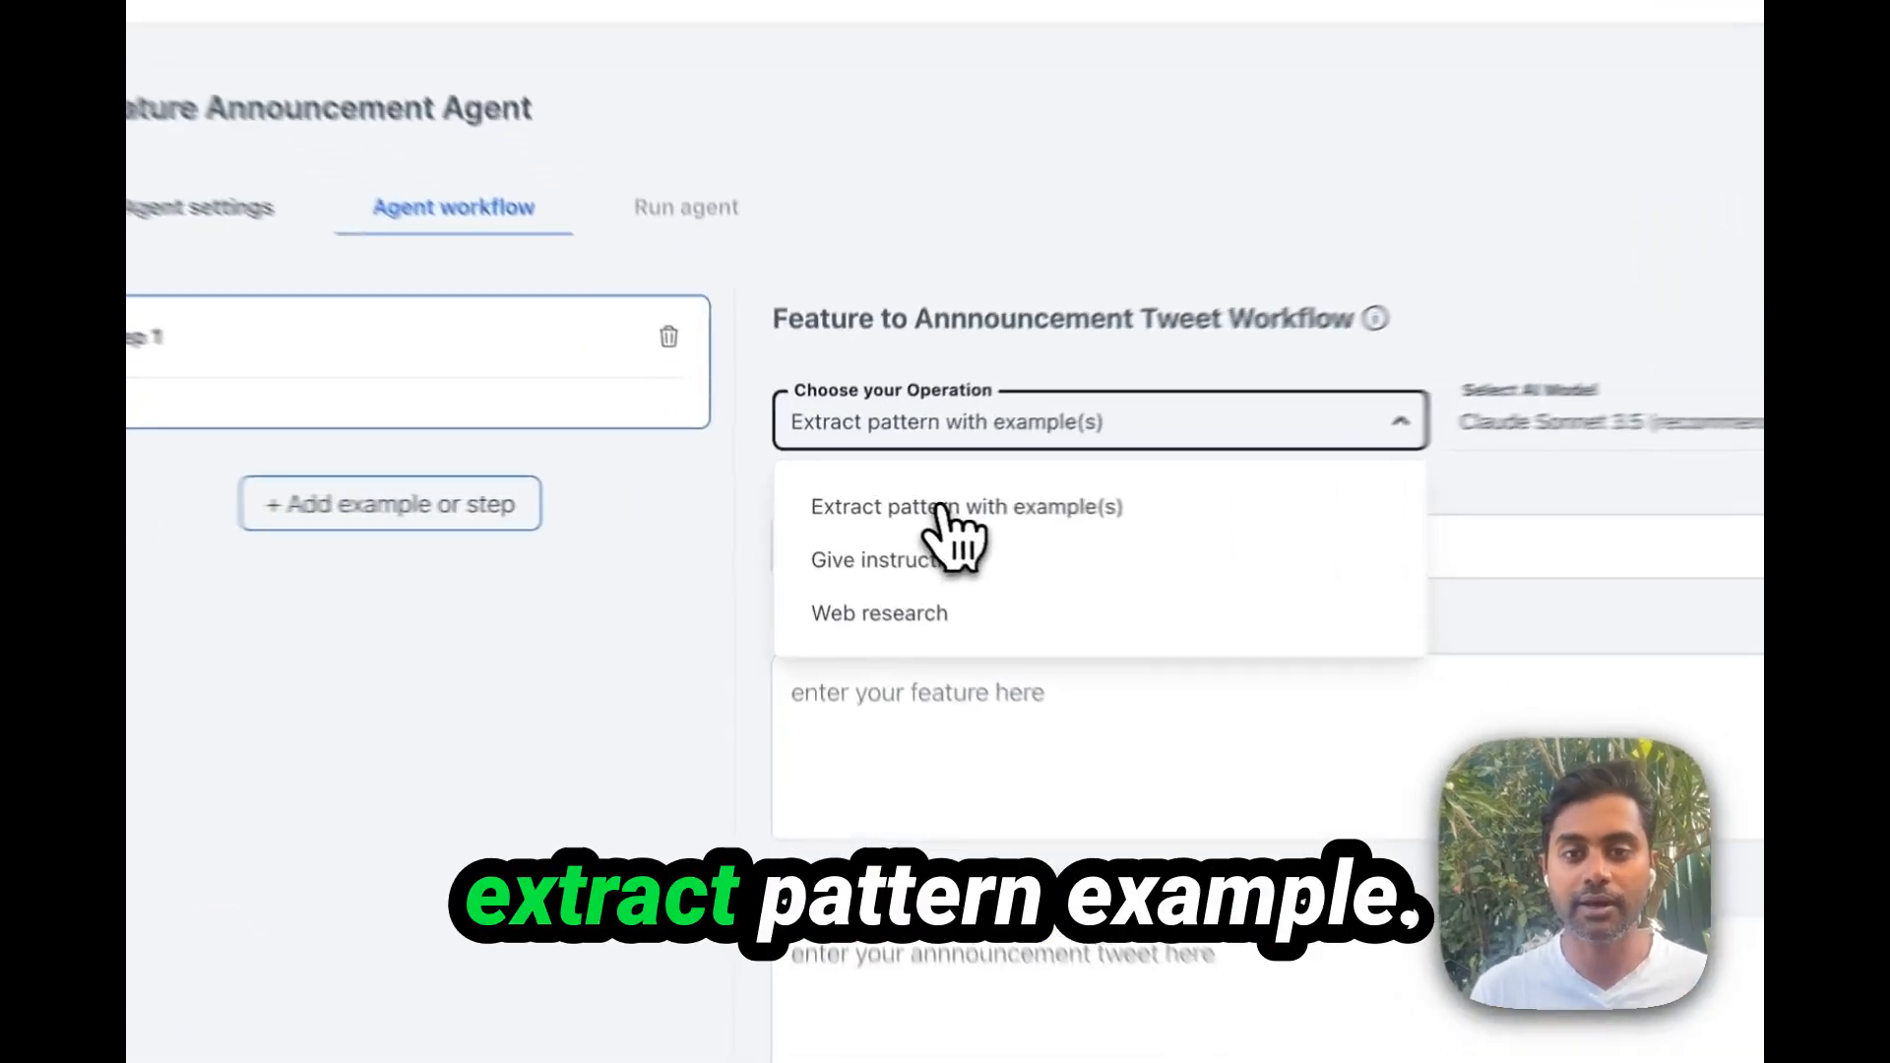
pyautogui.click(885, 503)
pyautogui.click(872, 529)
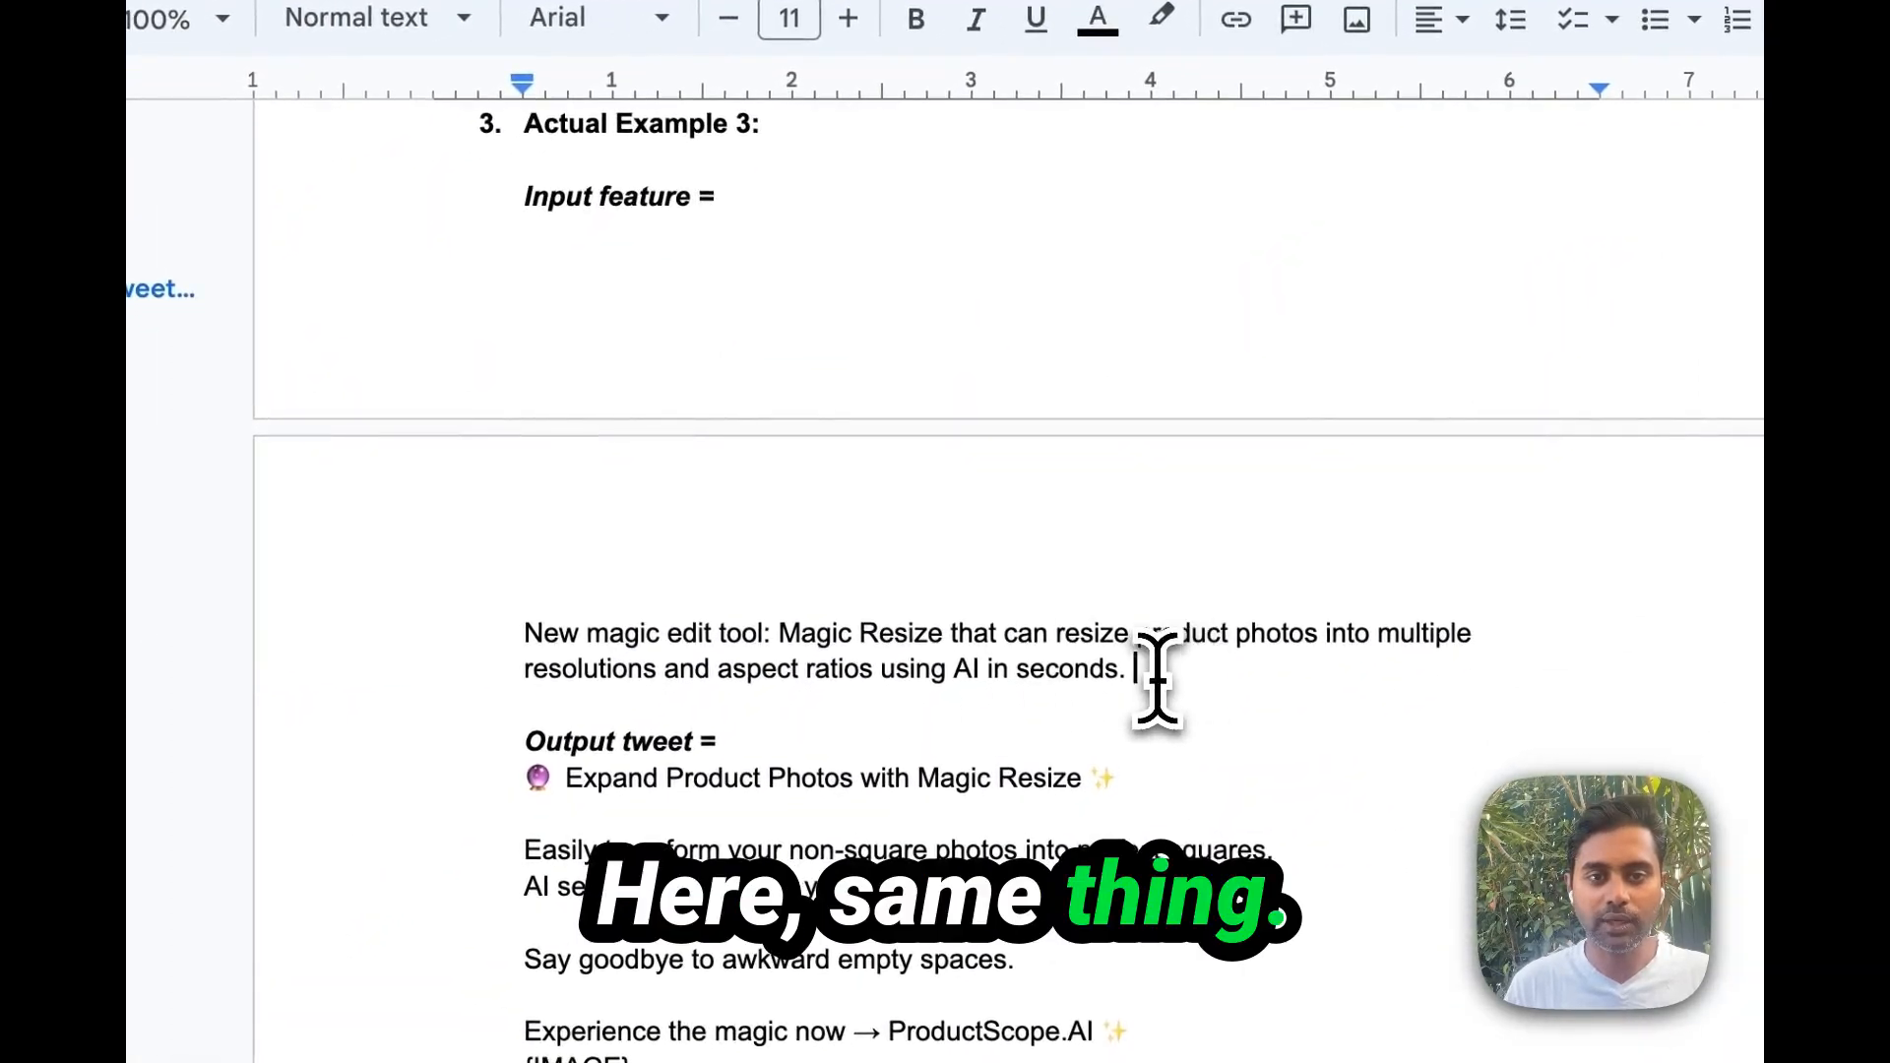
# Copy the Magic Resize feature text and output tweet from Actual Example 3 into the third step's input and output examples
pyautogui.moveTo(1157, 679); pyautogui.dragTo(500, 644)
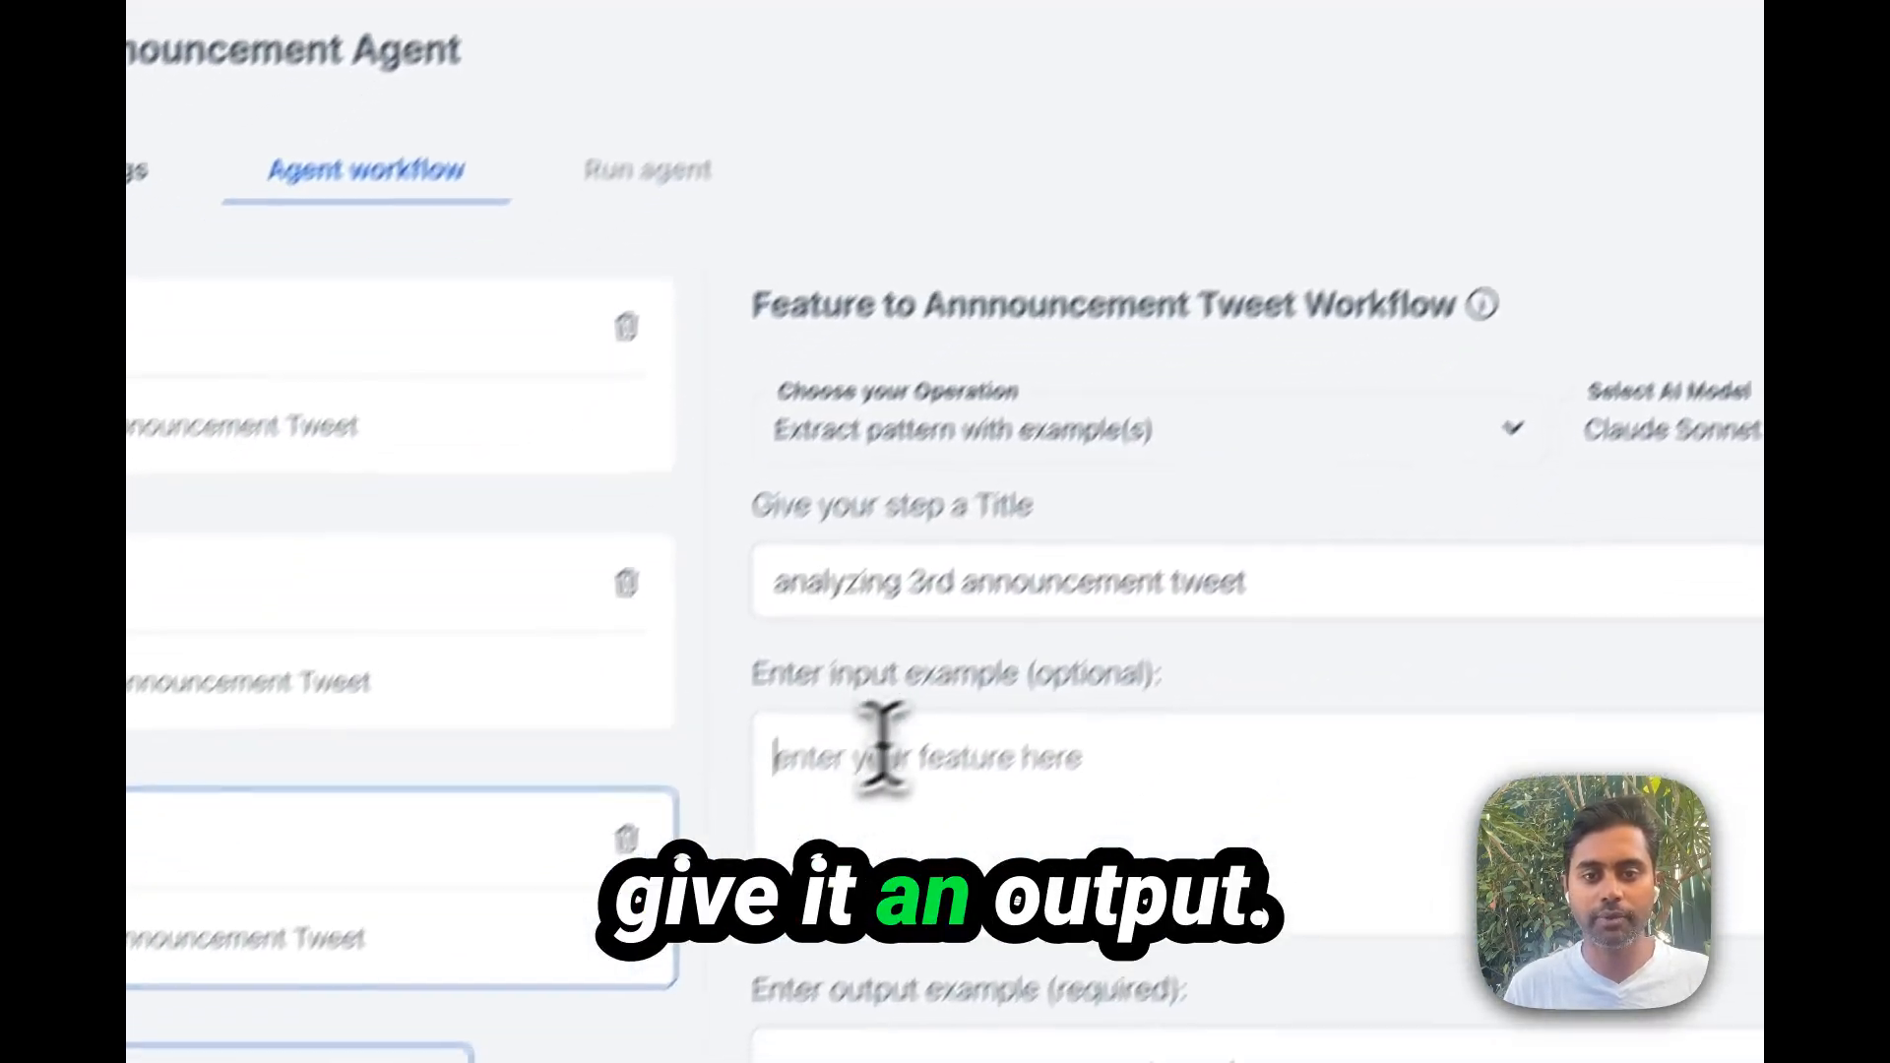
pyautogui.press('super+v')
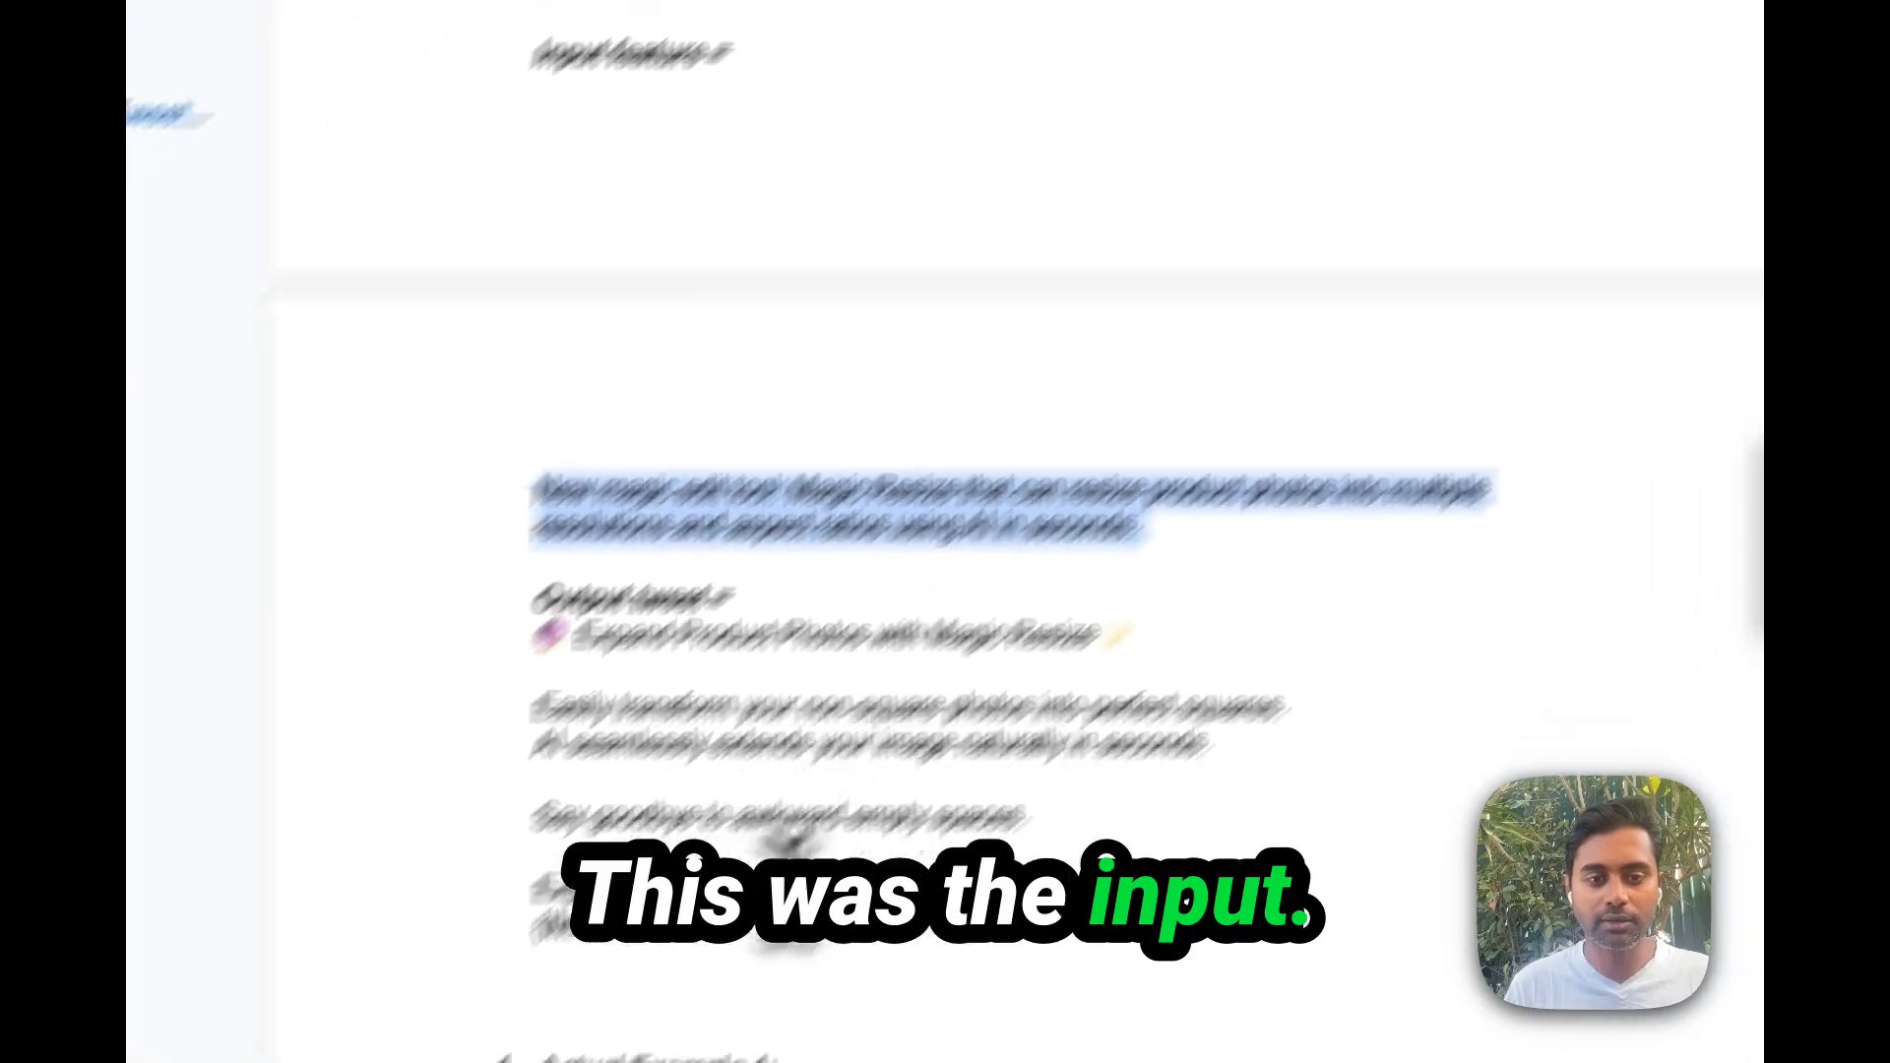
pyautogui.moveTo(786, 591); pyautogui.dragTo(756, 445)
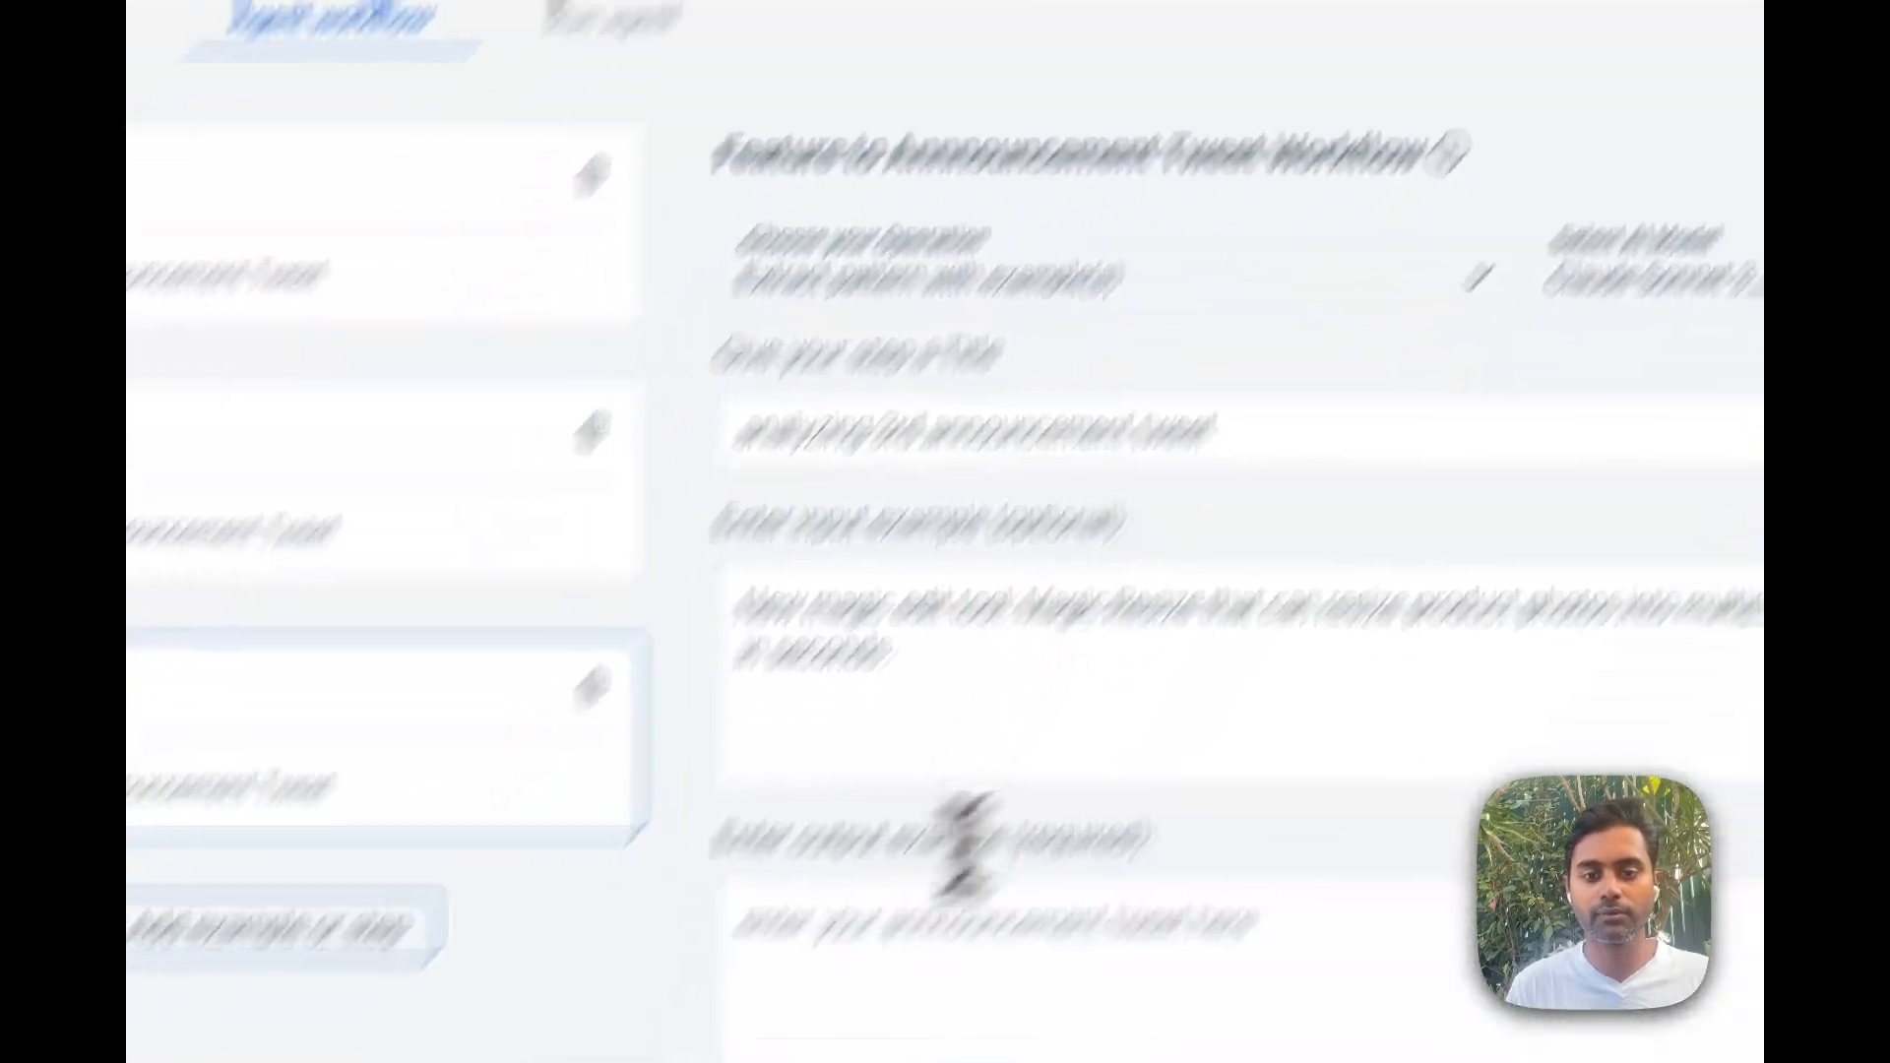
pyautogui.press('super+v')
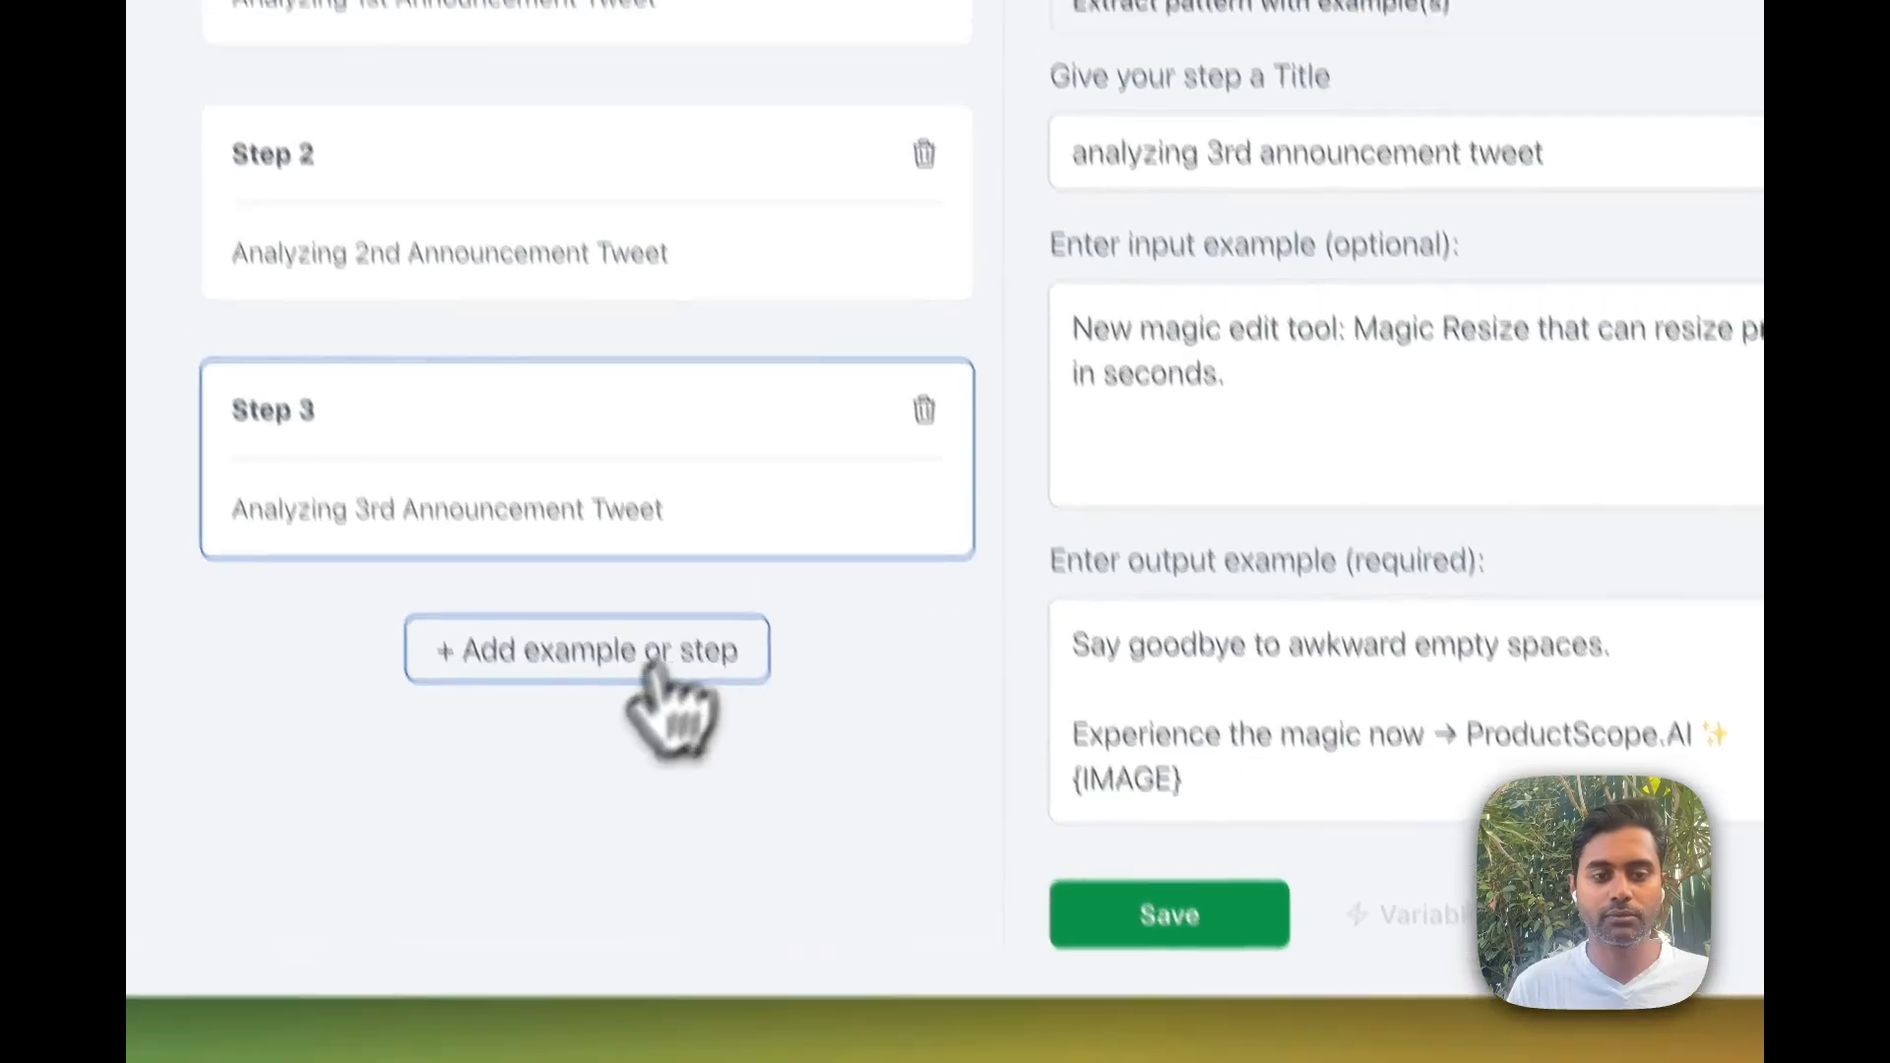
# Add further example steps up to step 7, copying the document's remaining announcement tweets in as output examples
pyautogui.click(640, 604)
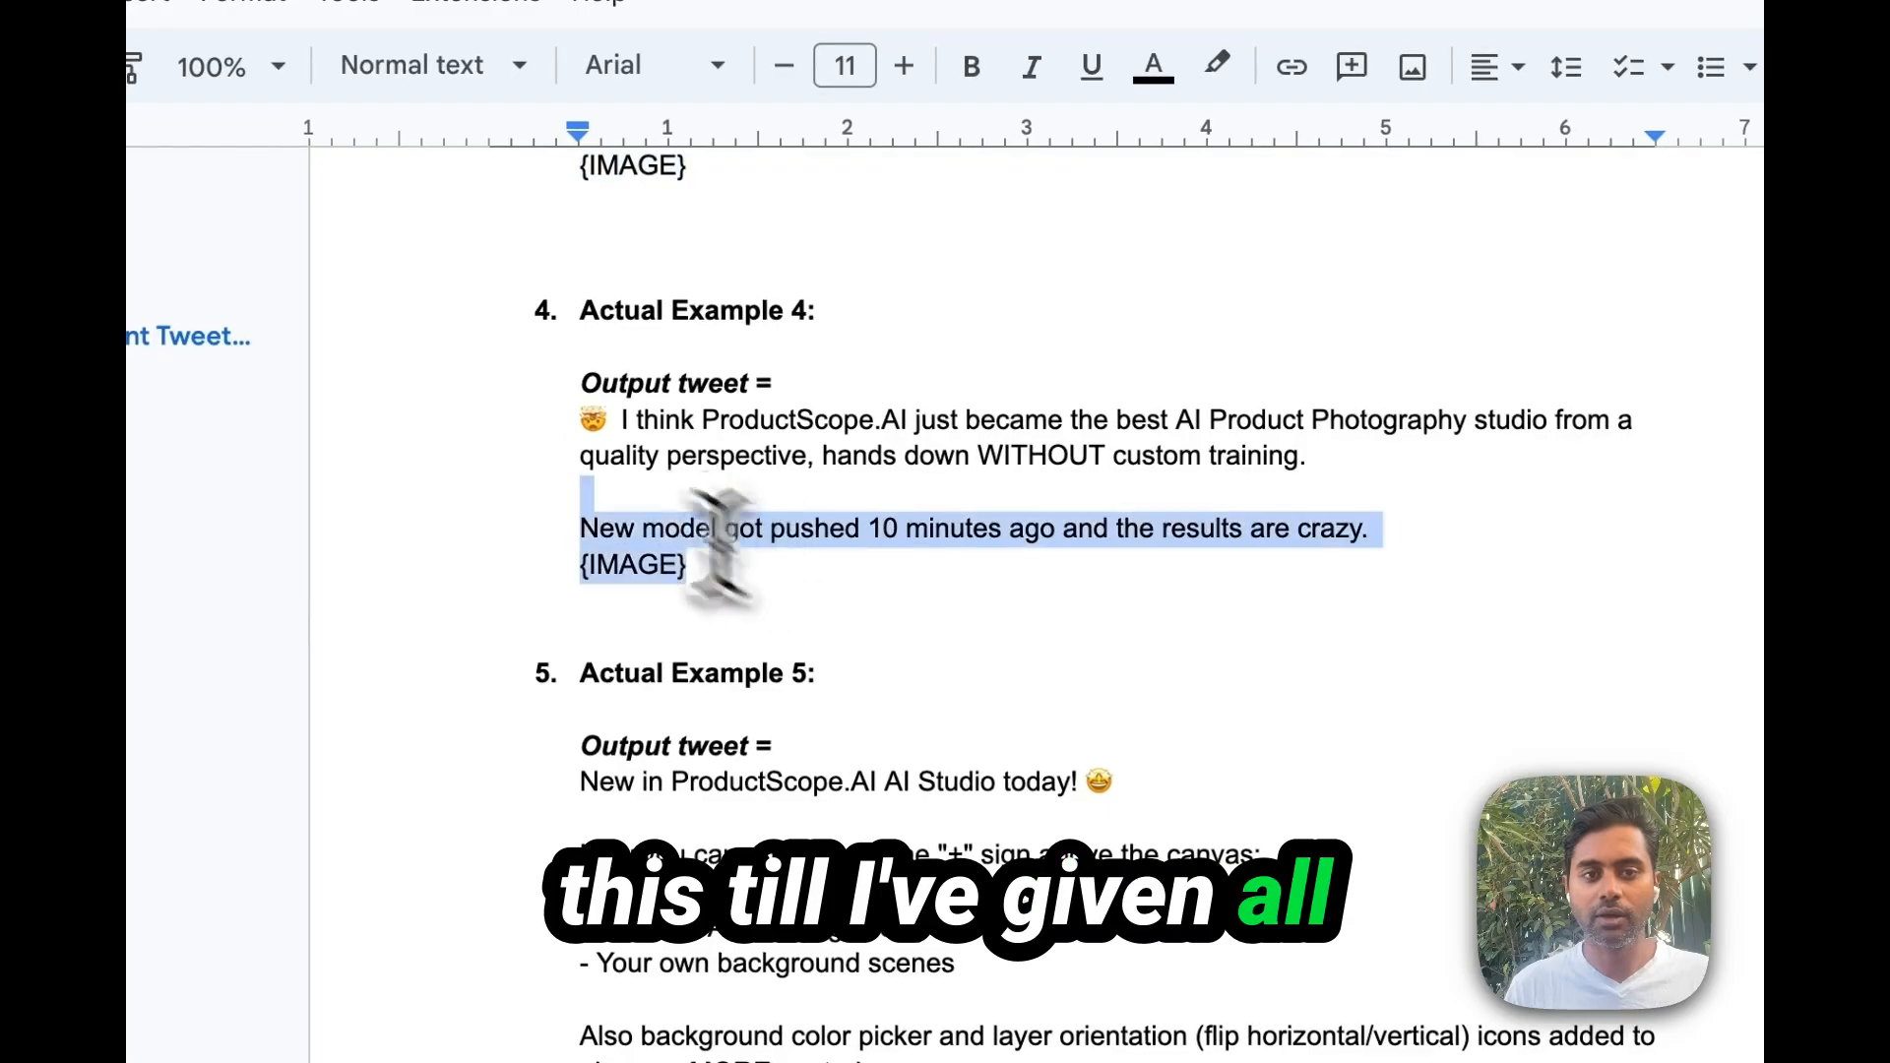
pyautogui.moveTo(718, 546); pyautogui.dragTo(581, 421)
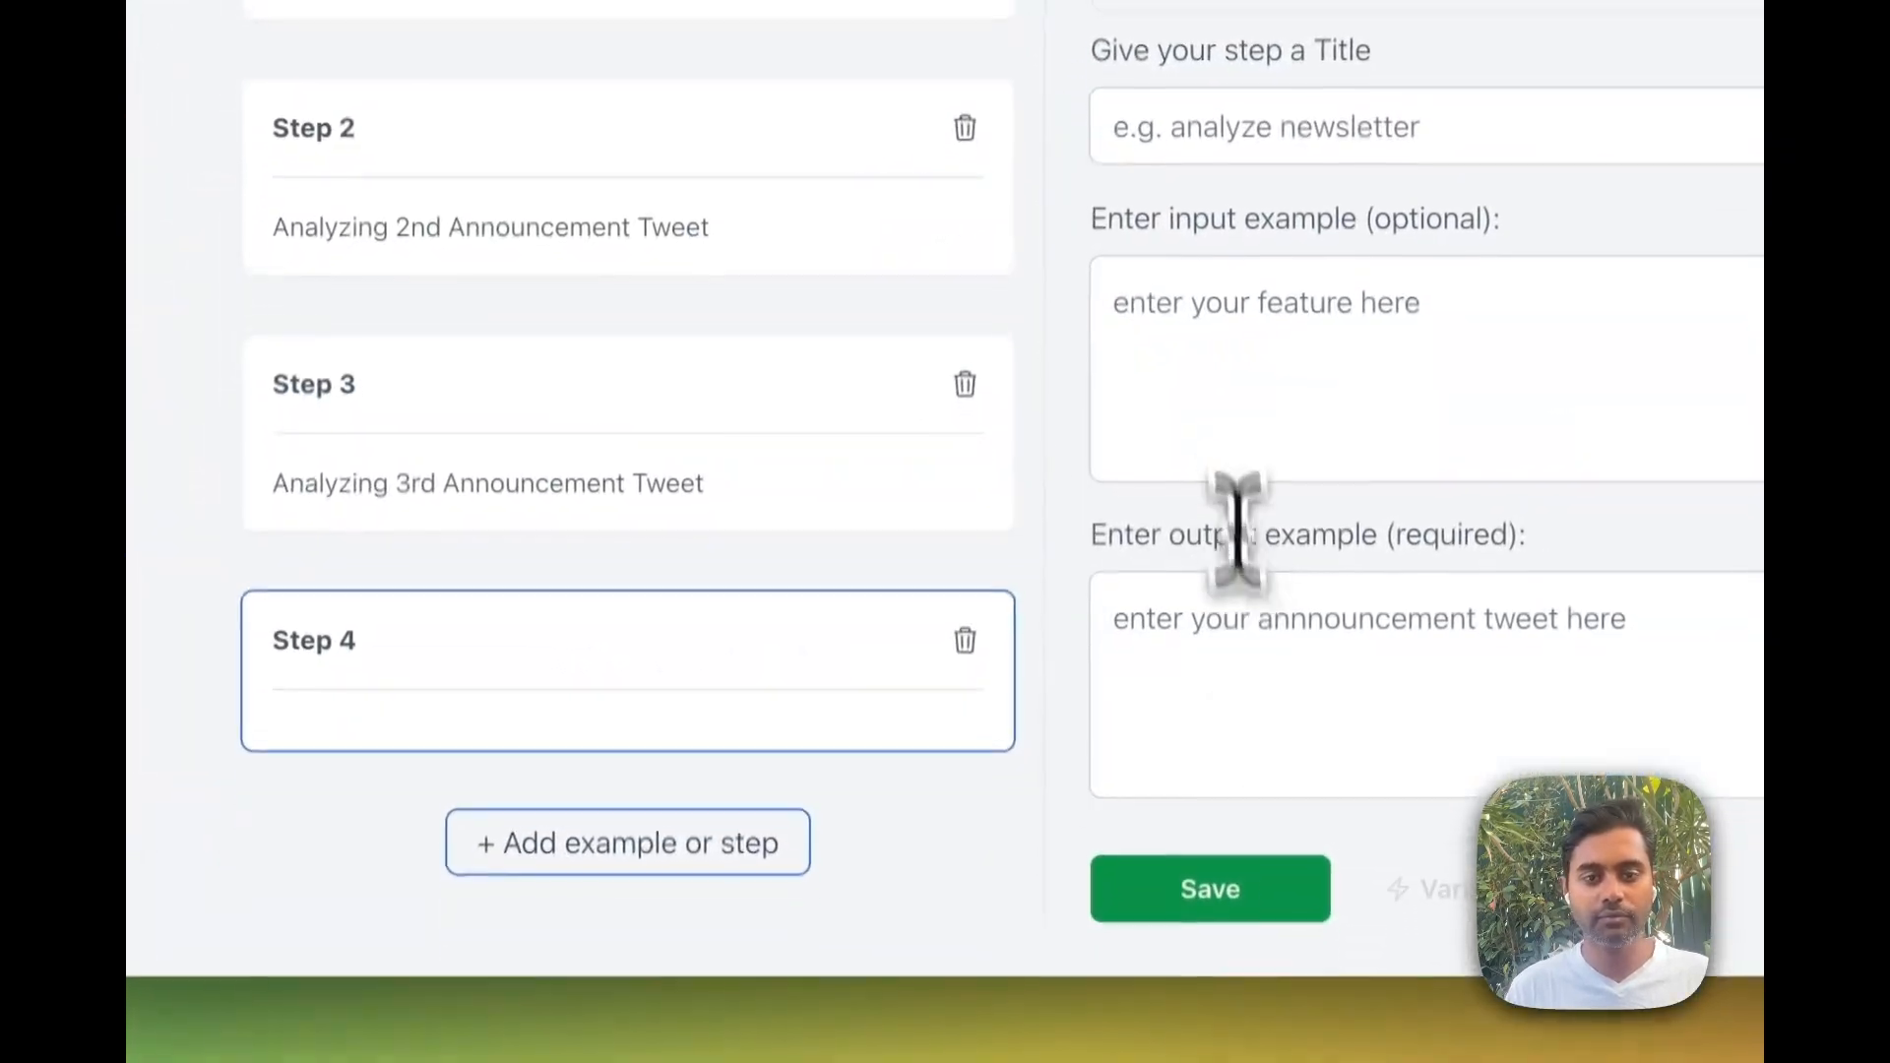
pyautogui.click(1244, 759)
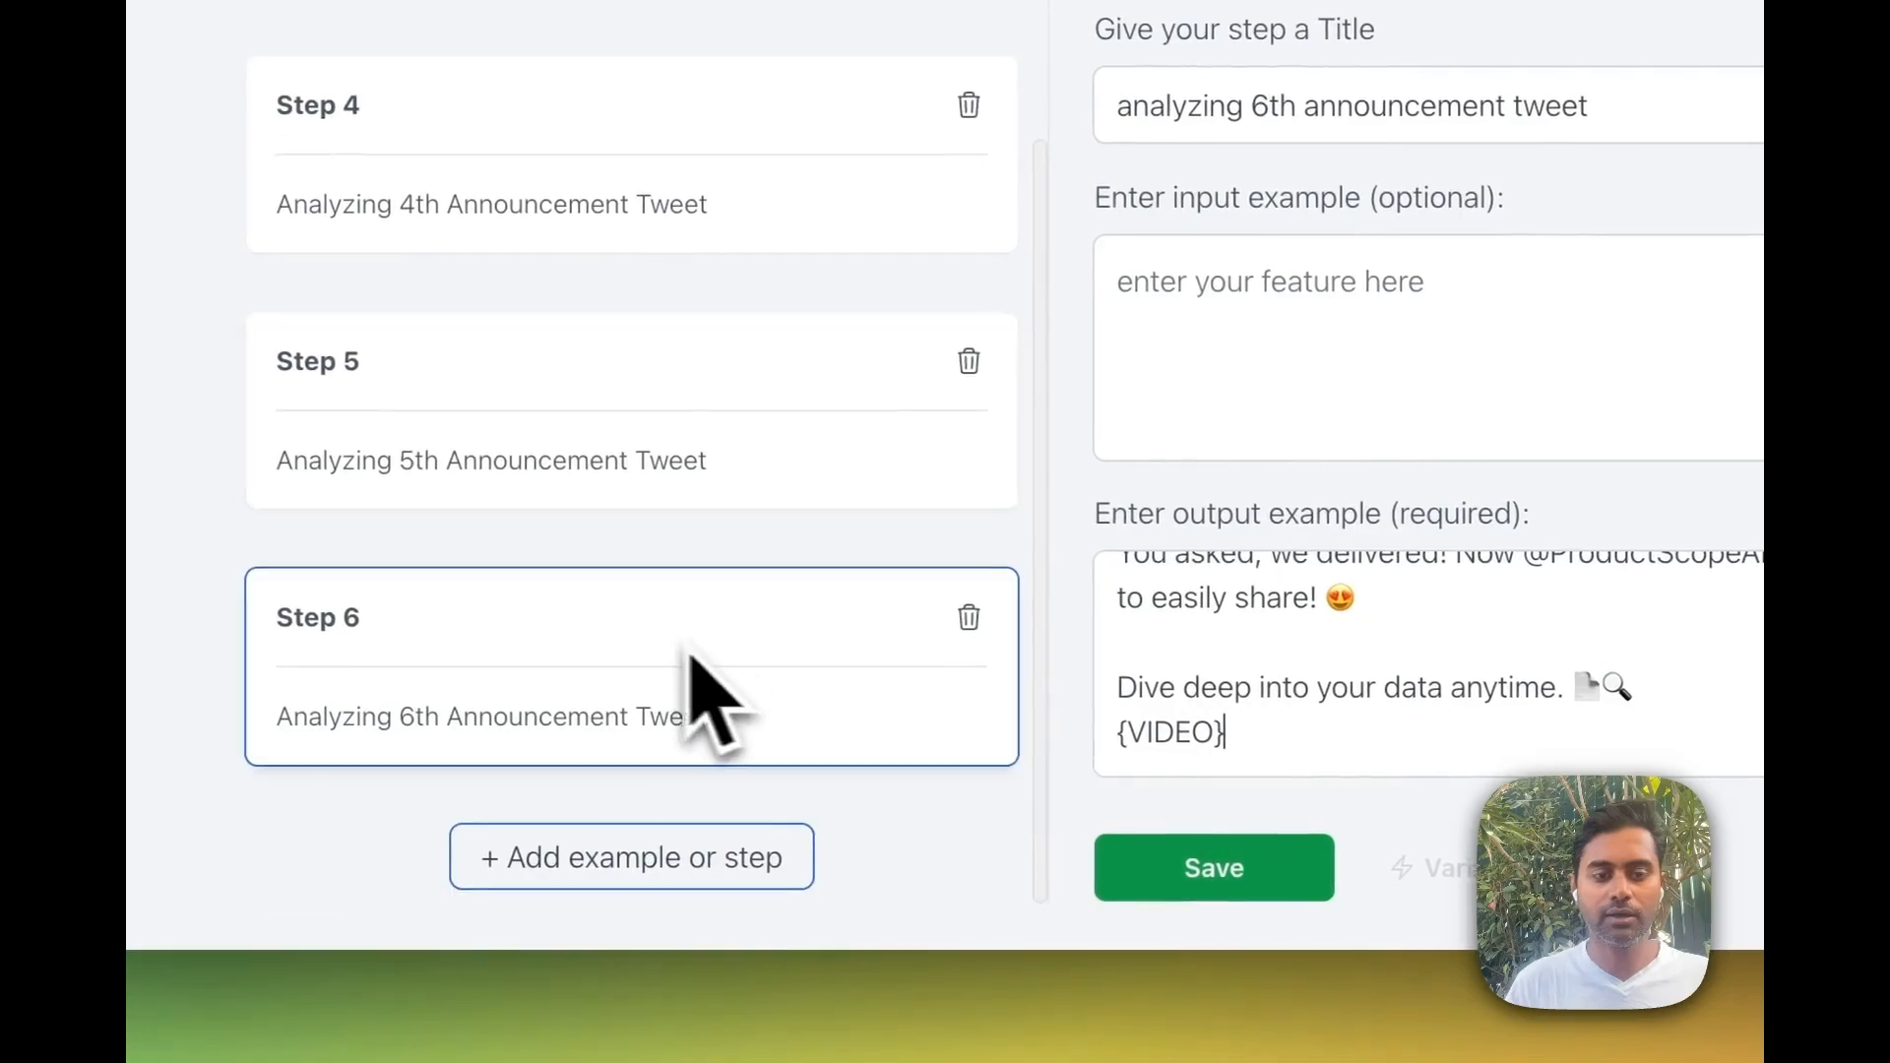
pyautogui.click(497, 856)
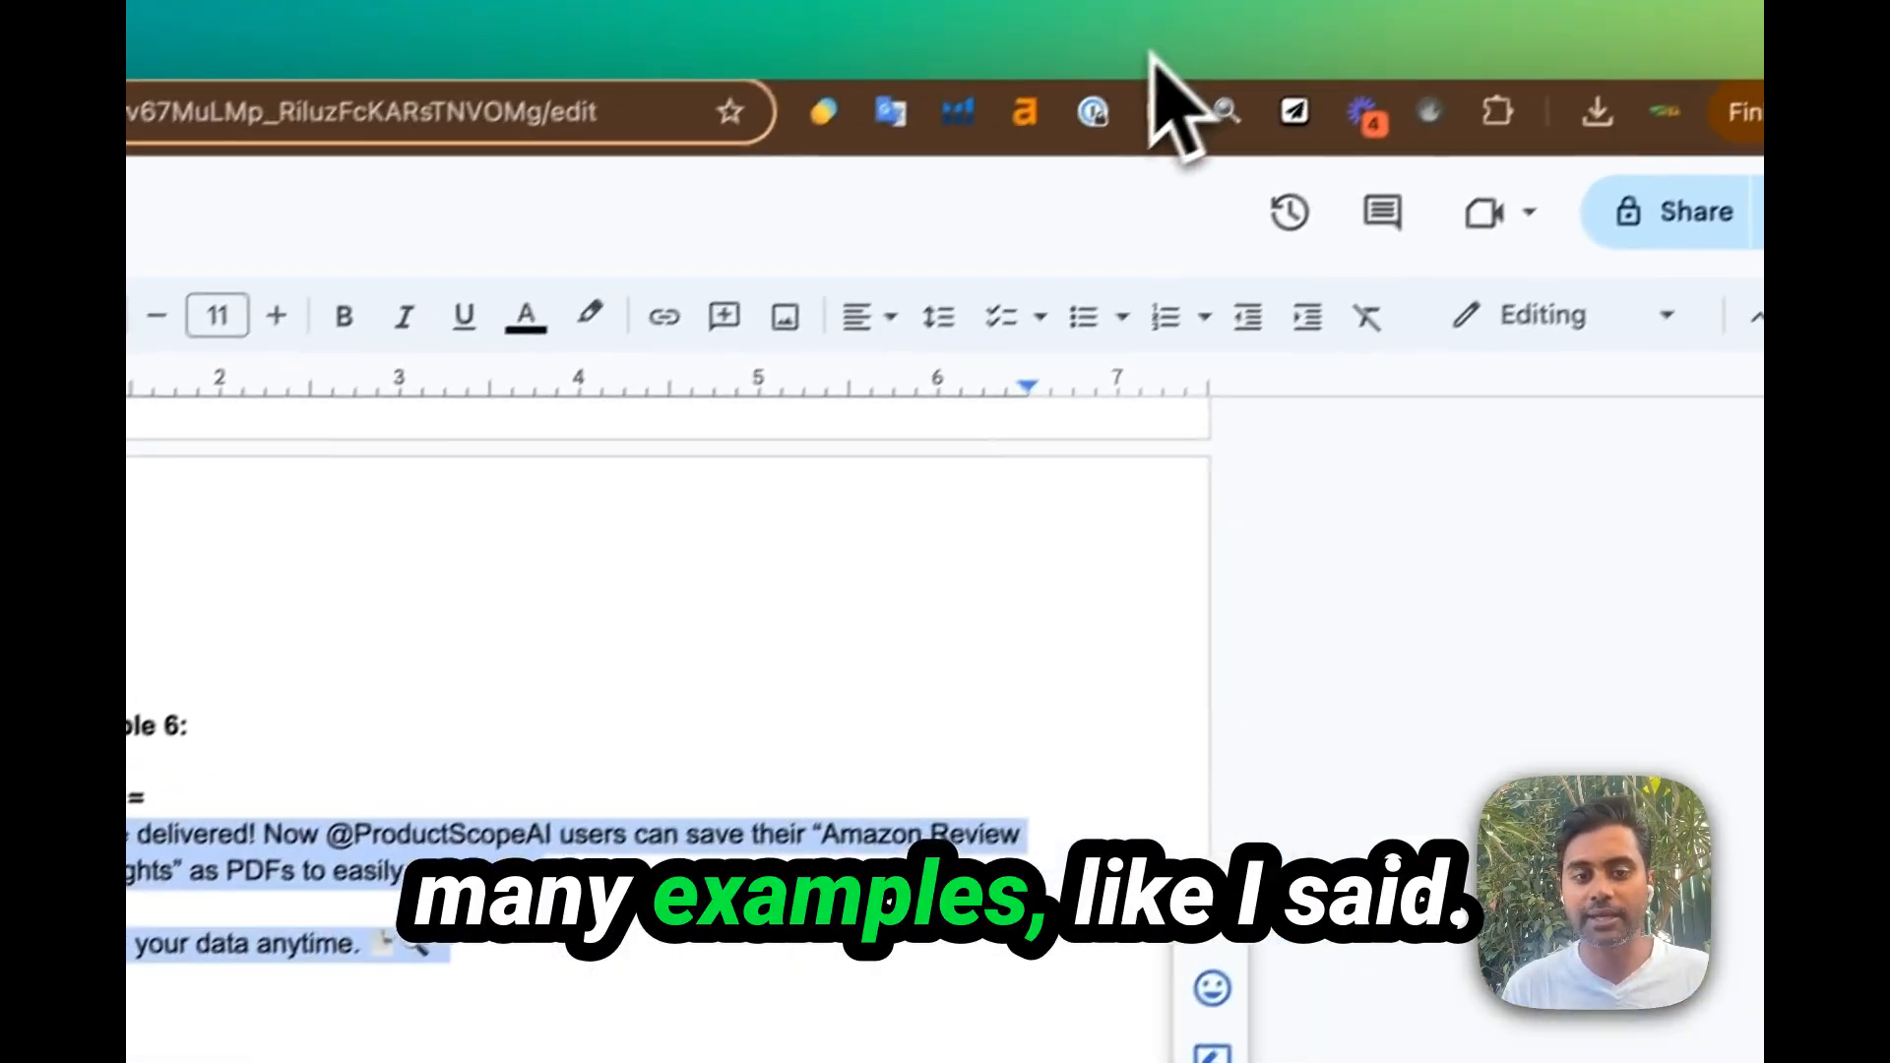
pyautogui.moveTo(848, 735); pyautogui.dragTo(760, 420)
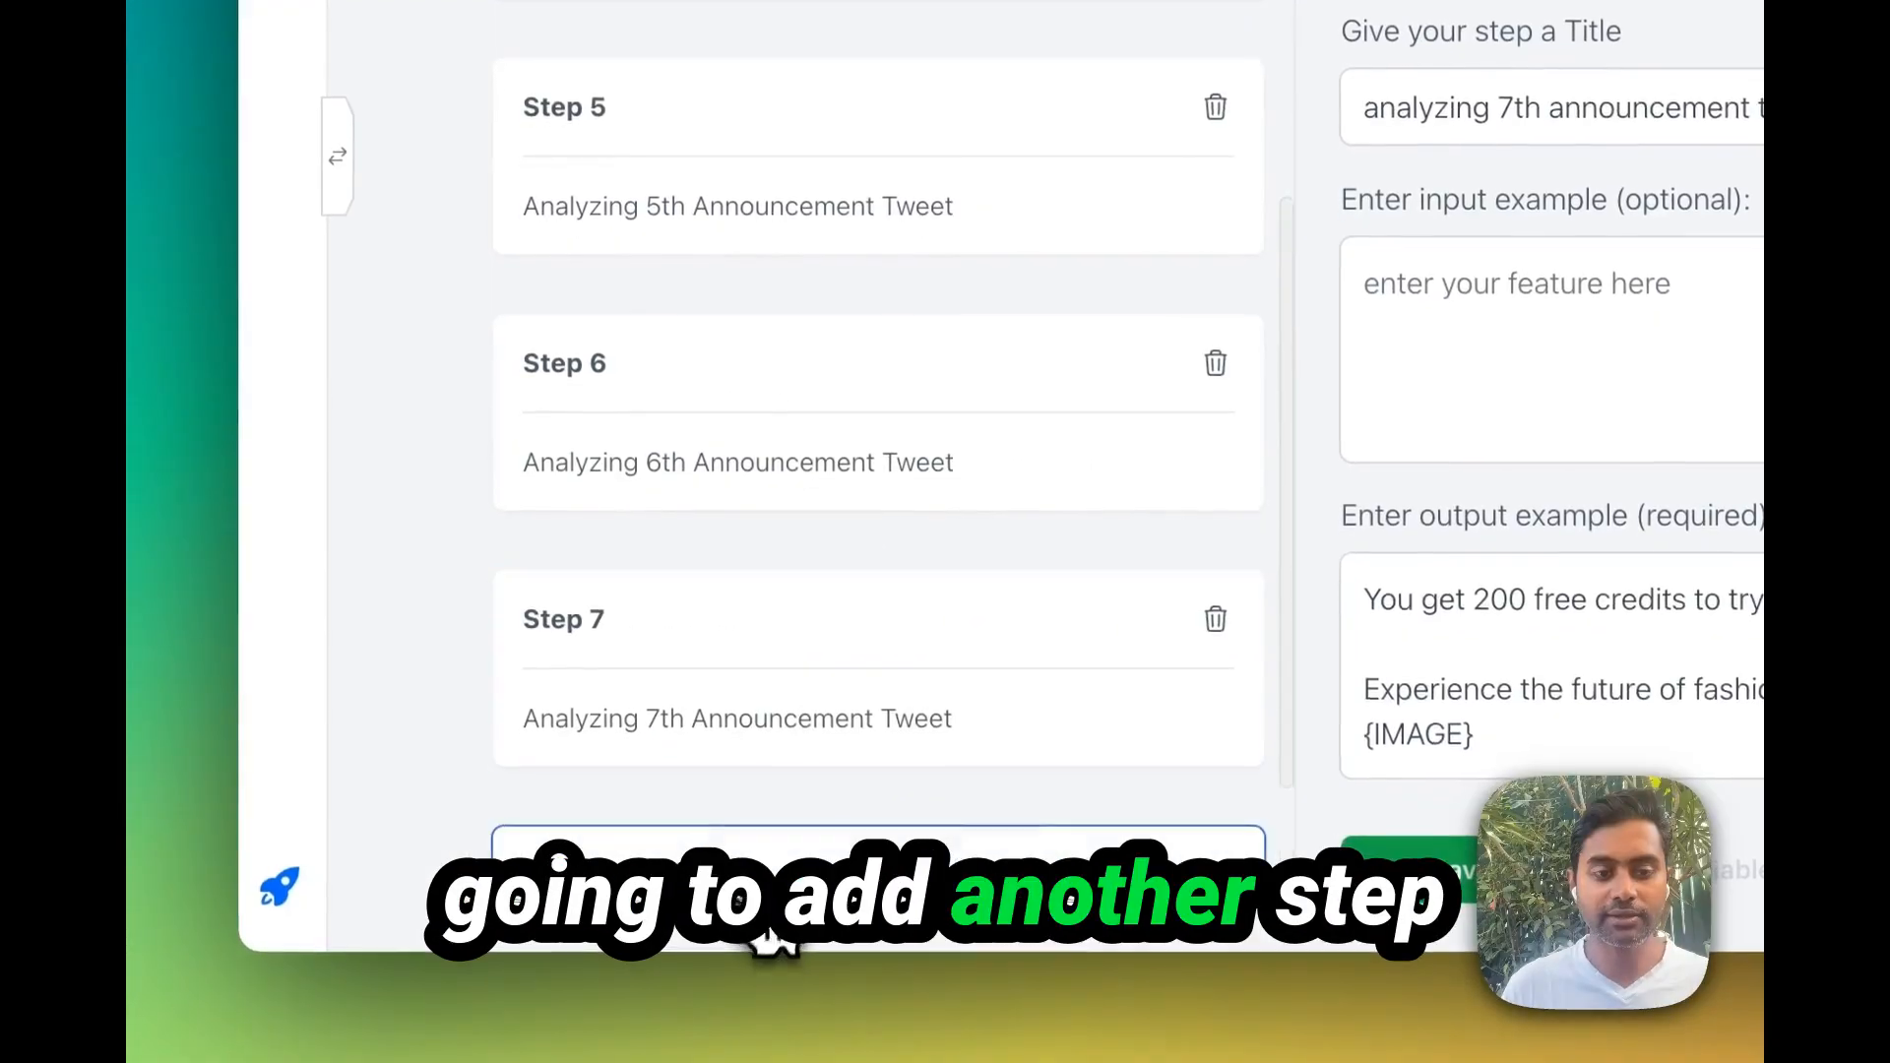
# Add an eighth workflow step with the Give instructions operation and title it "Pick the best 2 posts"
pyautogui.click(739, 801)
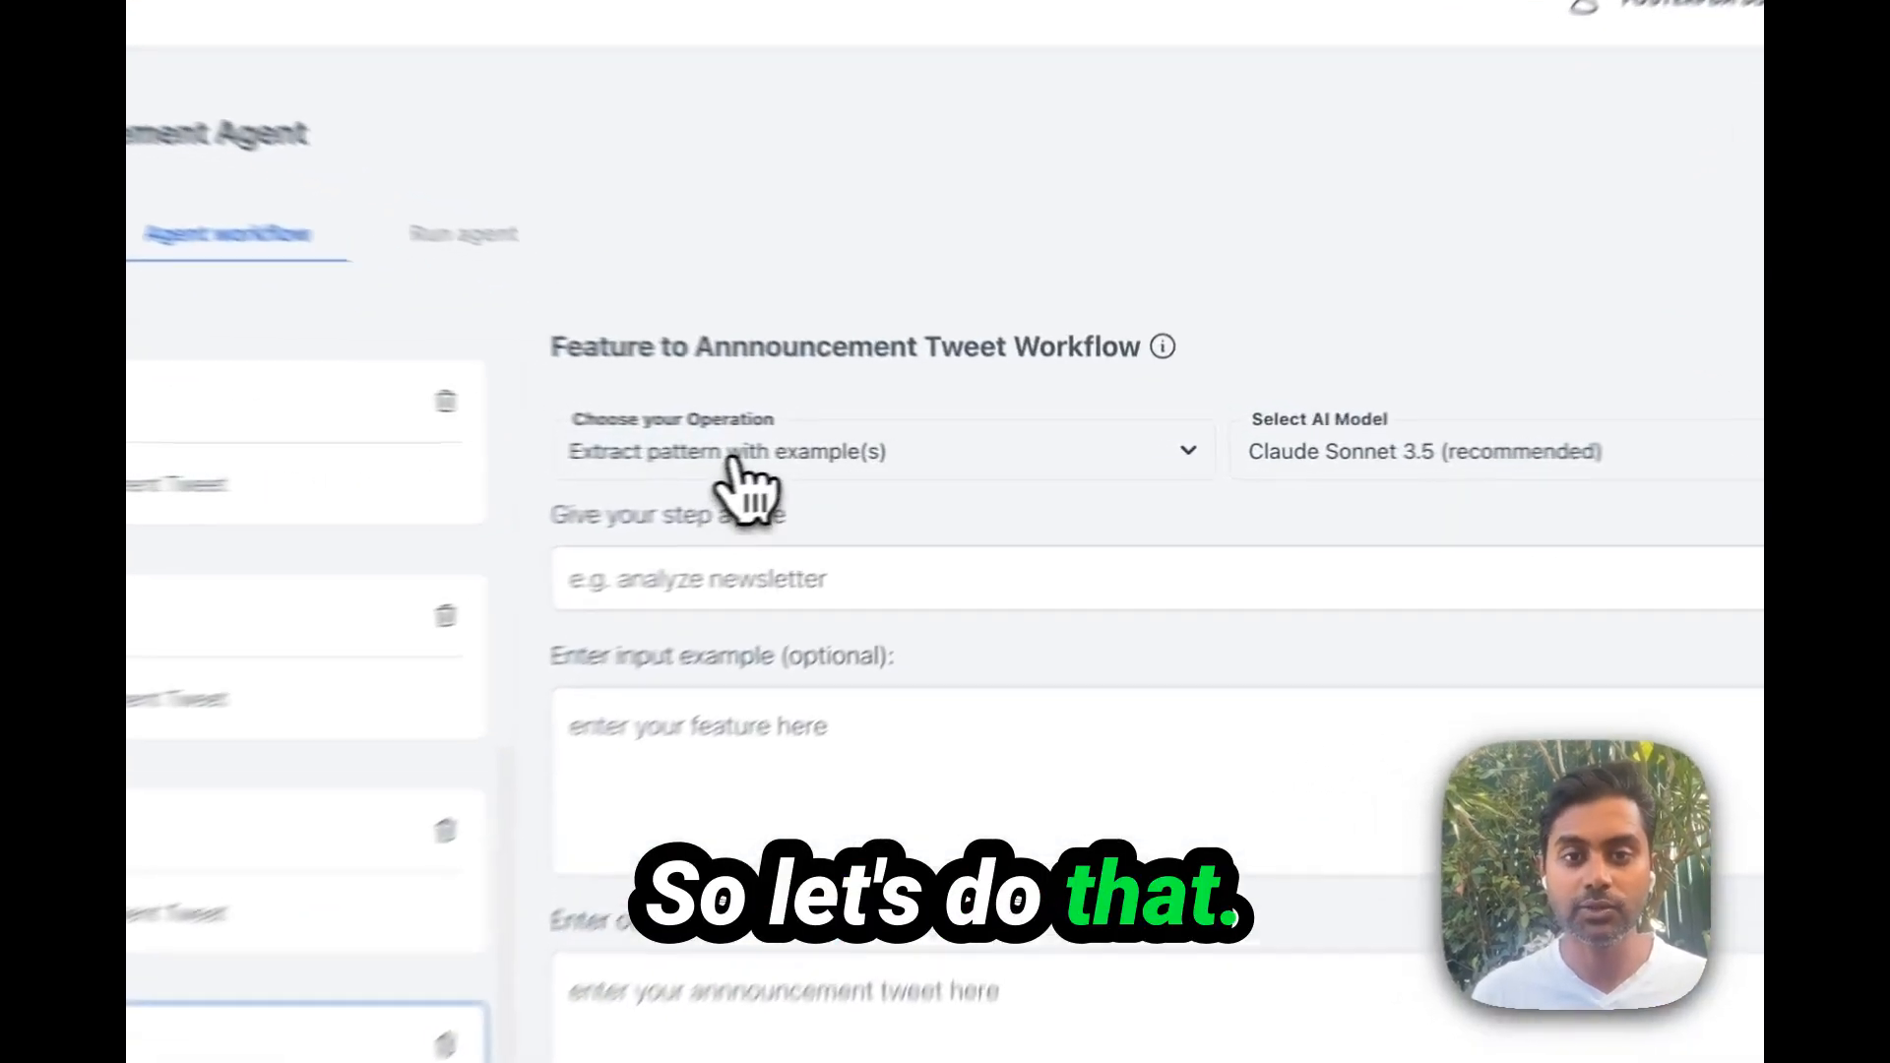
pyautogui.click(888, 457)
pyautogui.click(613, 603)
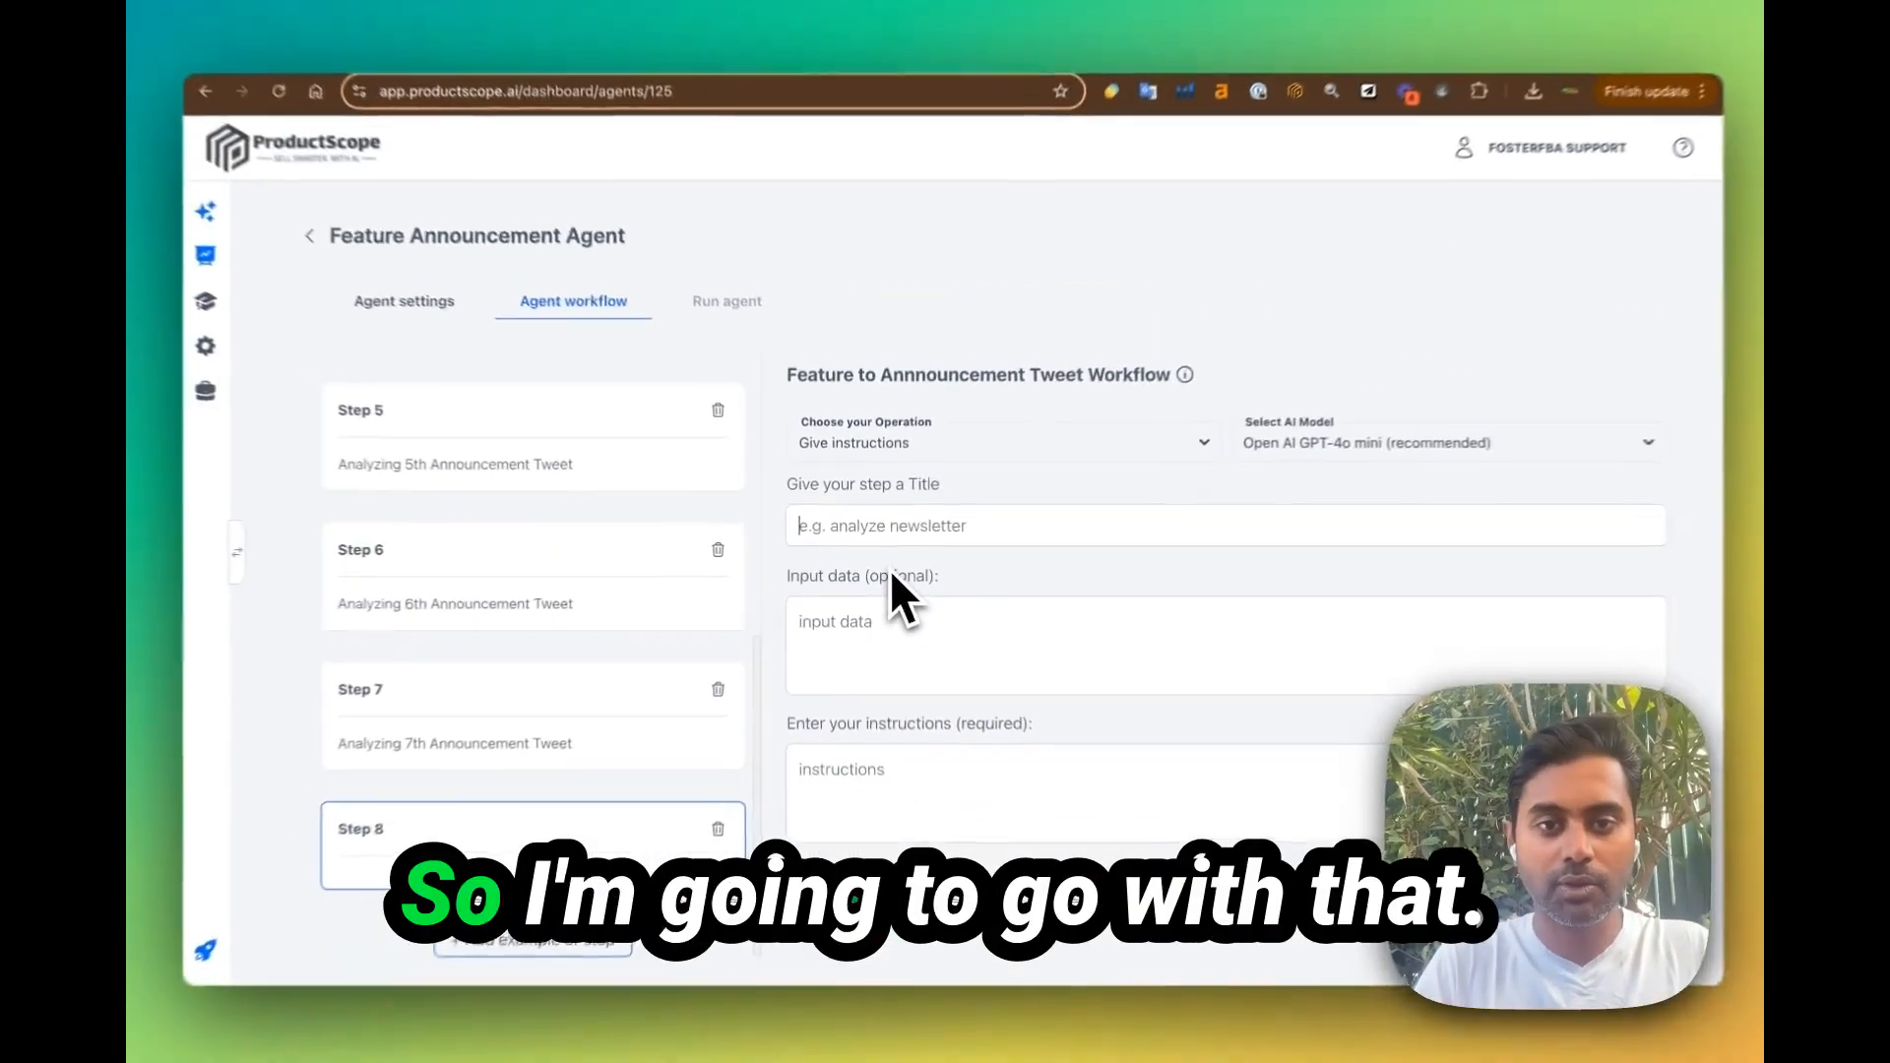
pyautogui.write('Pick the best 2 posts')
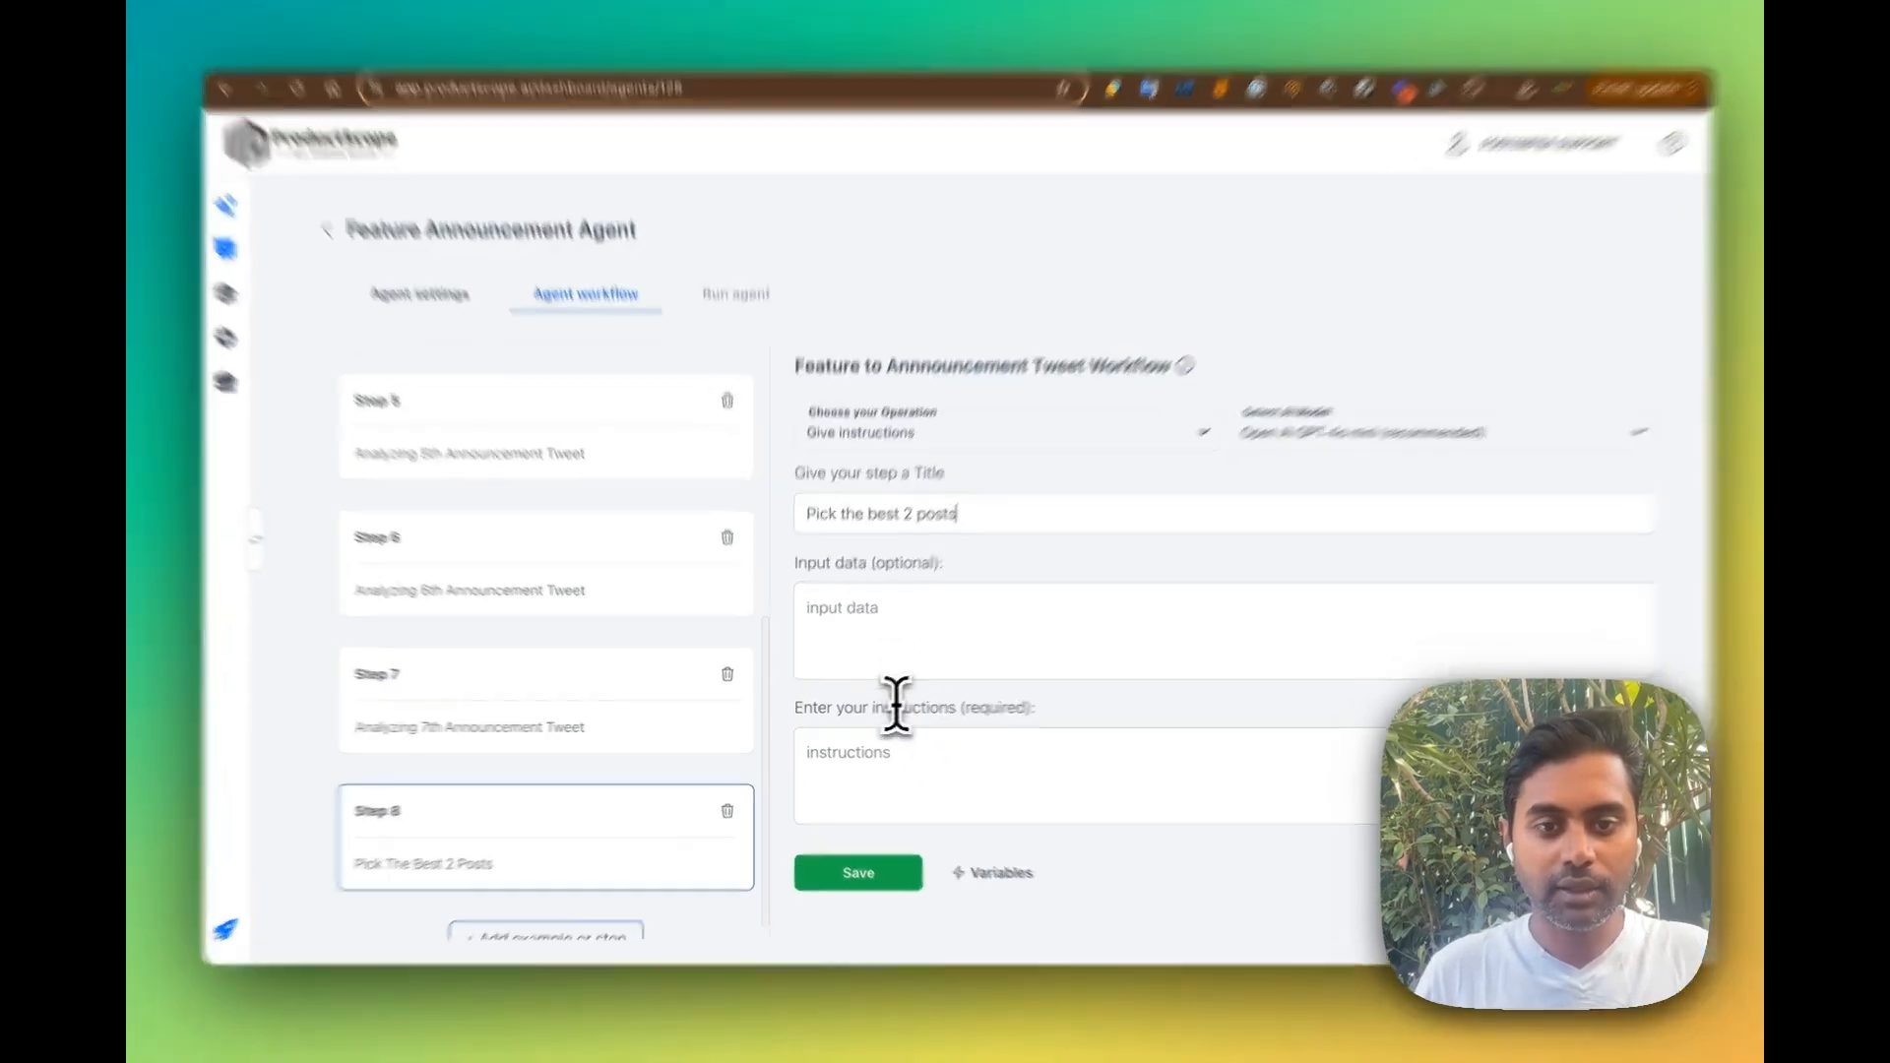
# Enter the instructions "Pick the best 2 feature announcement posts from the below list of posts based on what looks and sounds the best"
pyautogui.click(877, 752)
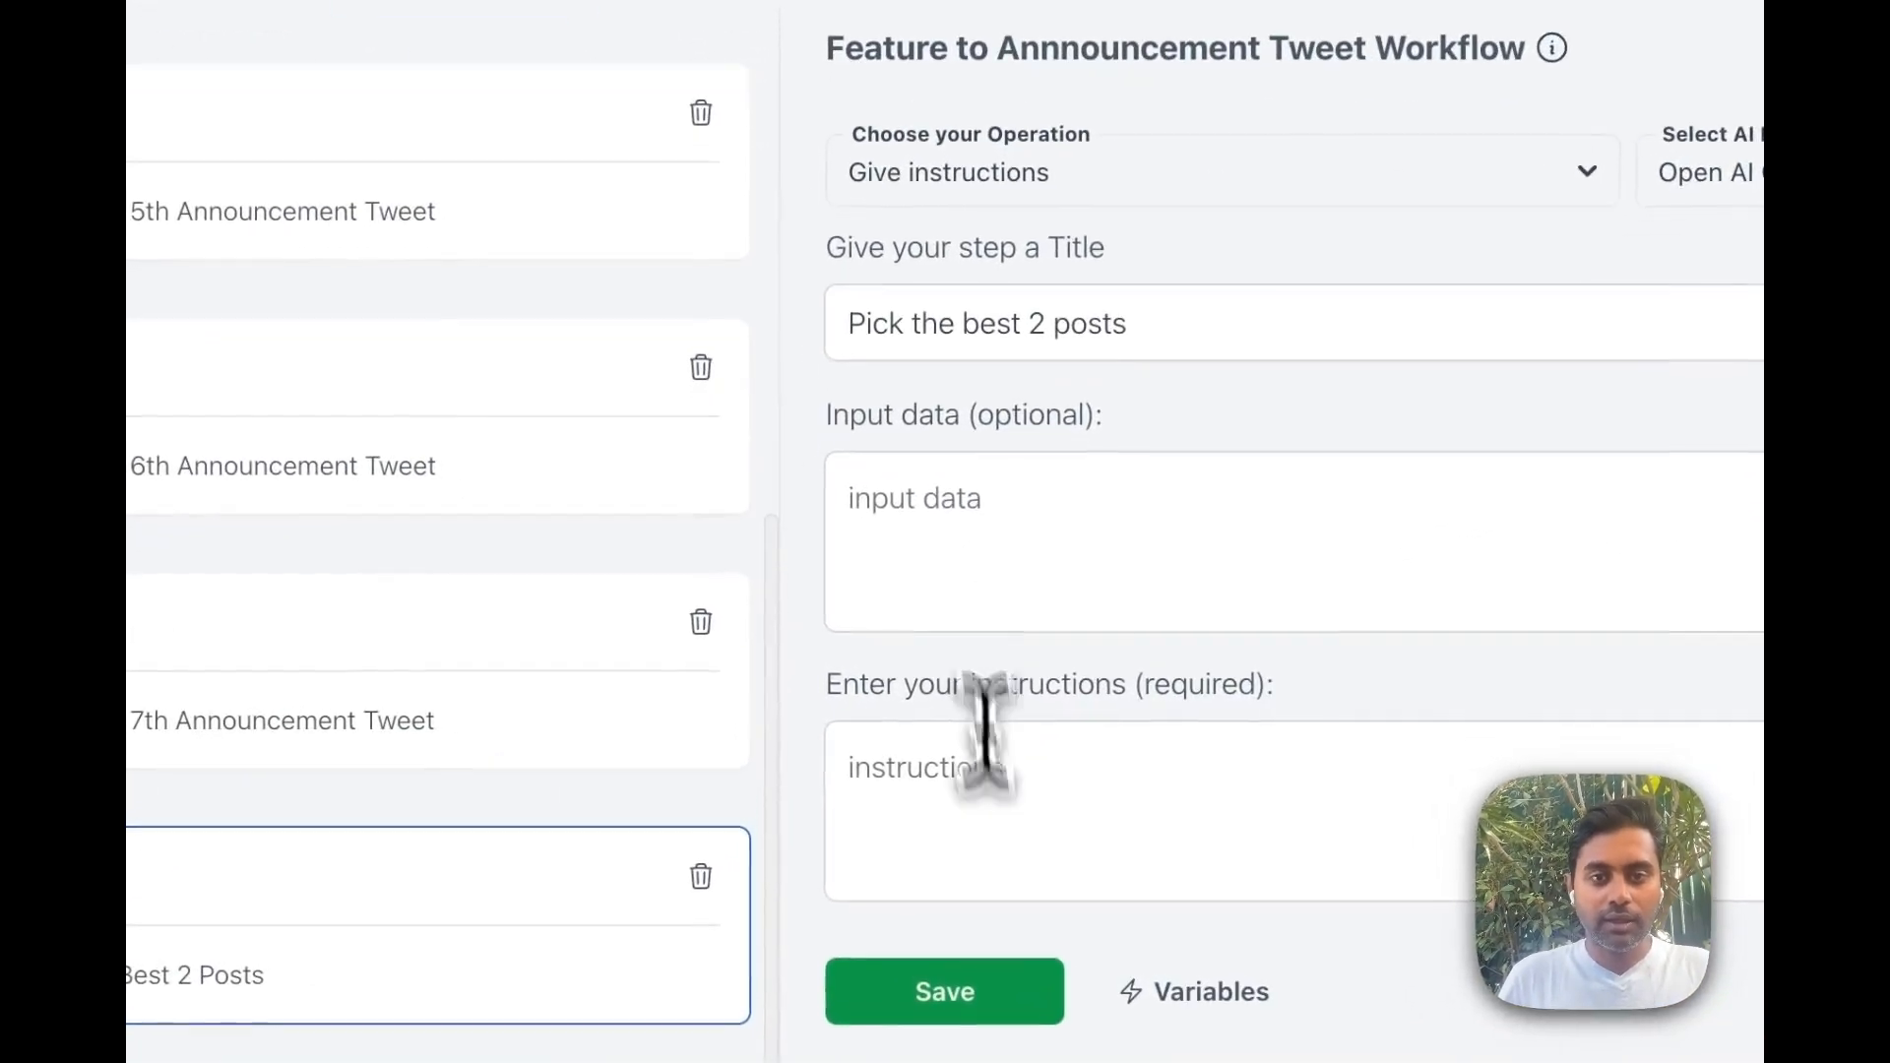
pyautogui.write('Pi')
pyautogui.write('ck the best 2')
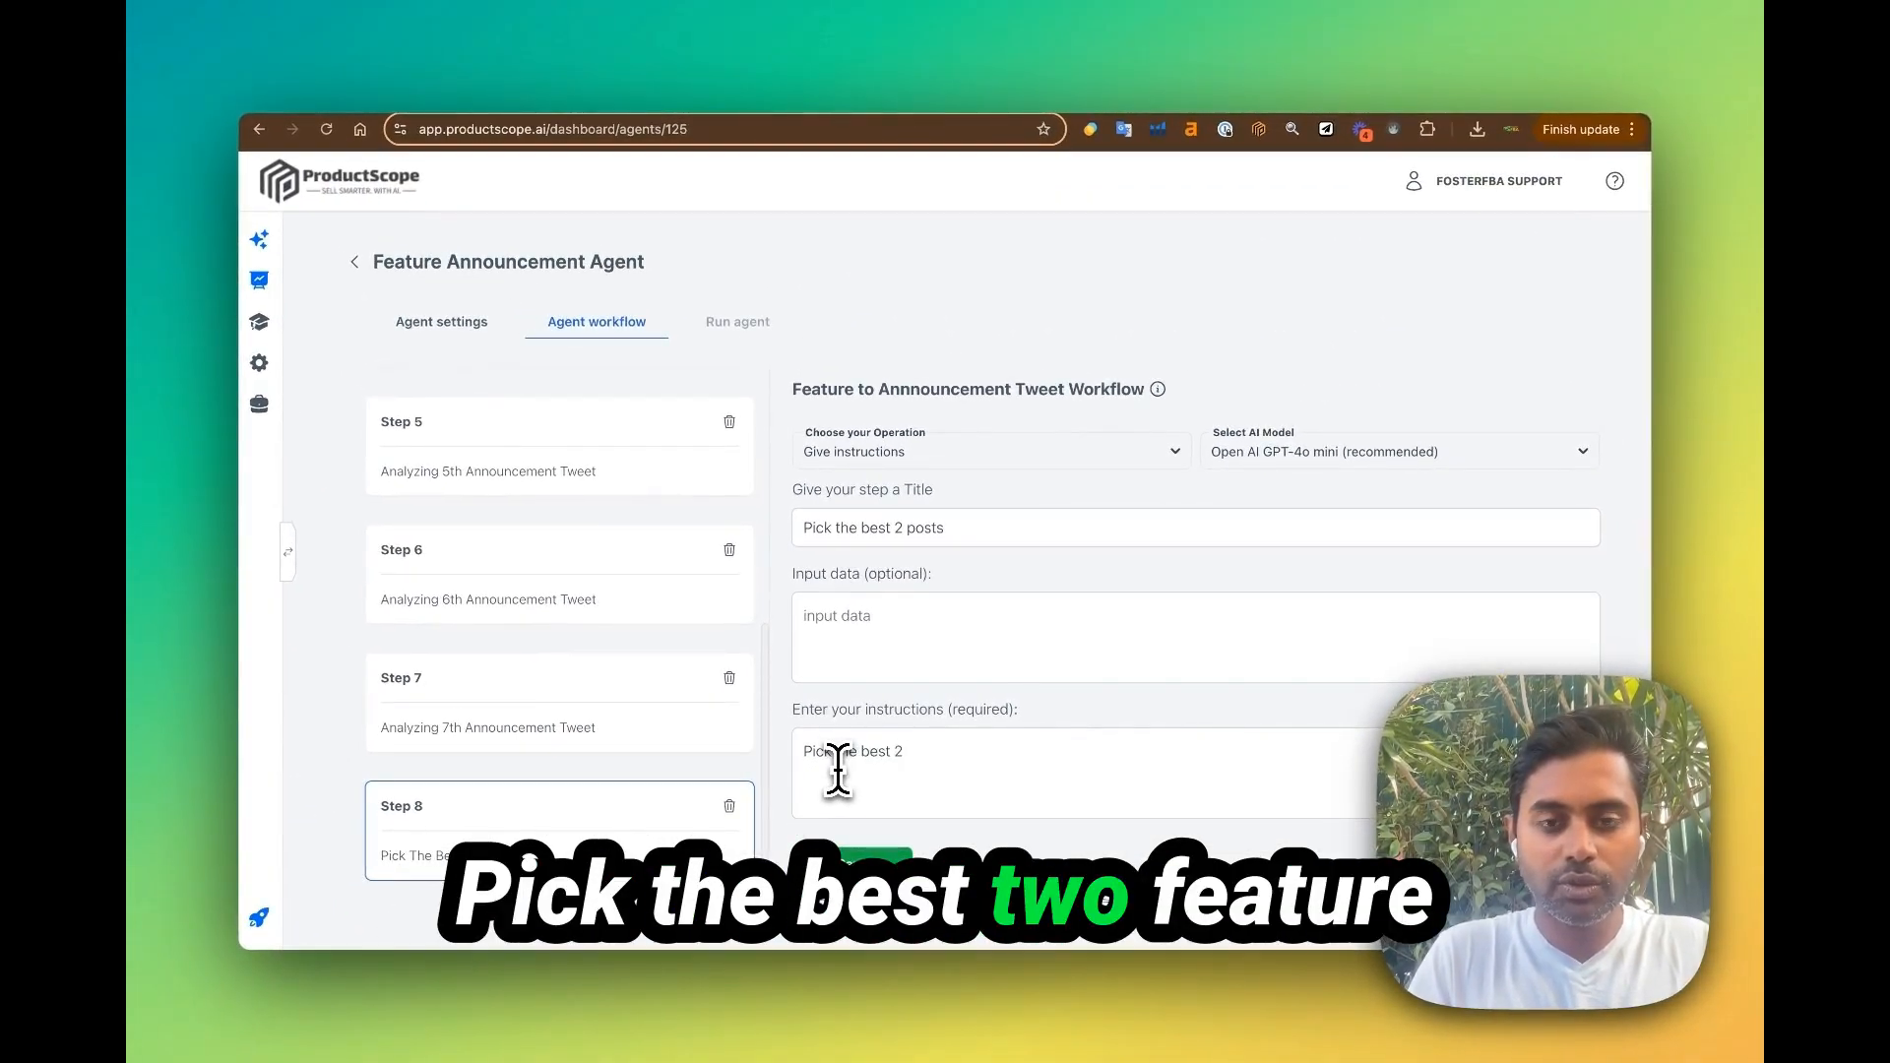
pyautogui.write(' feature announcement posts')
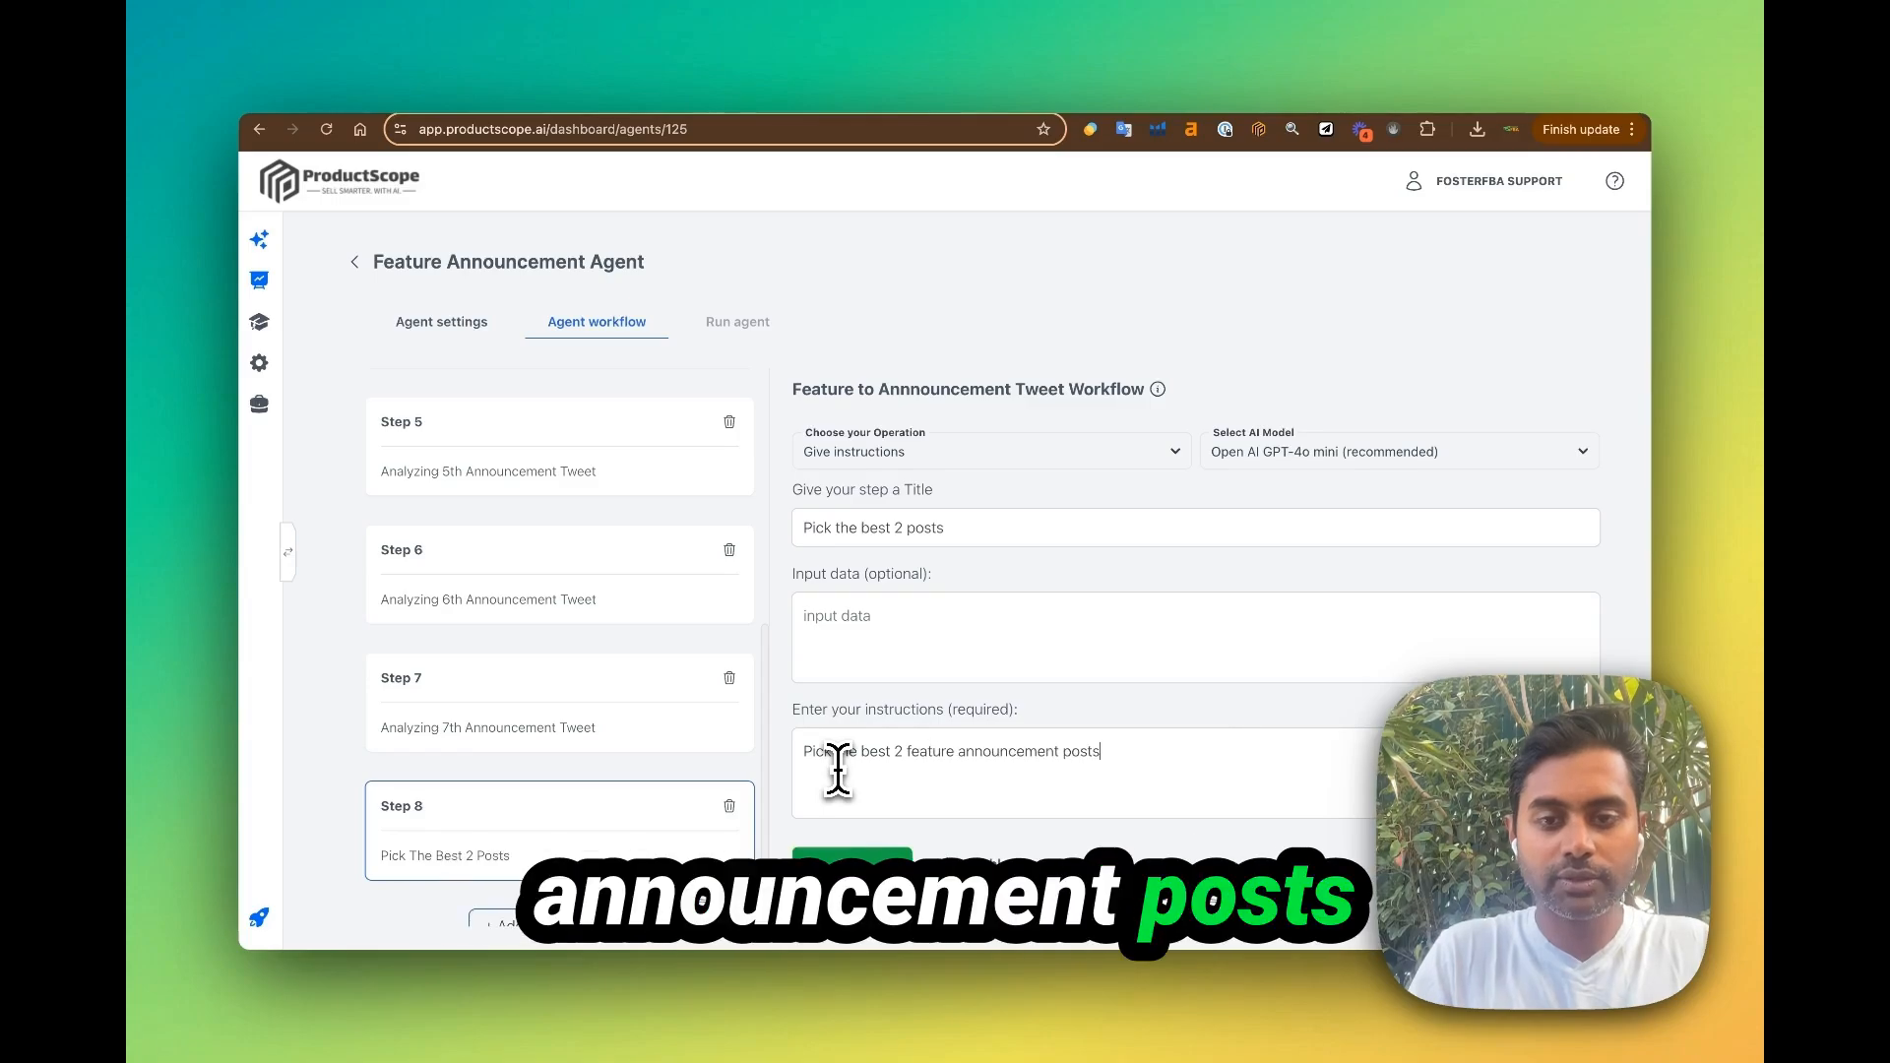
pyautogui.write(' from the')
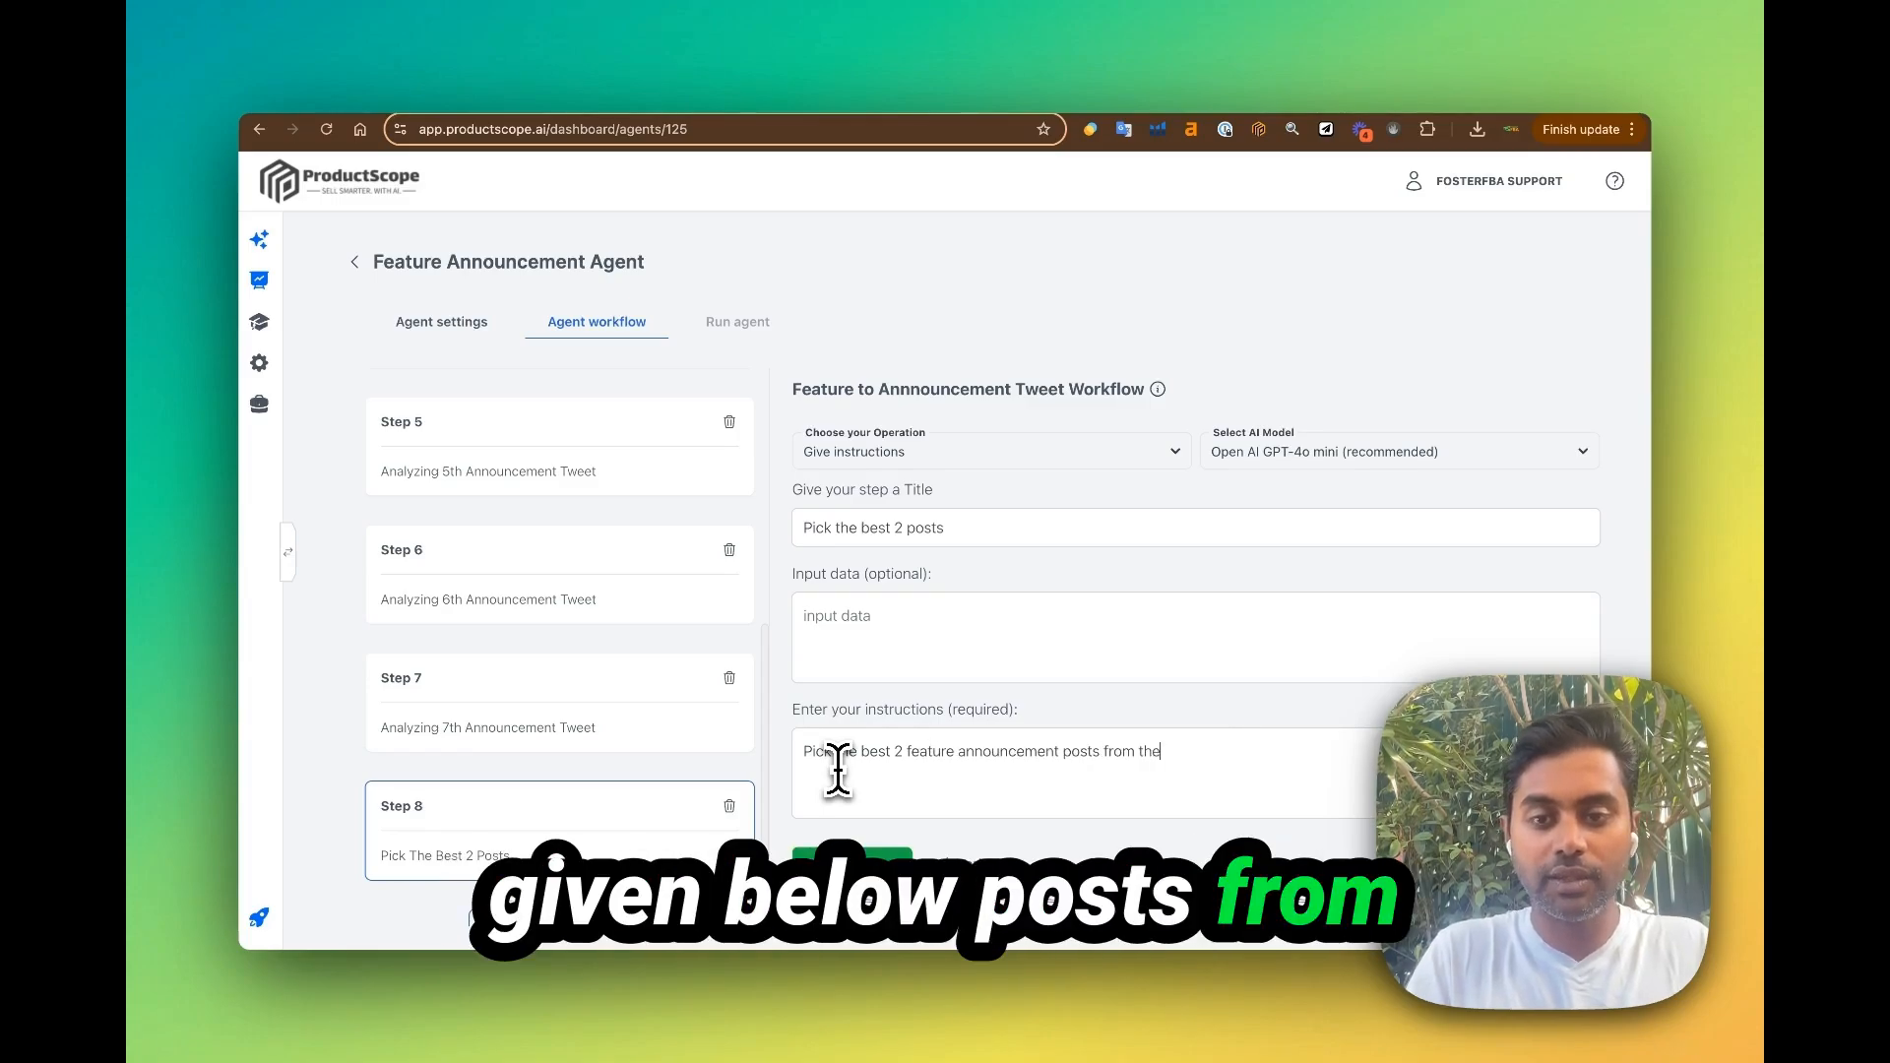
pyautogui.write(' below list of posts')
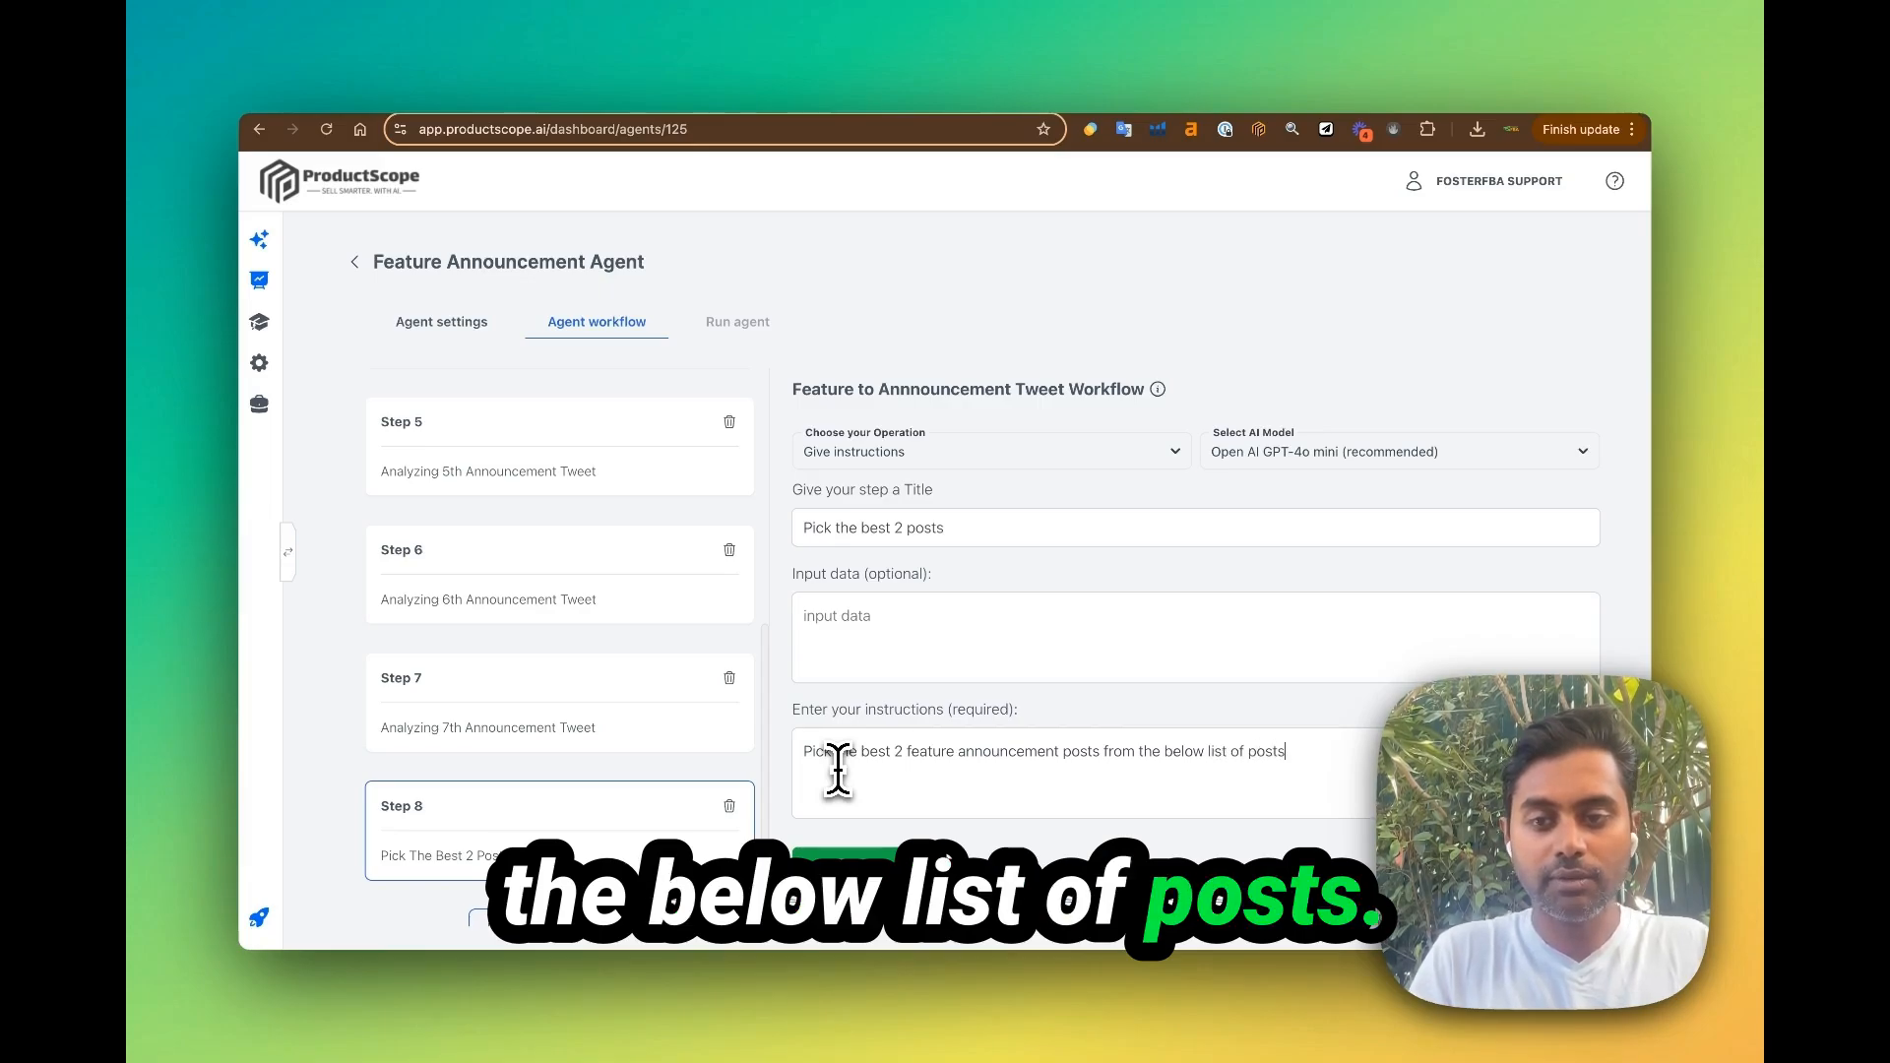
pyautogui.write(' based on wha')
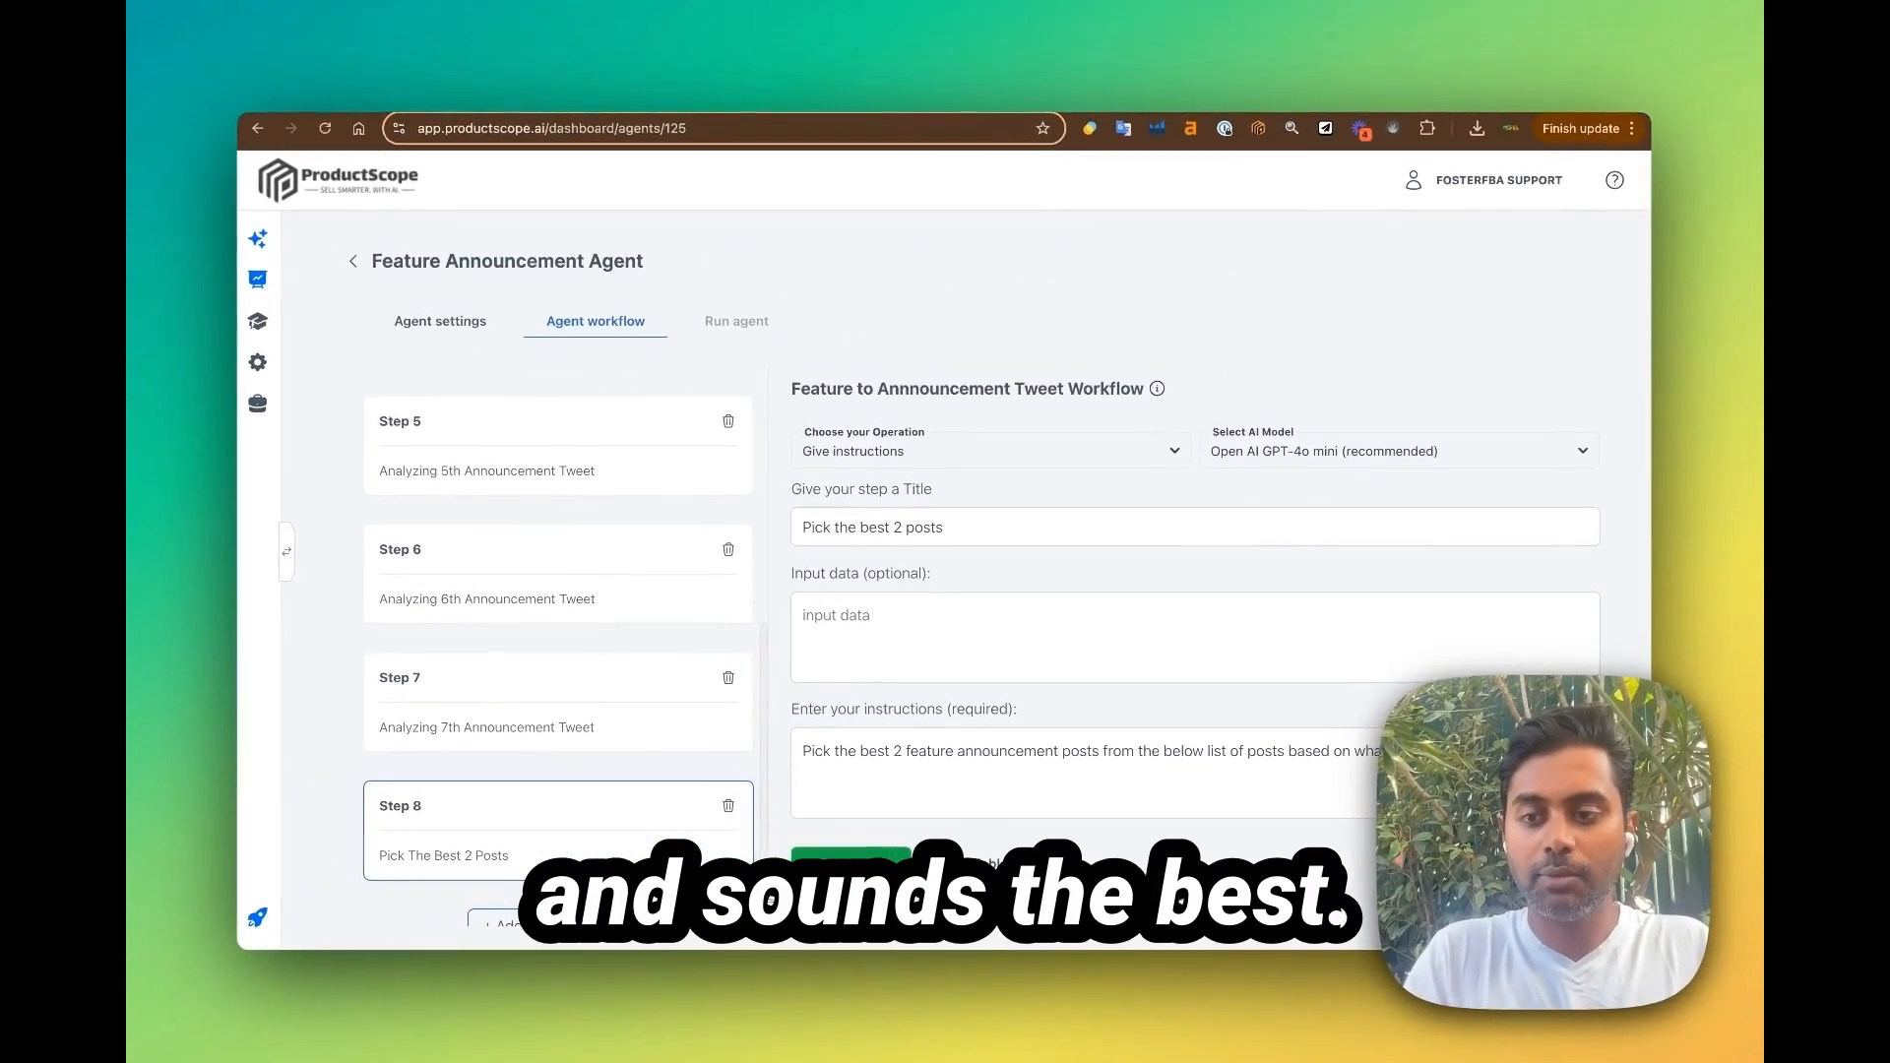
# Add a "Posts to review:" section to the instructions and insert the Output Result 1 variable below it, followed by line breaks
pyautogui.press('Return')
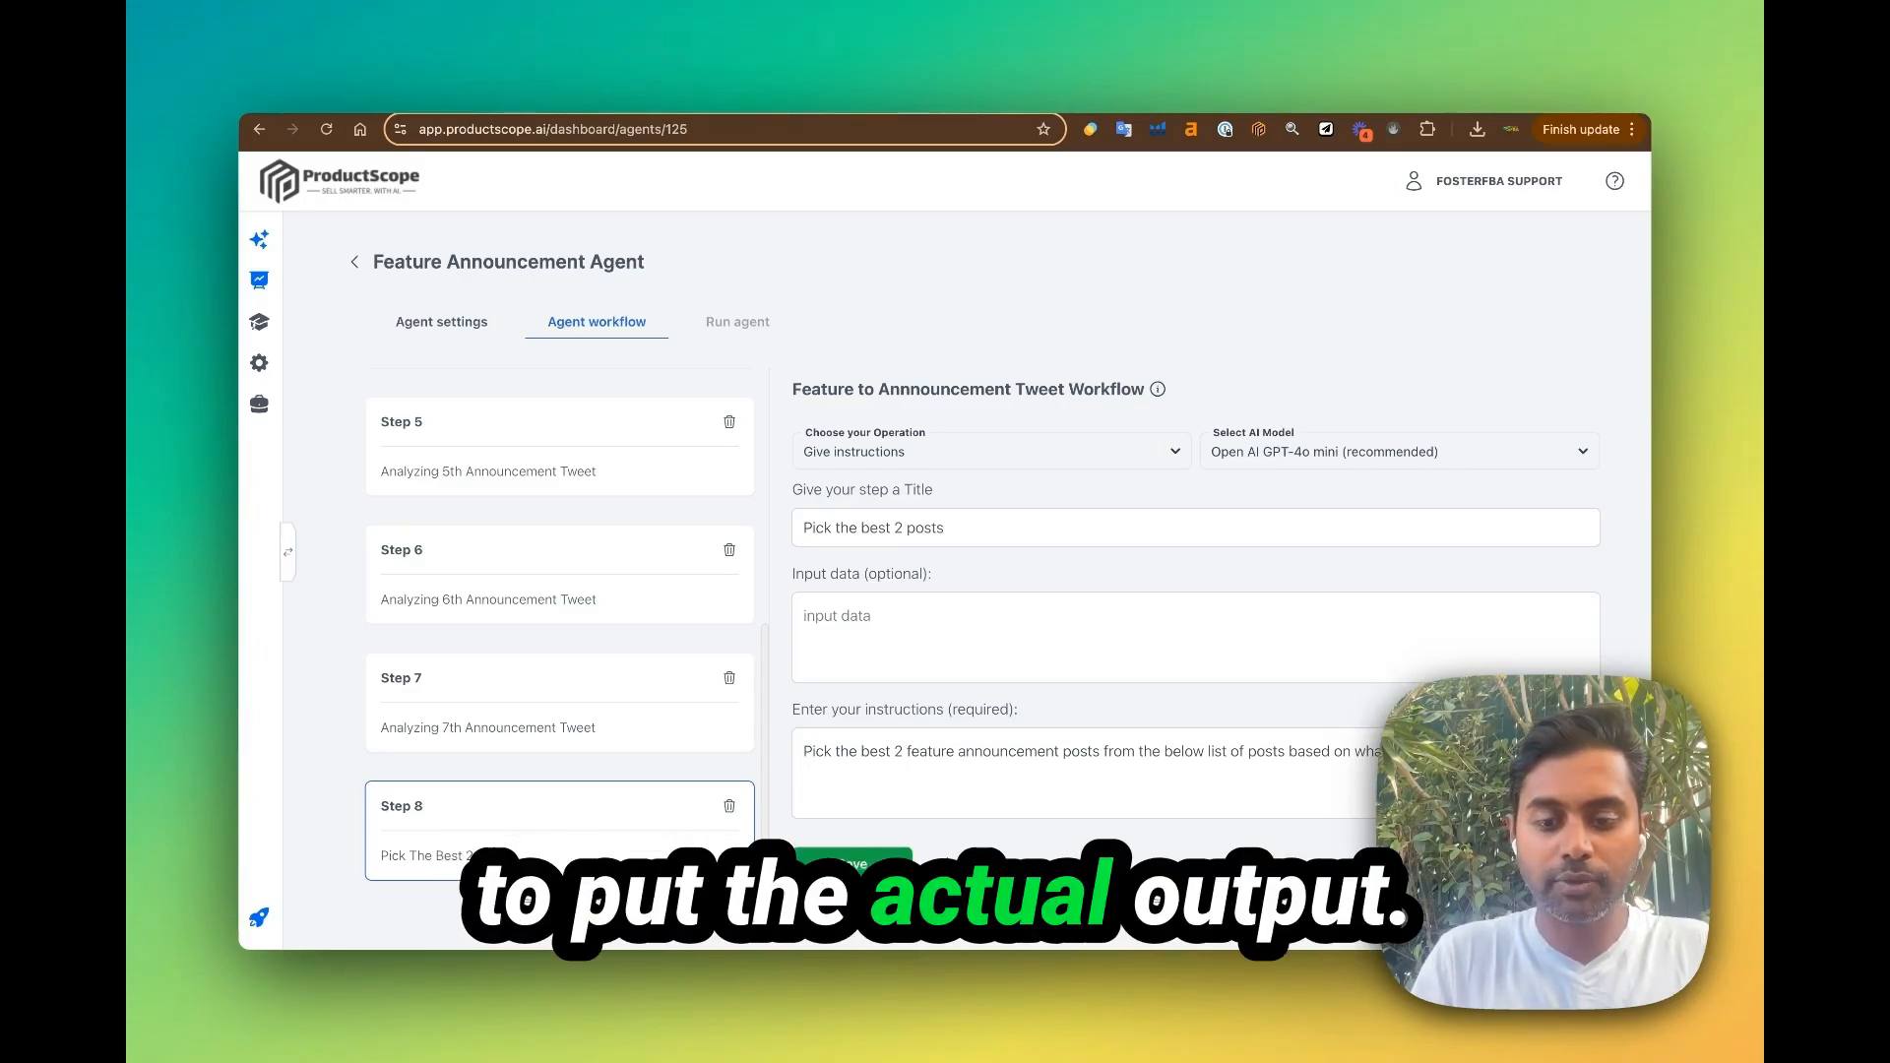
pyautogui.write('Posts')
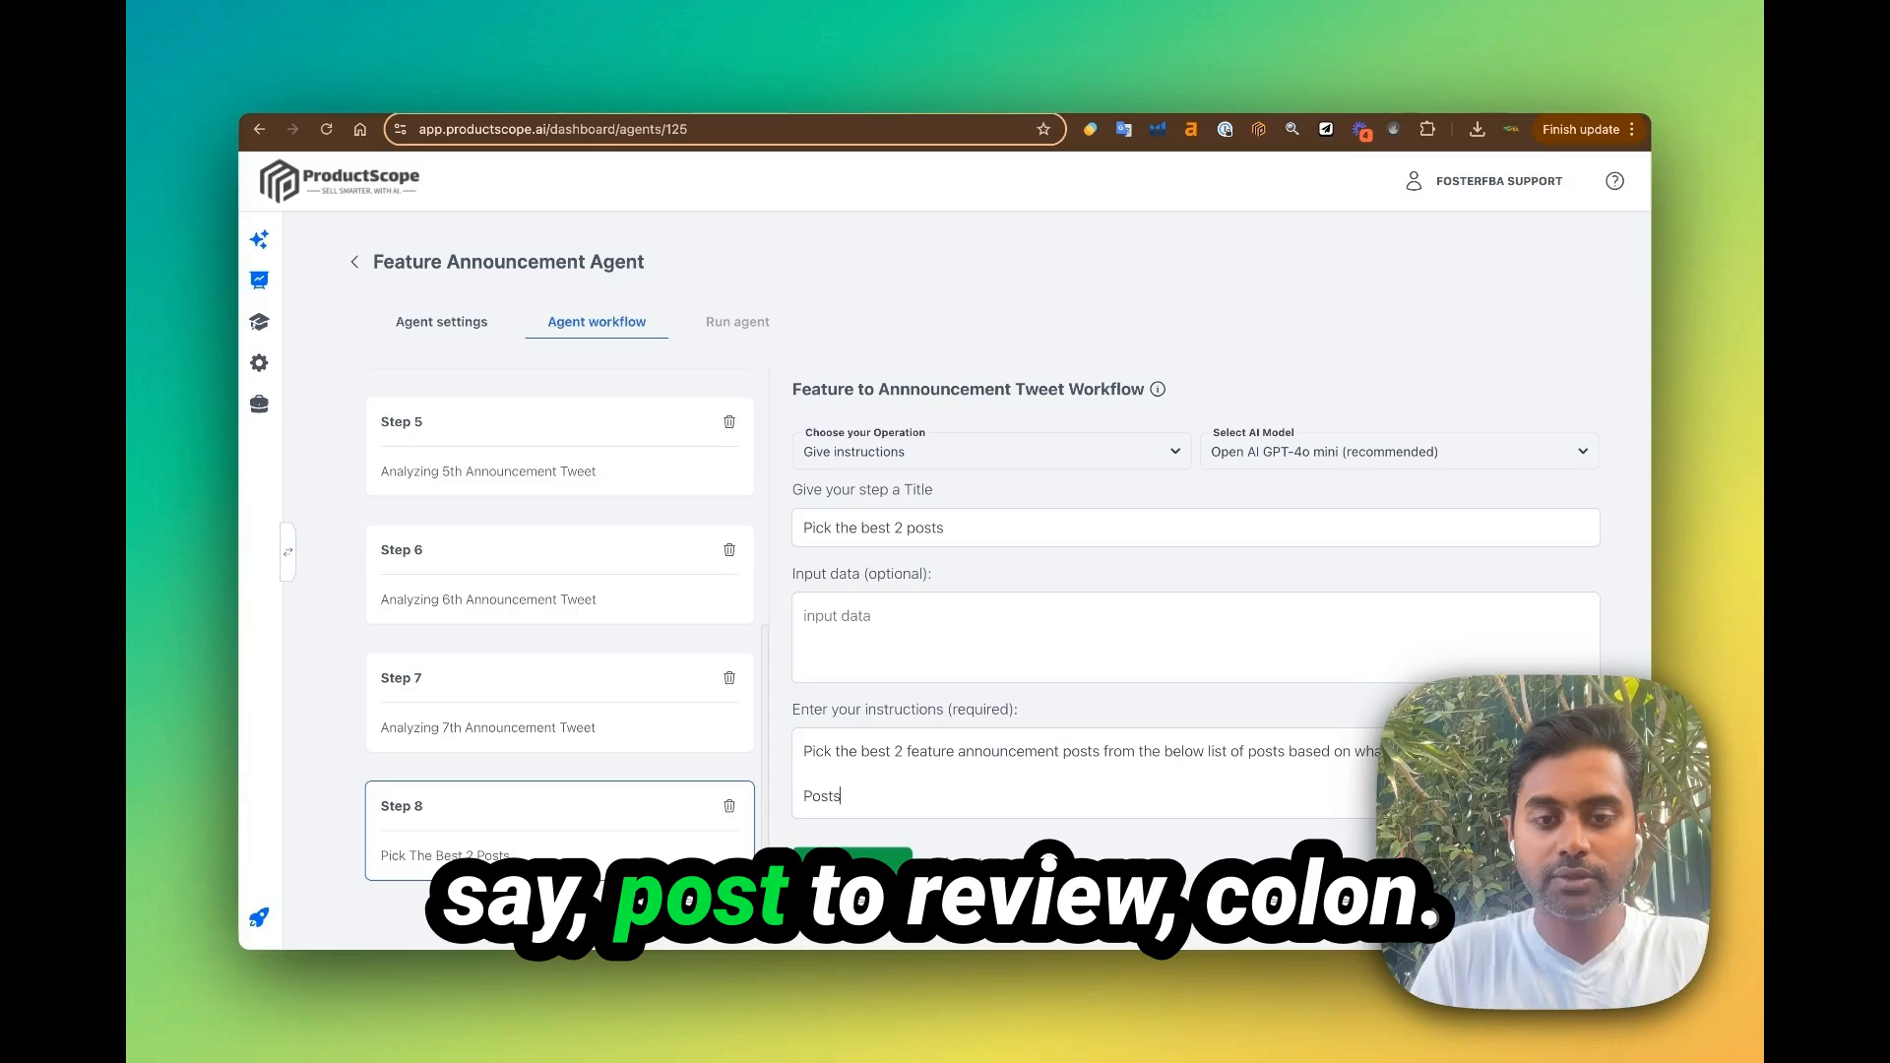
pyautogui.write(' to review:')
pyautogui.press('Return')
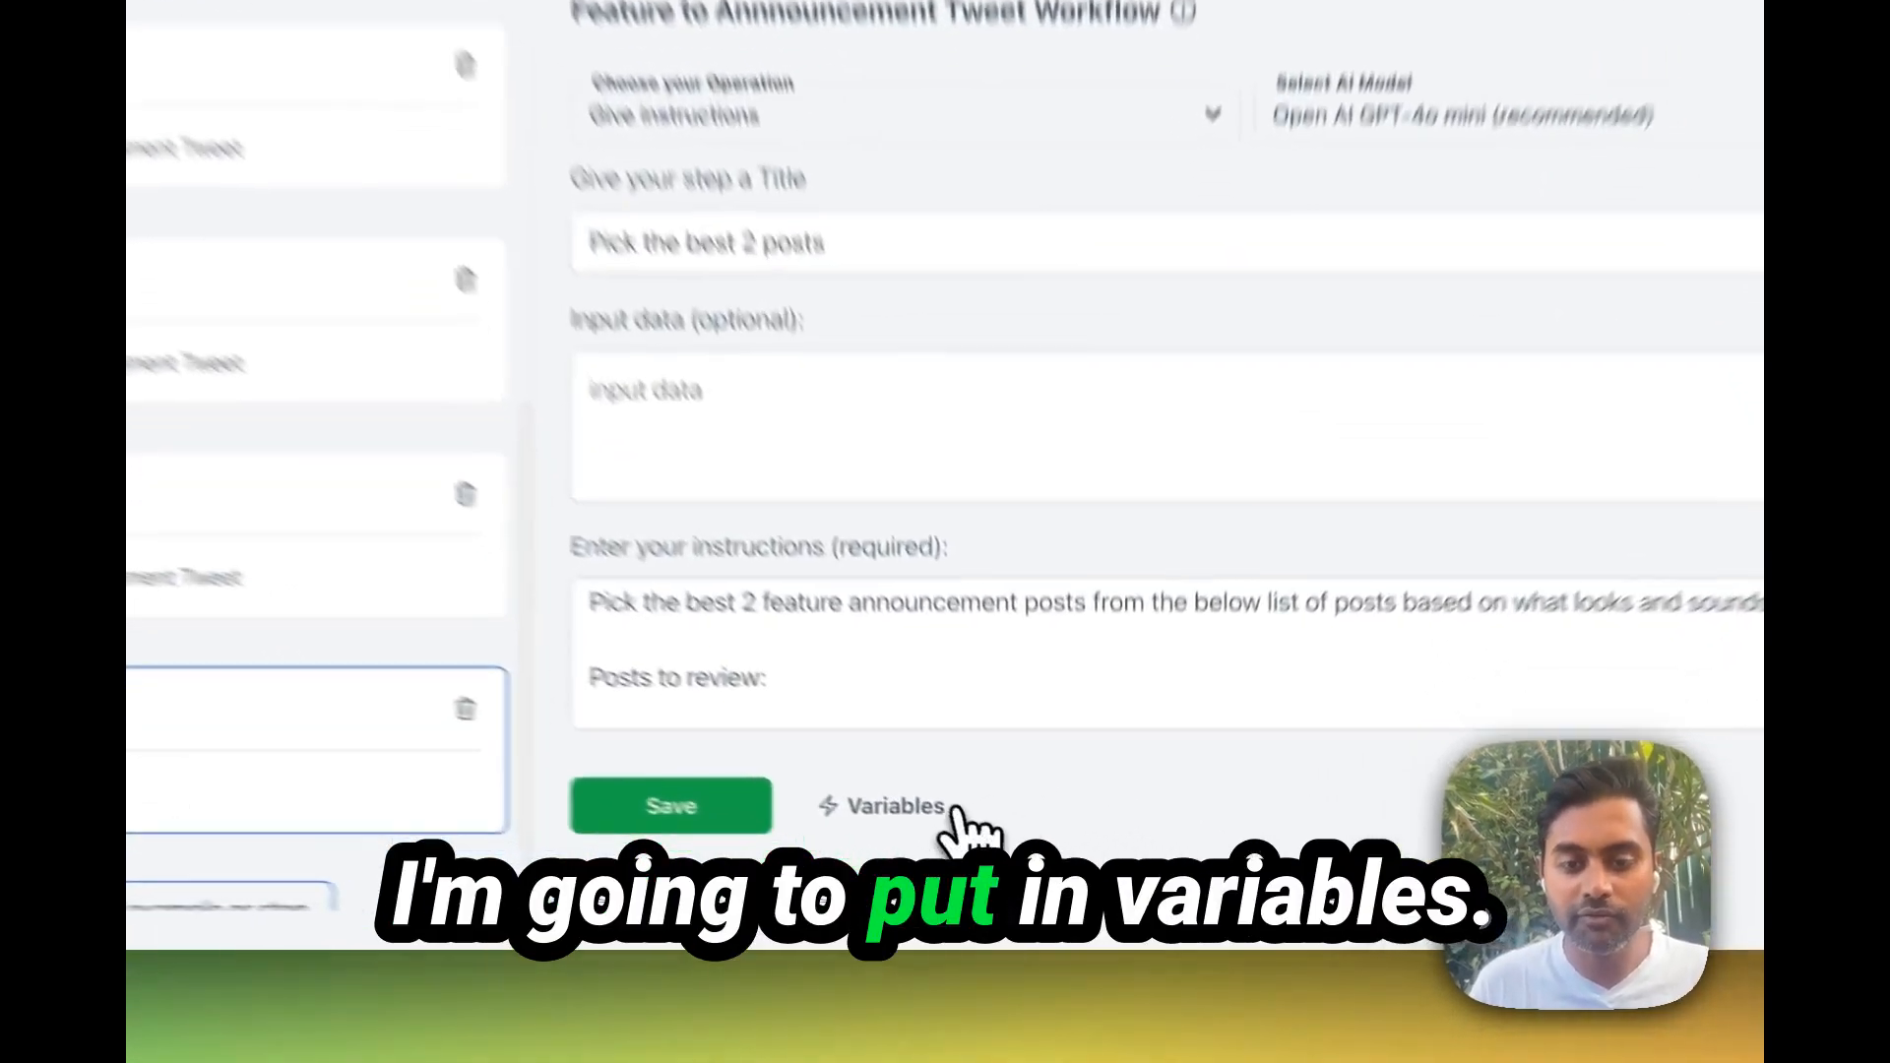
pyautogui.click(994, 864)
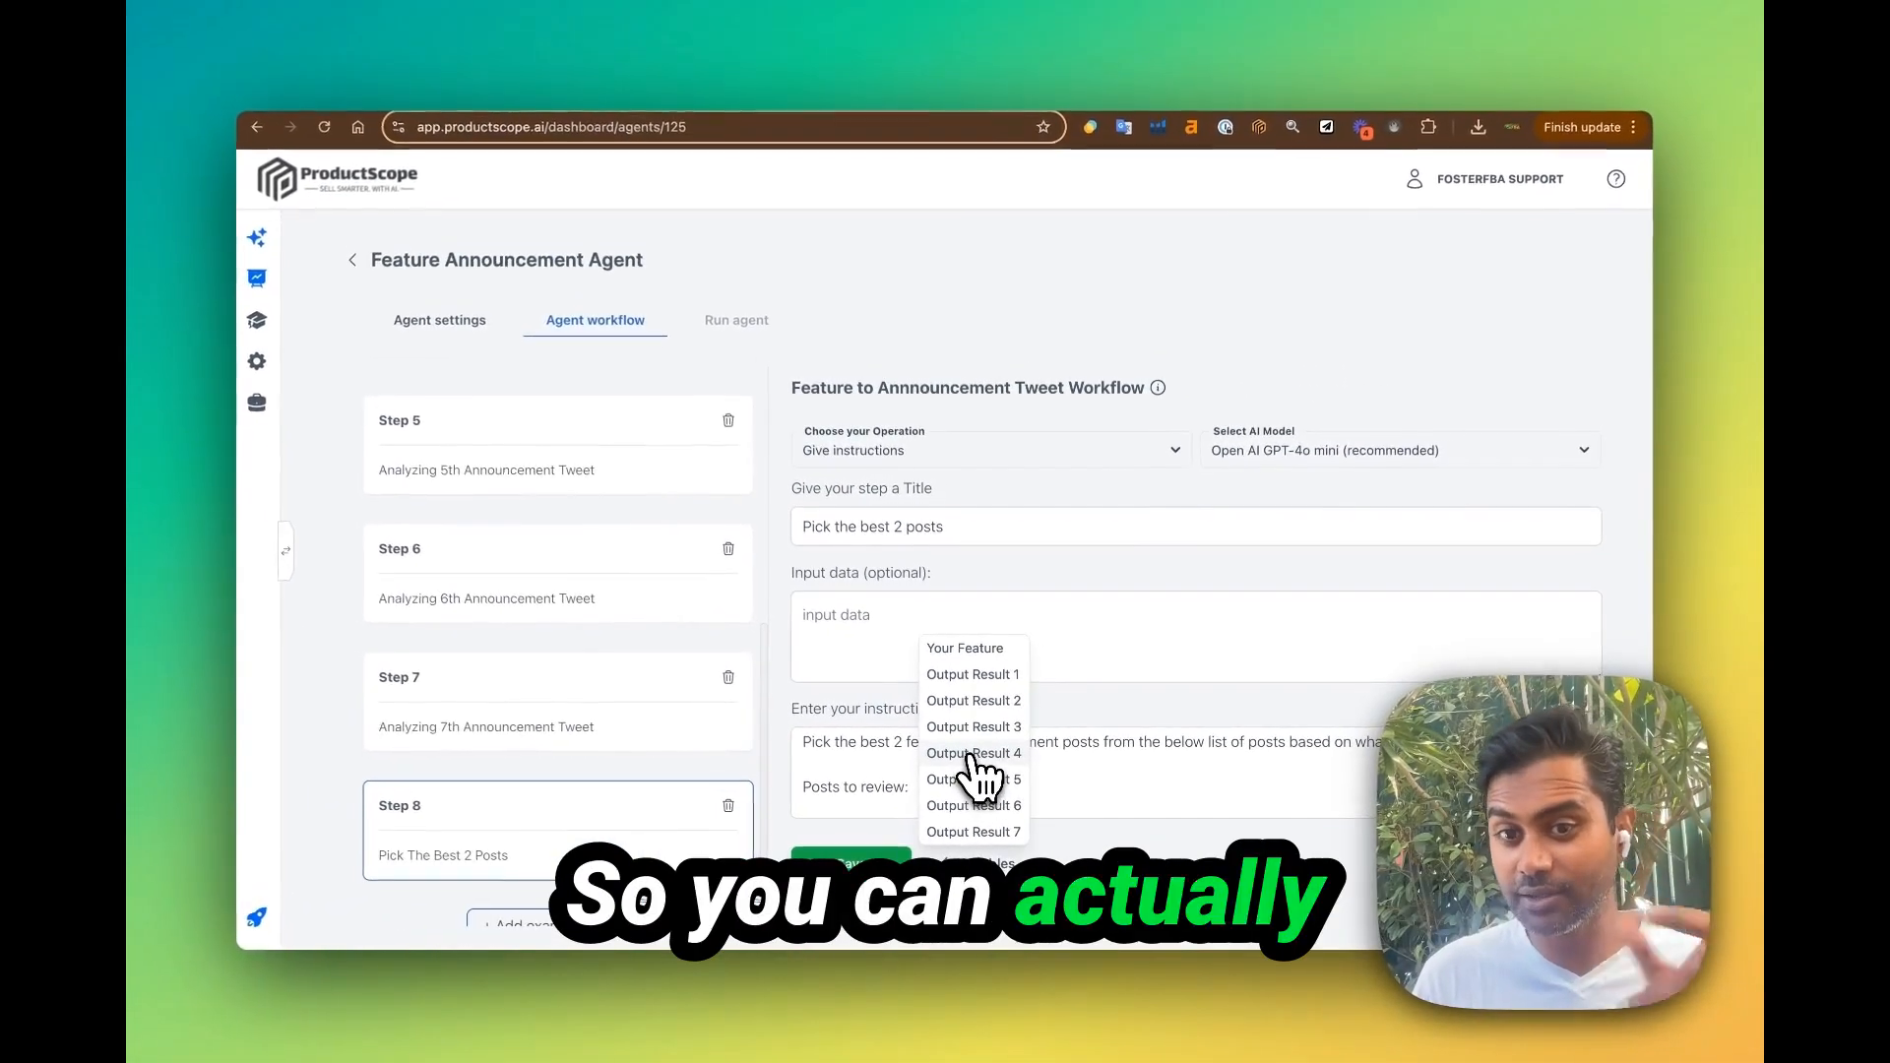
pyautogui.click(986, 675)
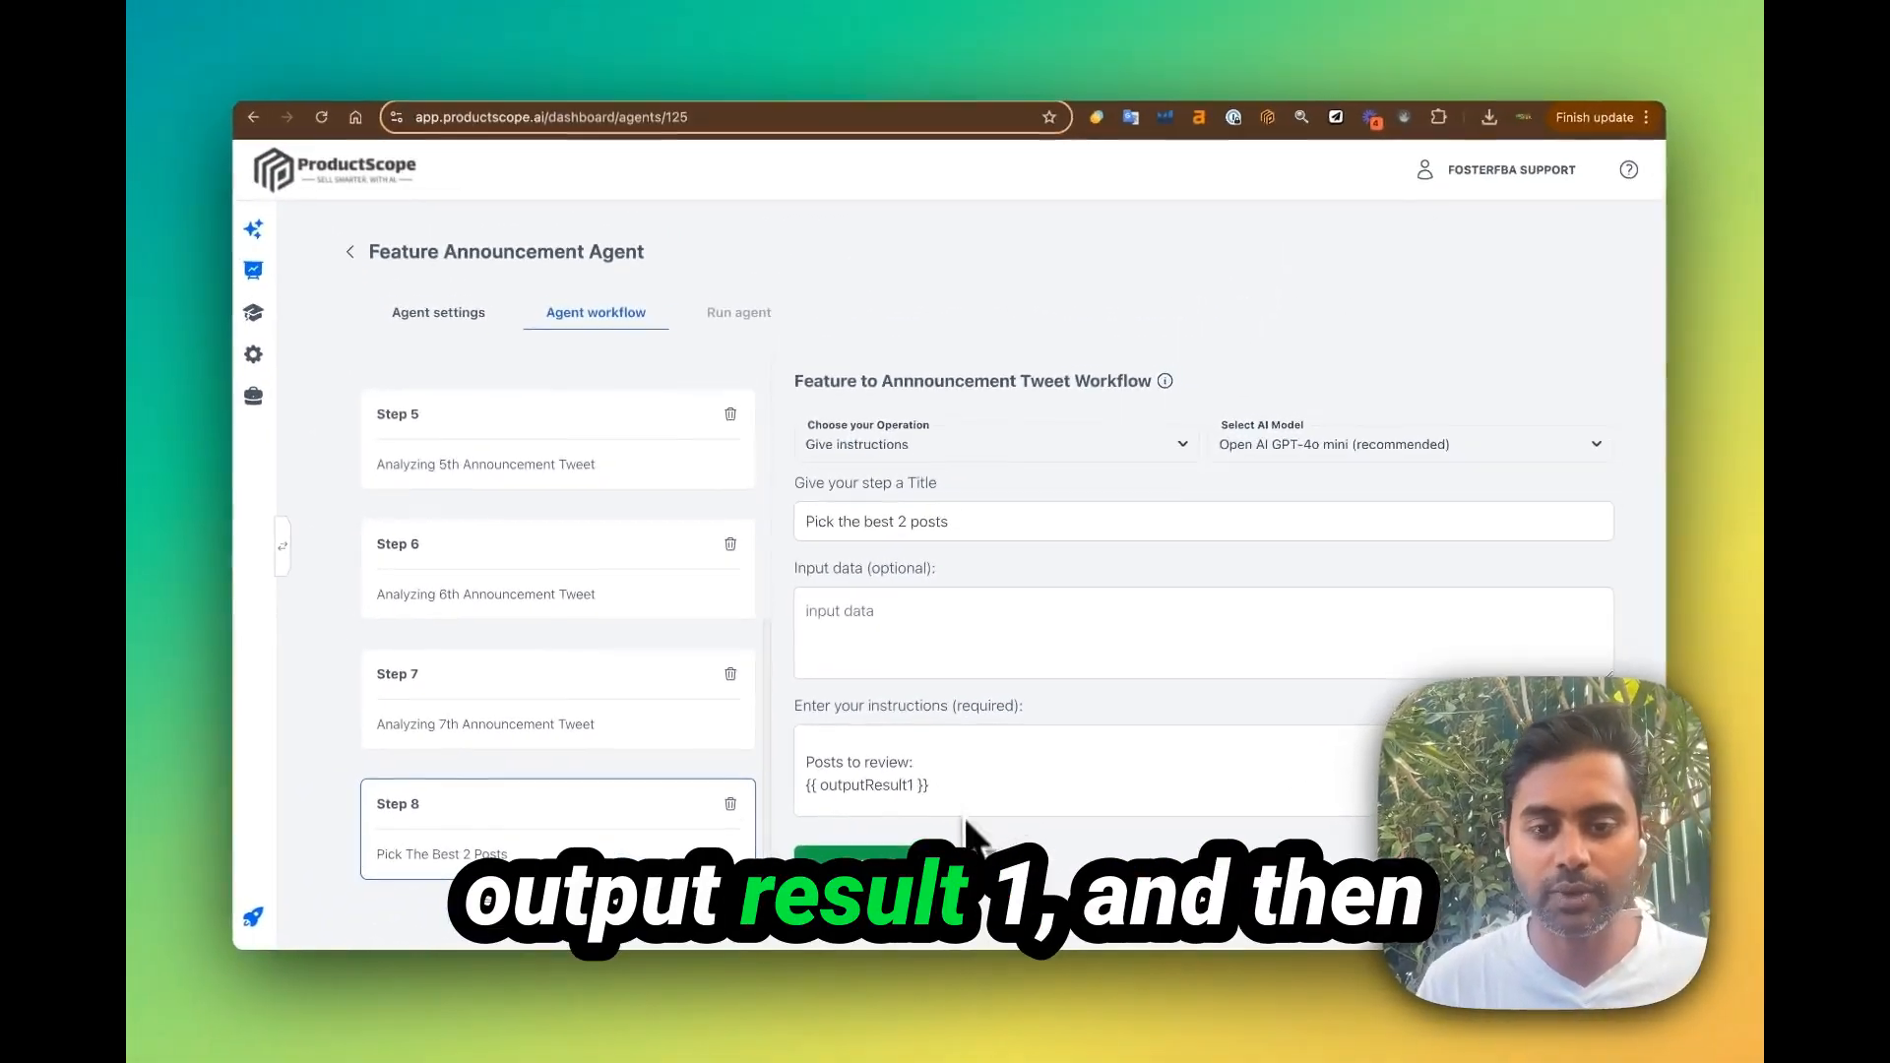
pyautogui.press('Return')
pyautogui.press('Return')
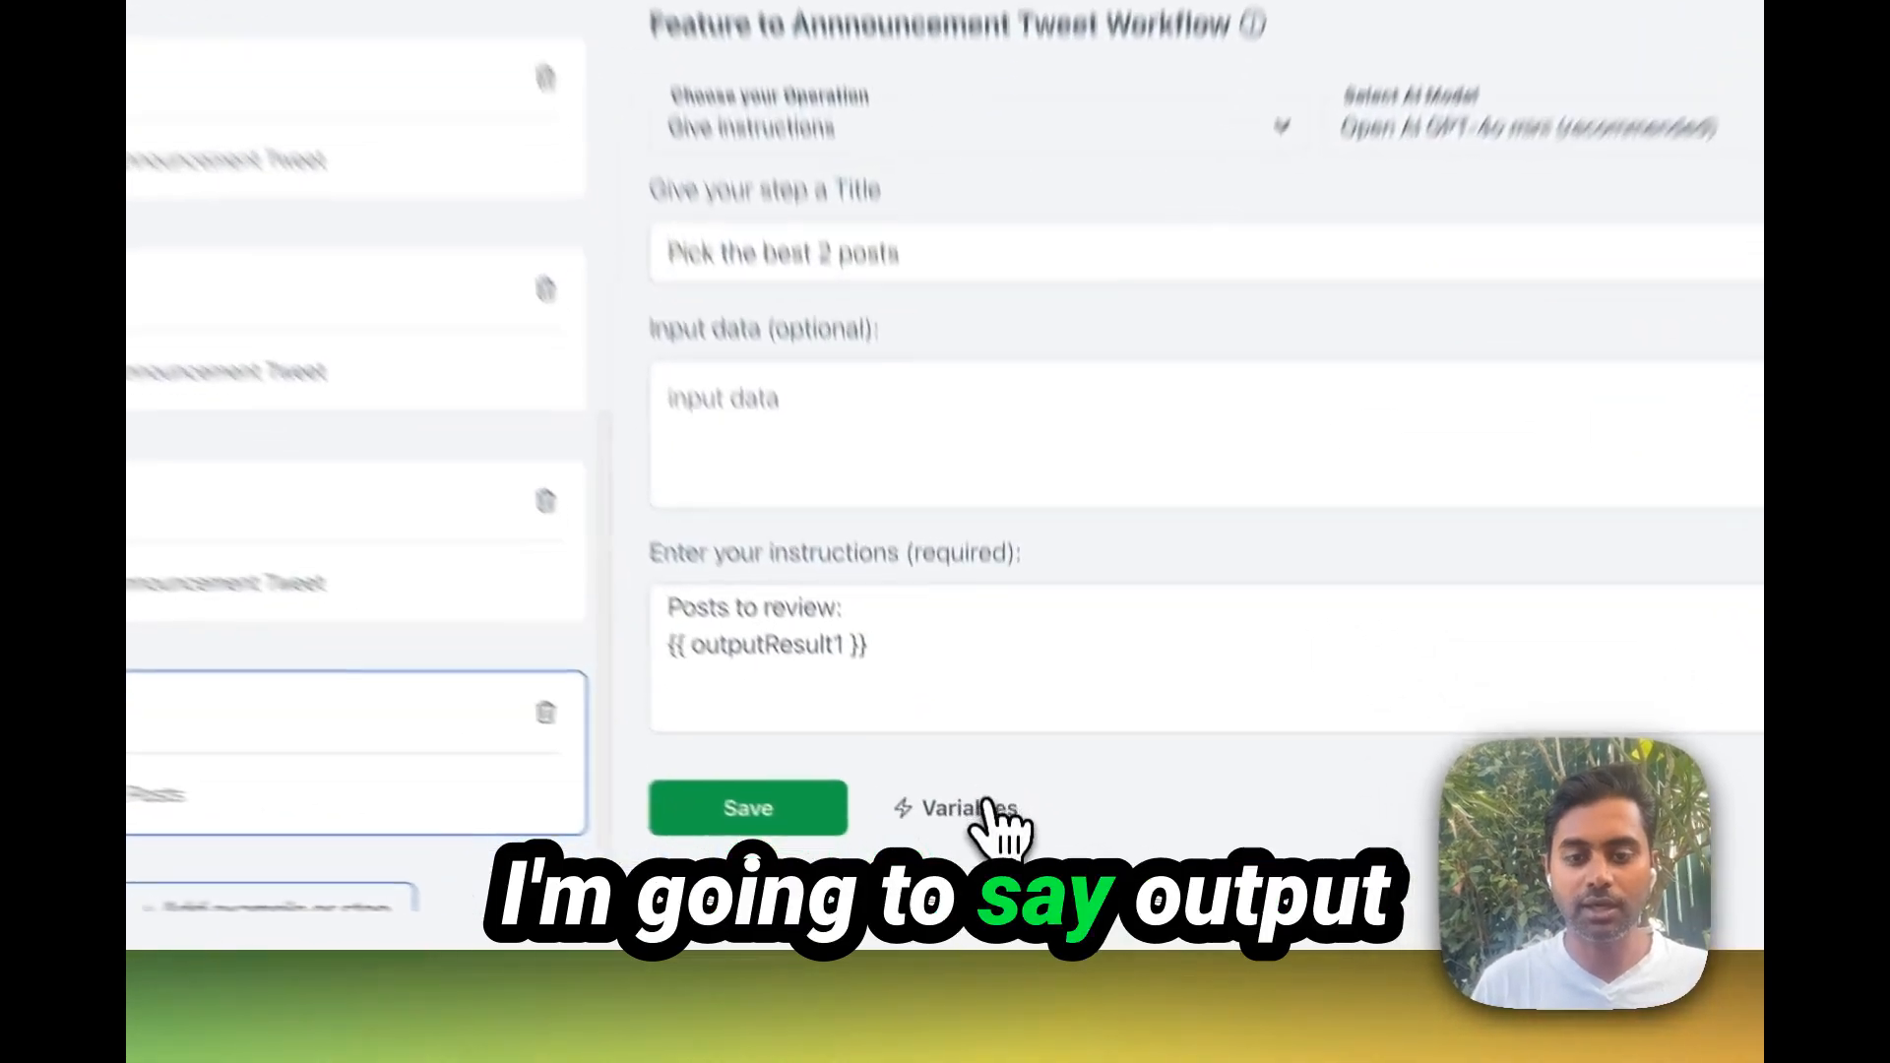
# Insert the Output Result 2, Output Result 3 and Output Result 4 variables on separate lines below Output Result 1 in the instructions
pyautogui.click(979, 863)
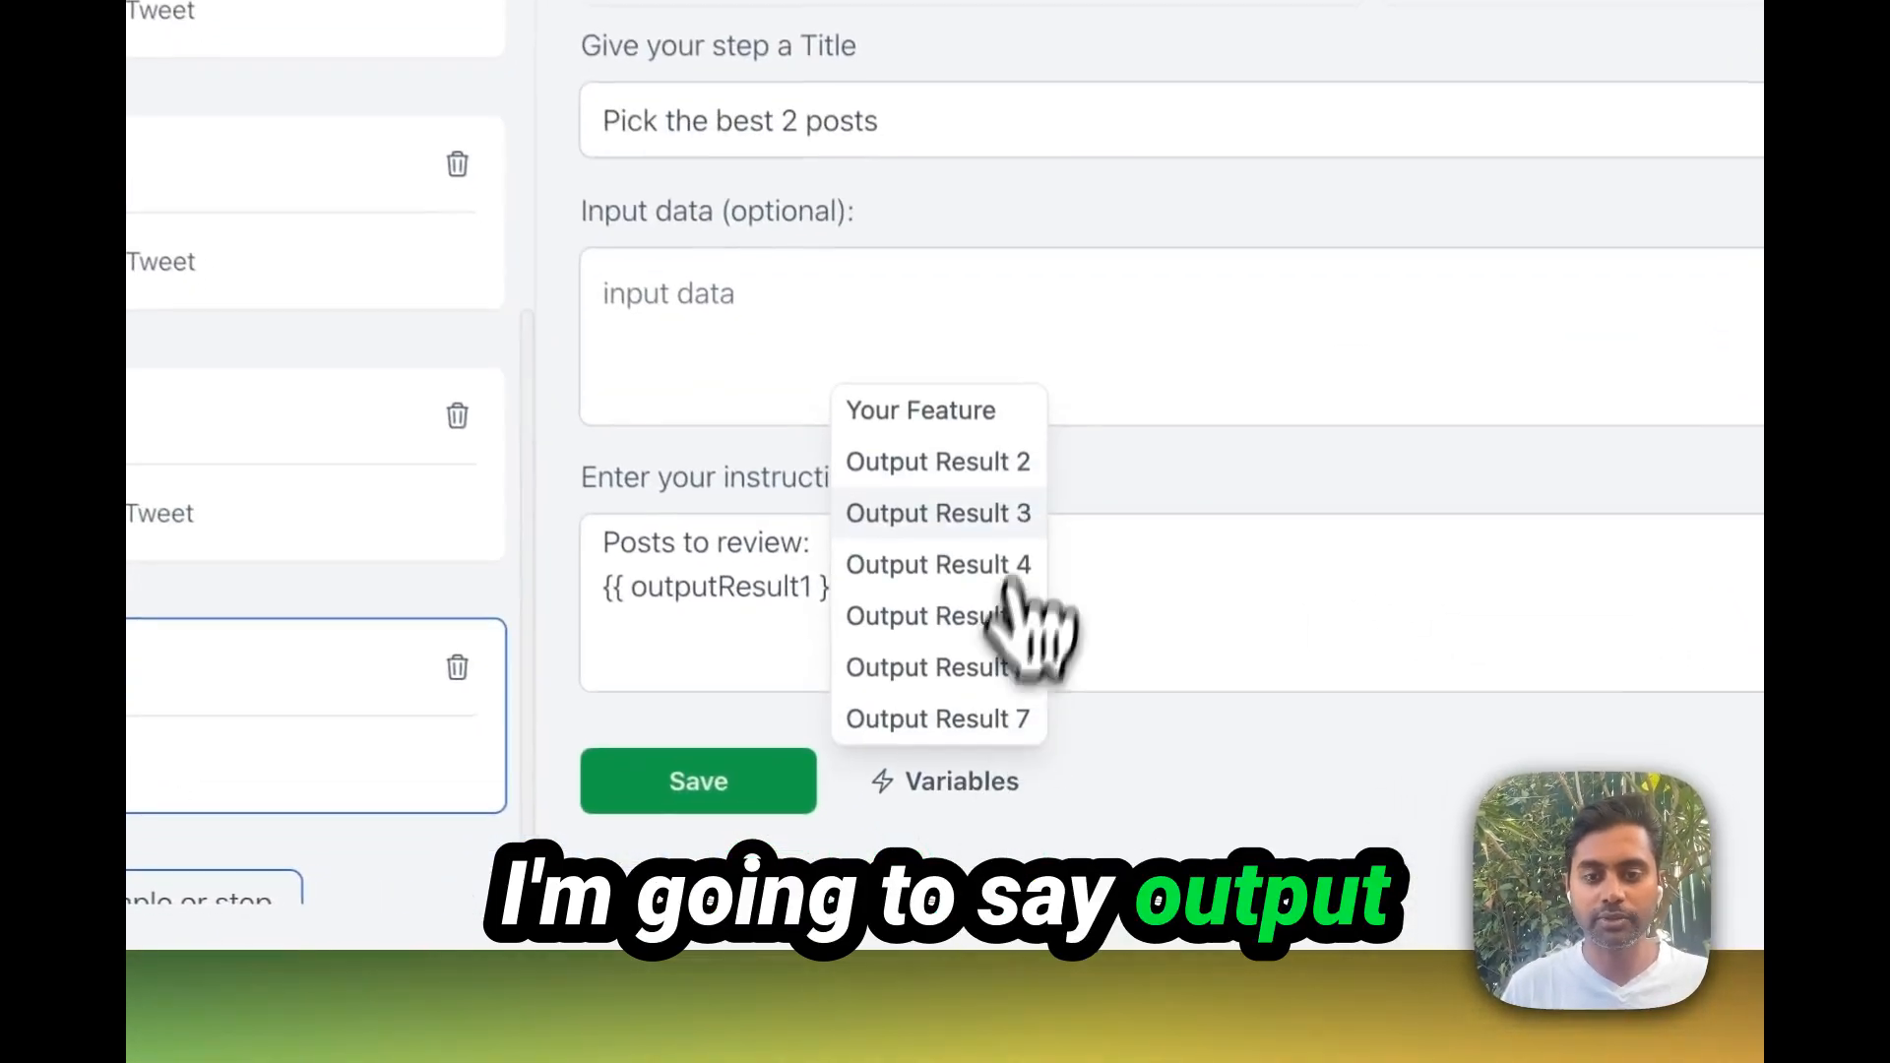
pyautogui.click(999, 706)
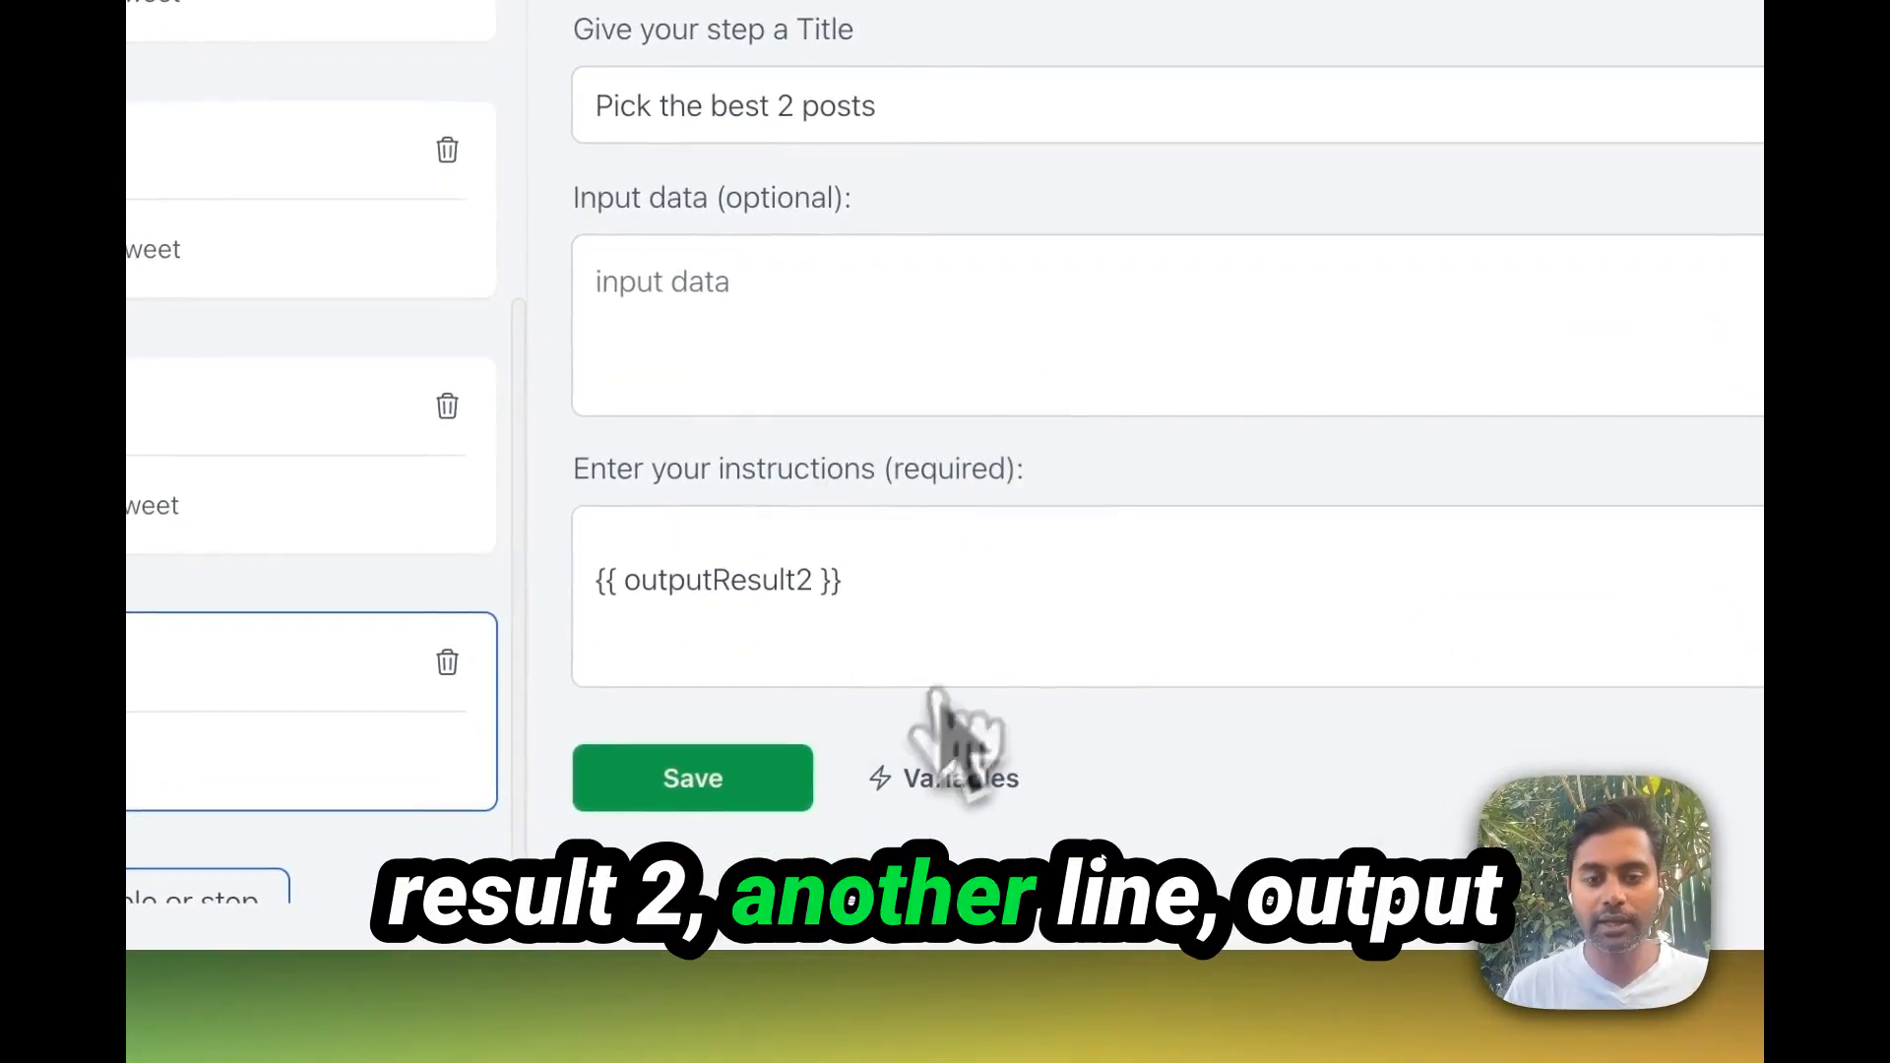
pyautogui.click(955, 782)
pyautogui.click(972, 507)
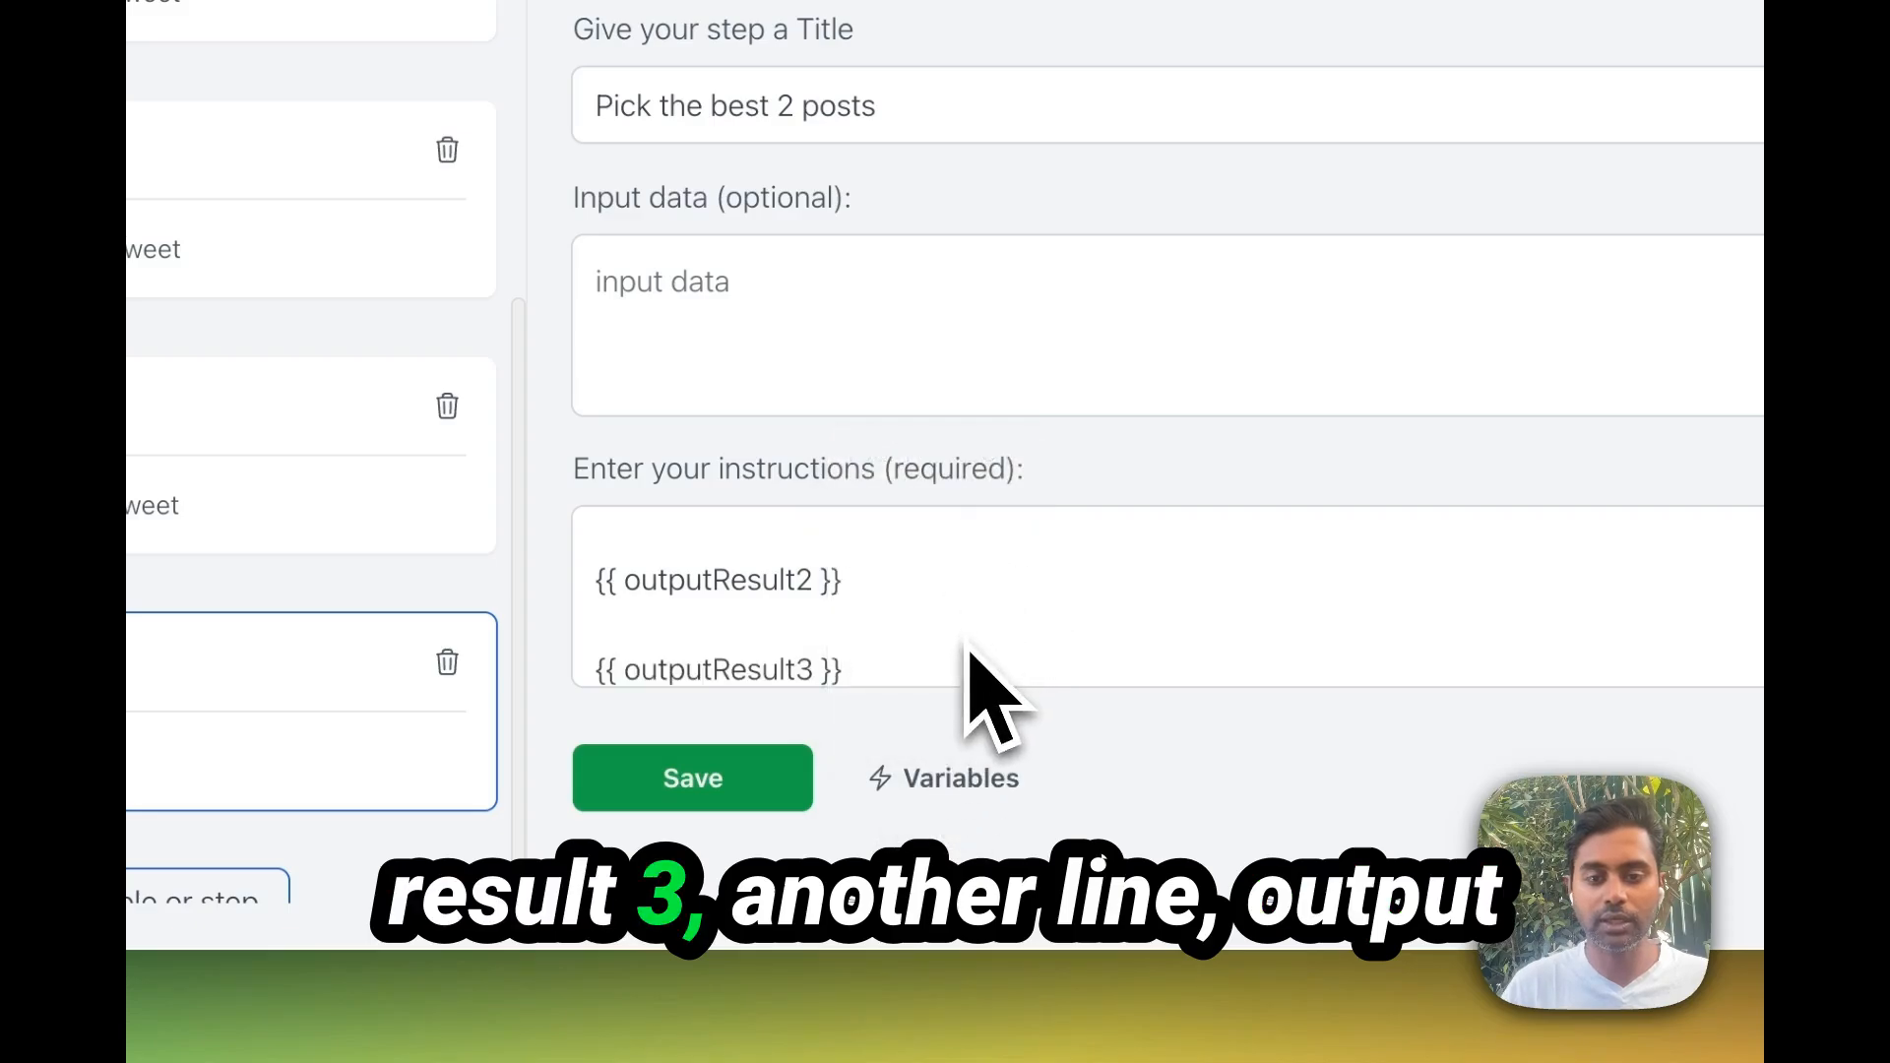
pyautogui.click(945, 778)
pyautogui.click(960, 559)
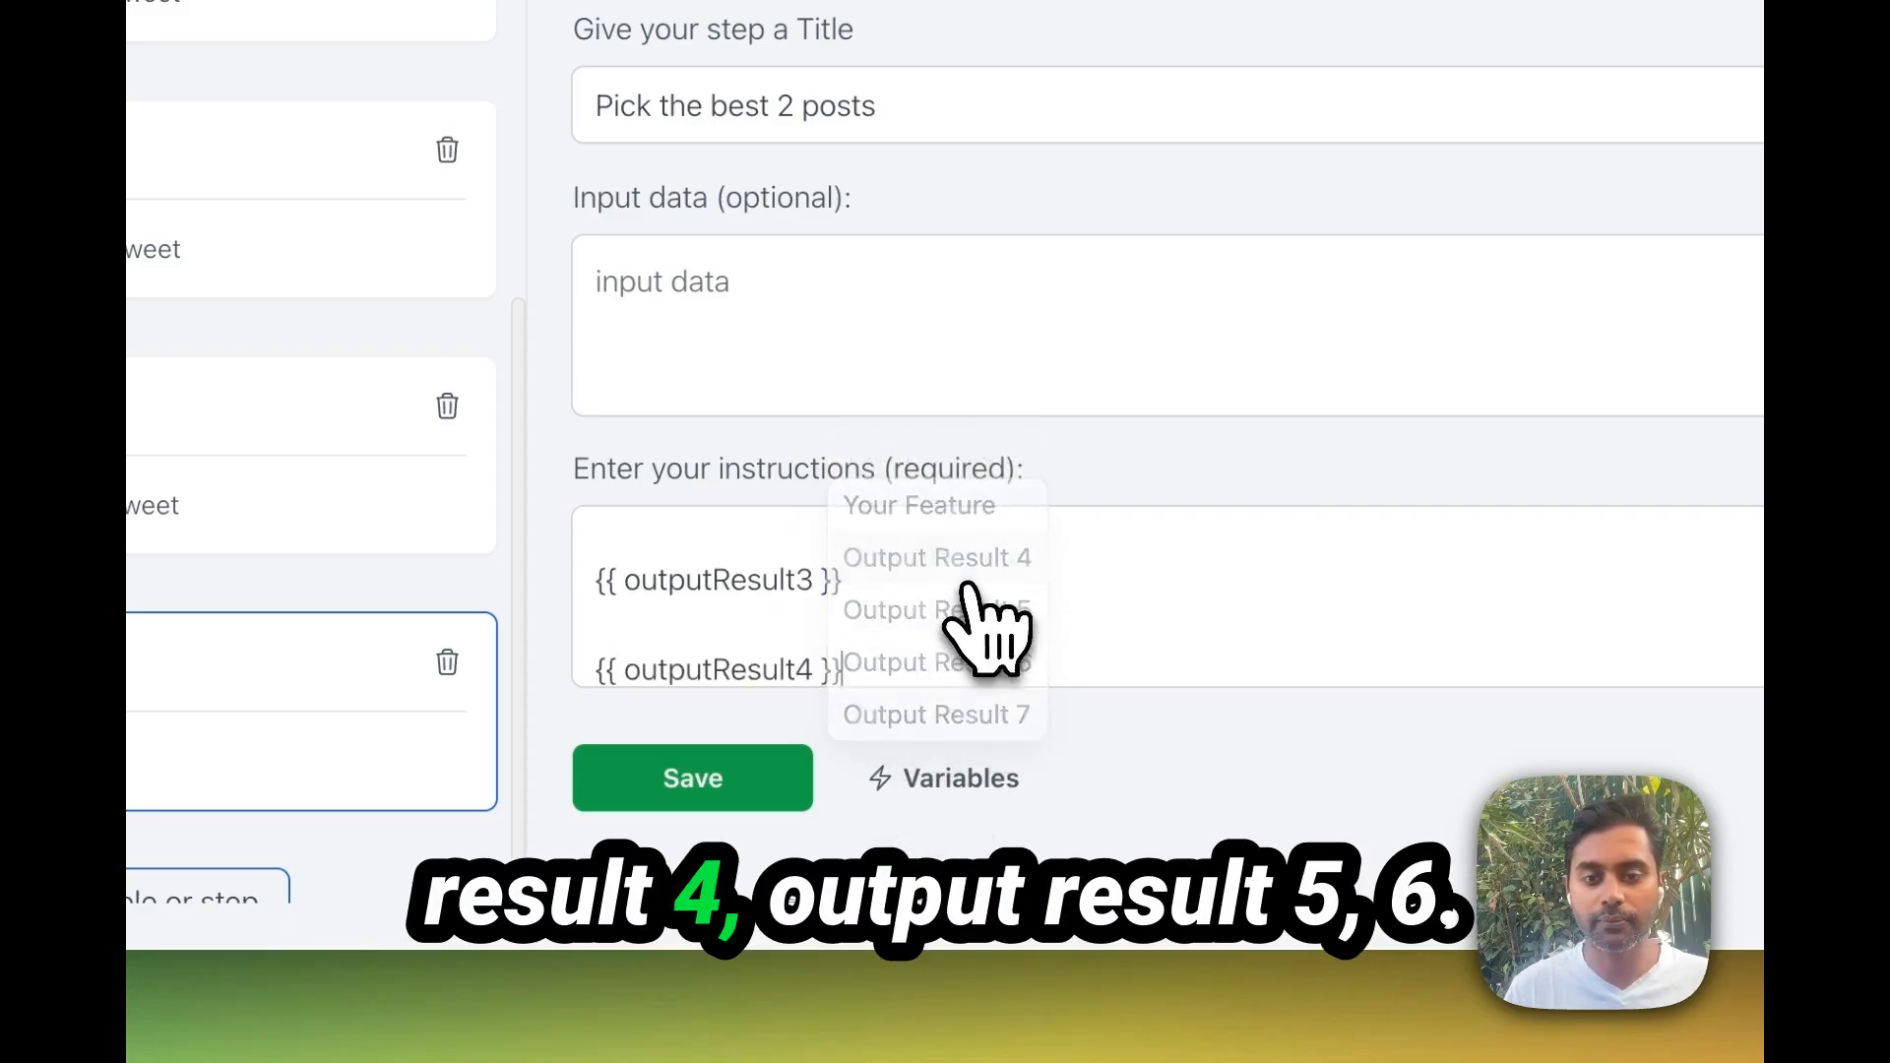
# Add the Output Result 5 and Output Result 6 variables to the list of posts to review and save the workflow step
pyautogui.click(945, 780)
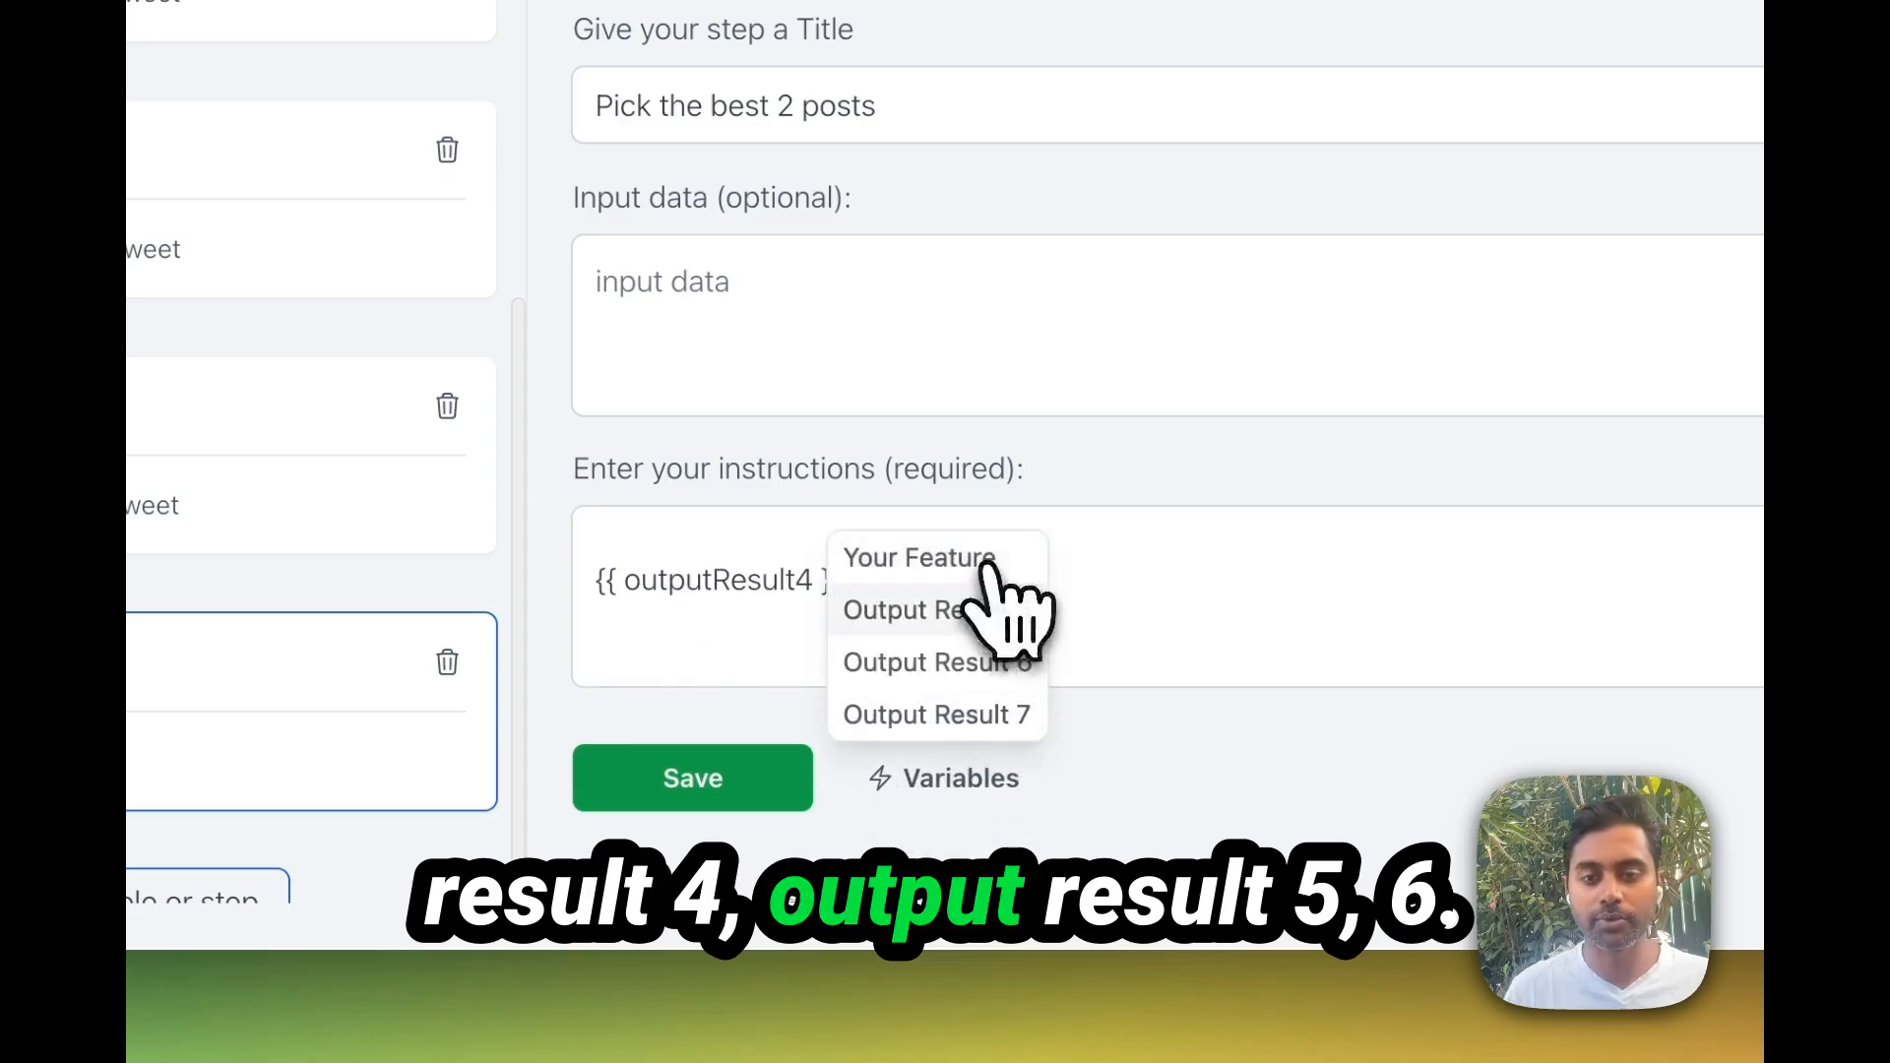
pyautogui.click(995, 607)
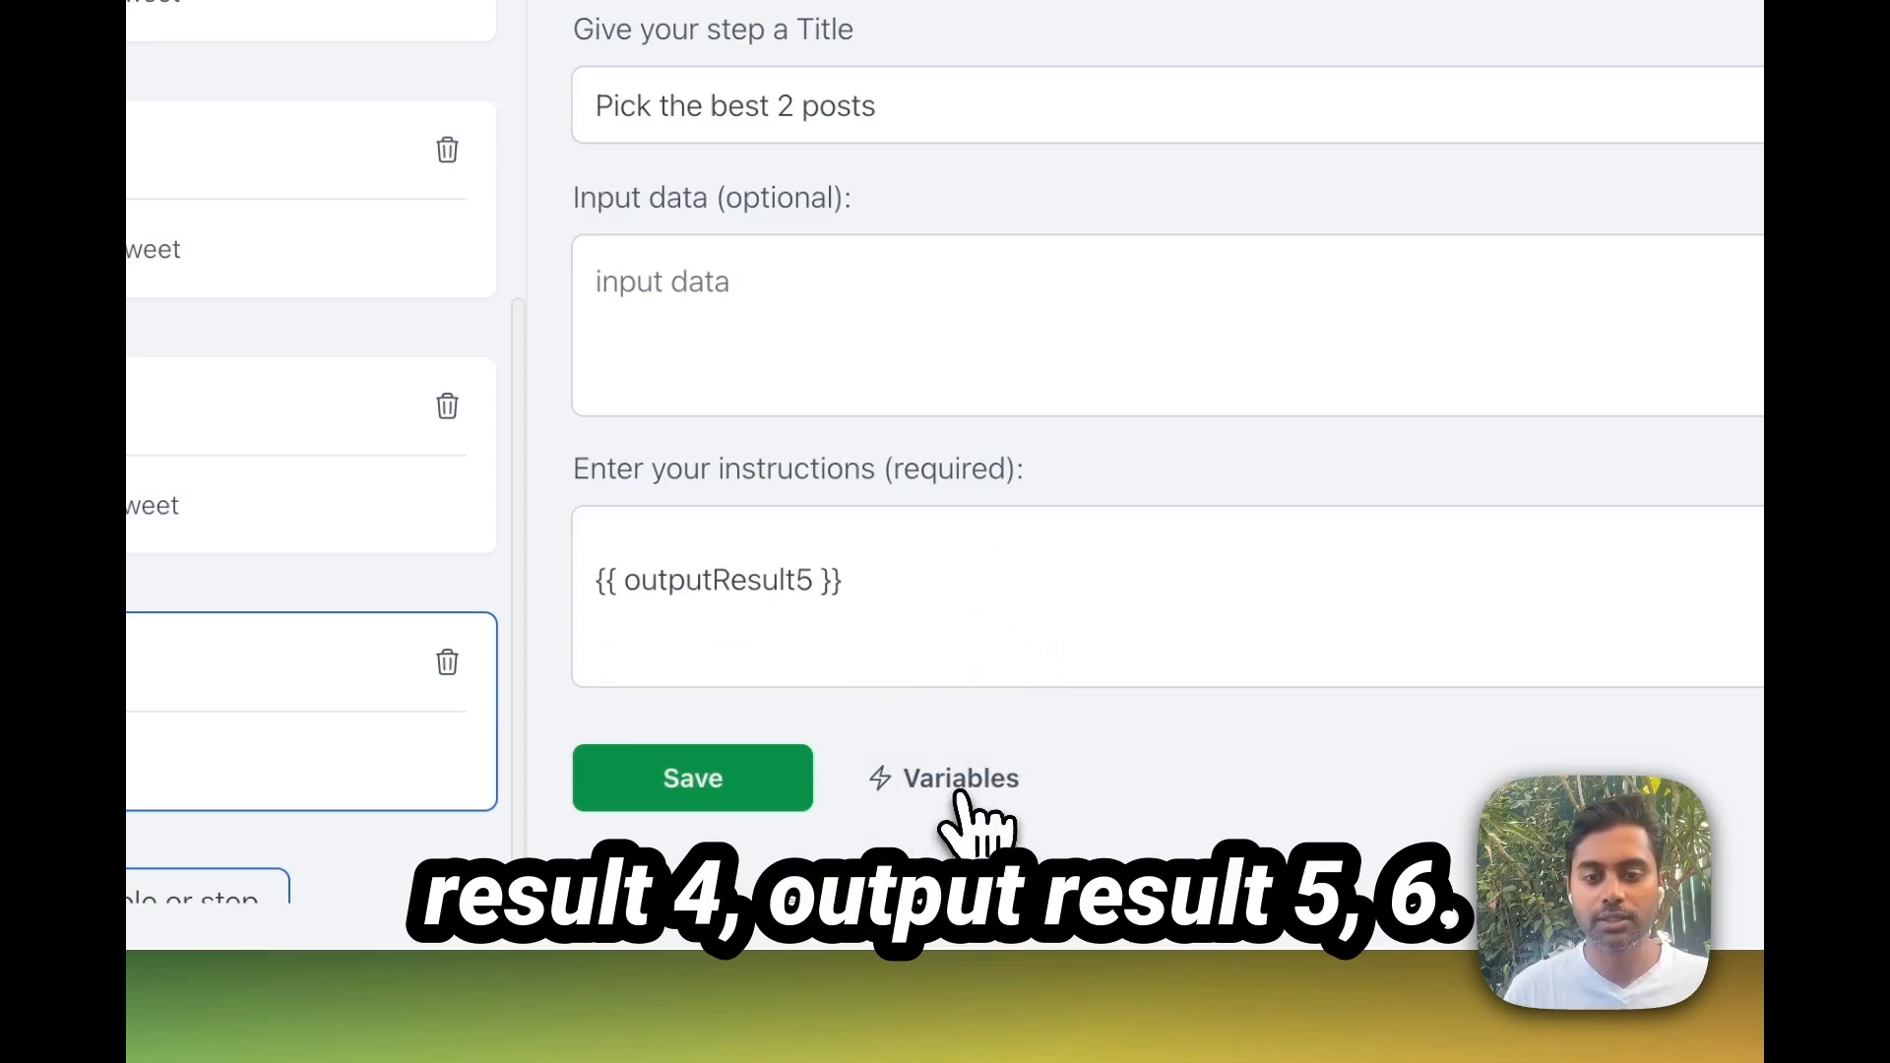
pyautogui.click(955, 779)
pyautogui.click(992, 661)
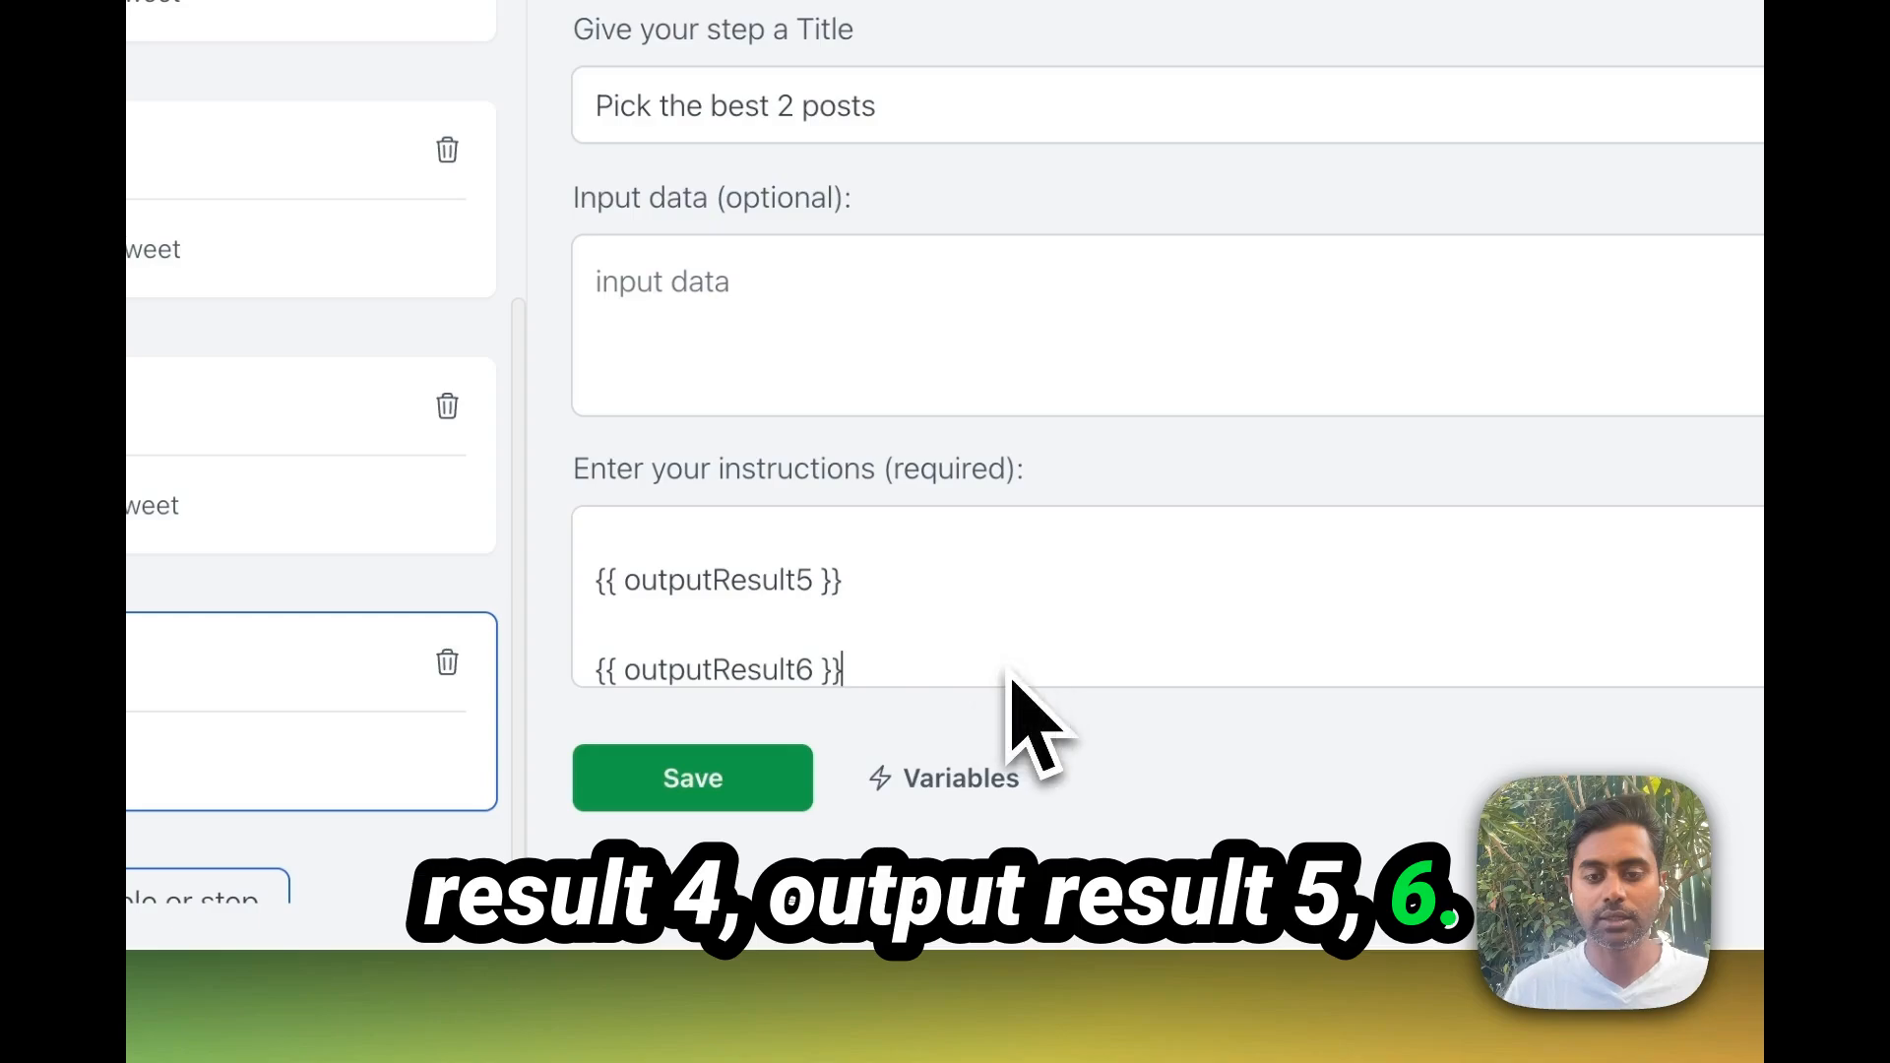
pyautogui.click(955, 757)
pyautogui.click(1114, 623)
pyautogui.scroll(1, 1113, 622)
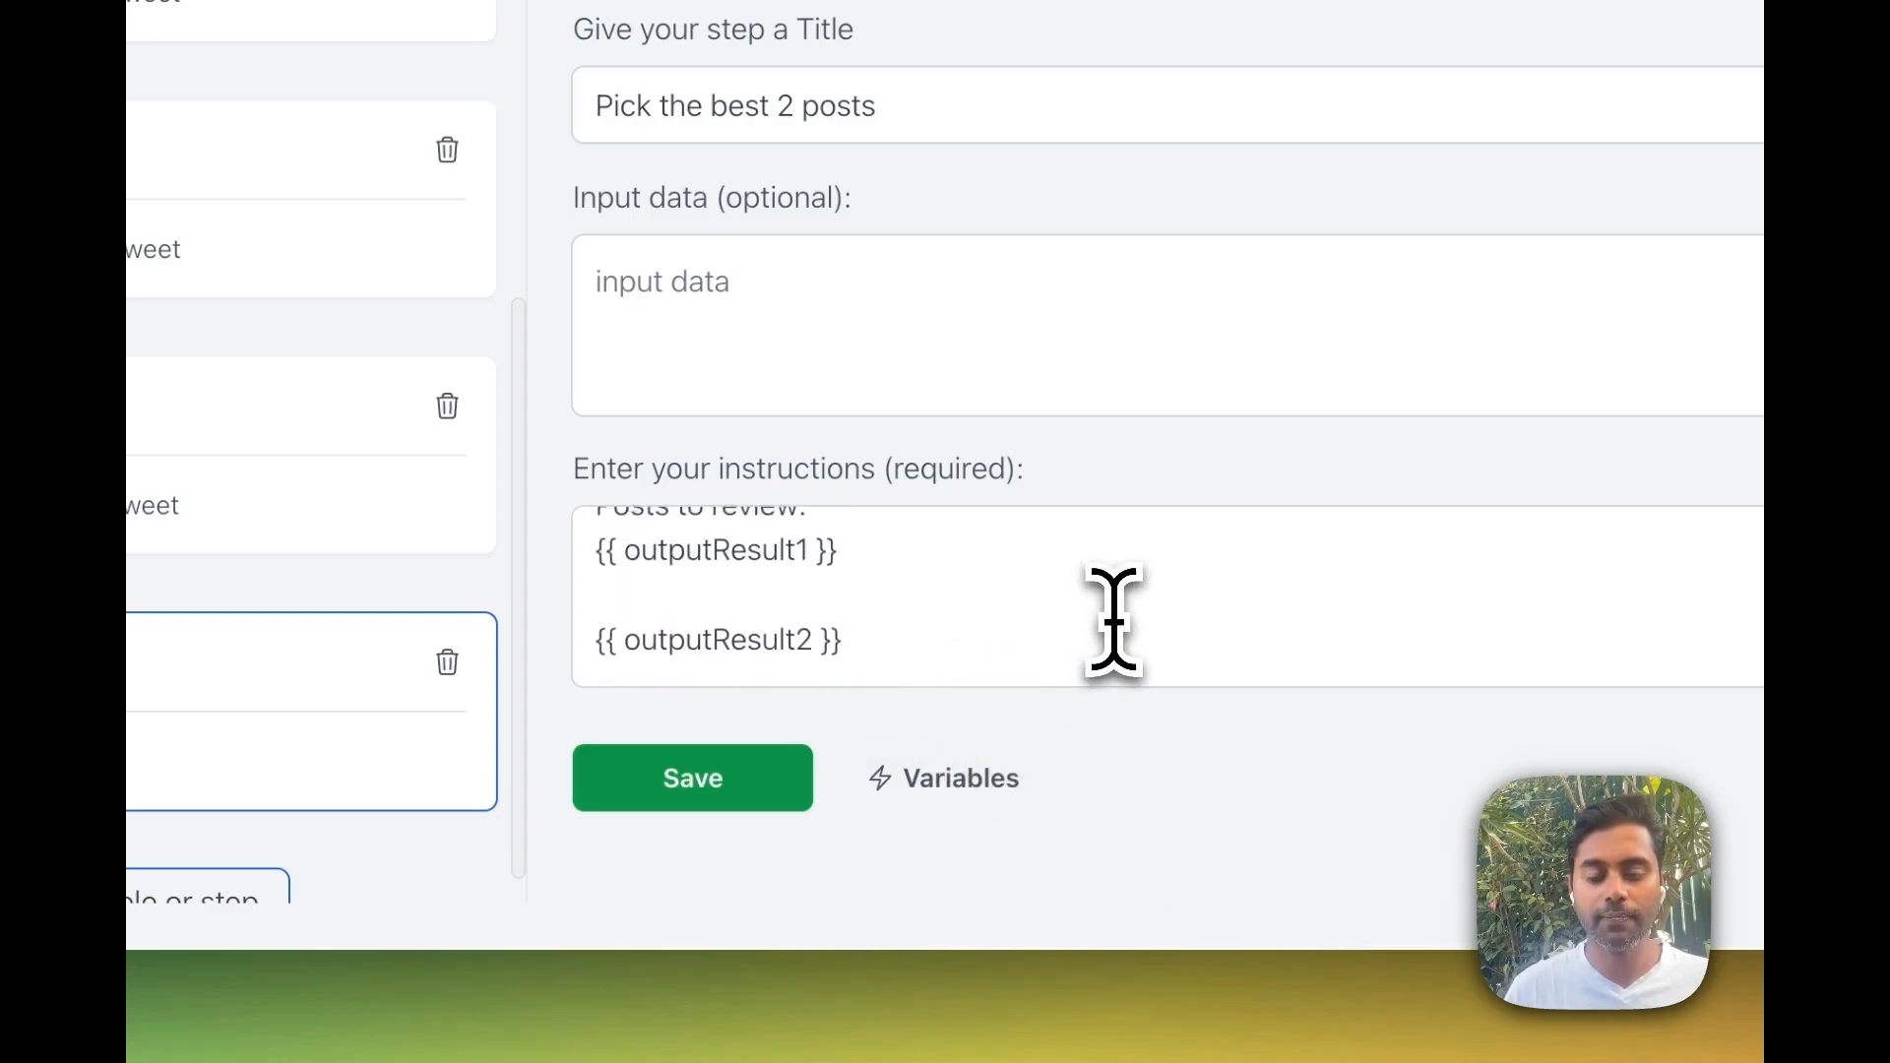
pyautogui.scroll(2, 1114, 622)
pyautogui.click(693, 777)
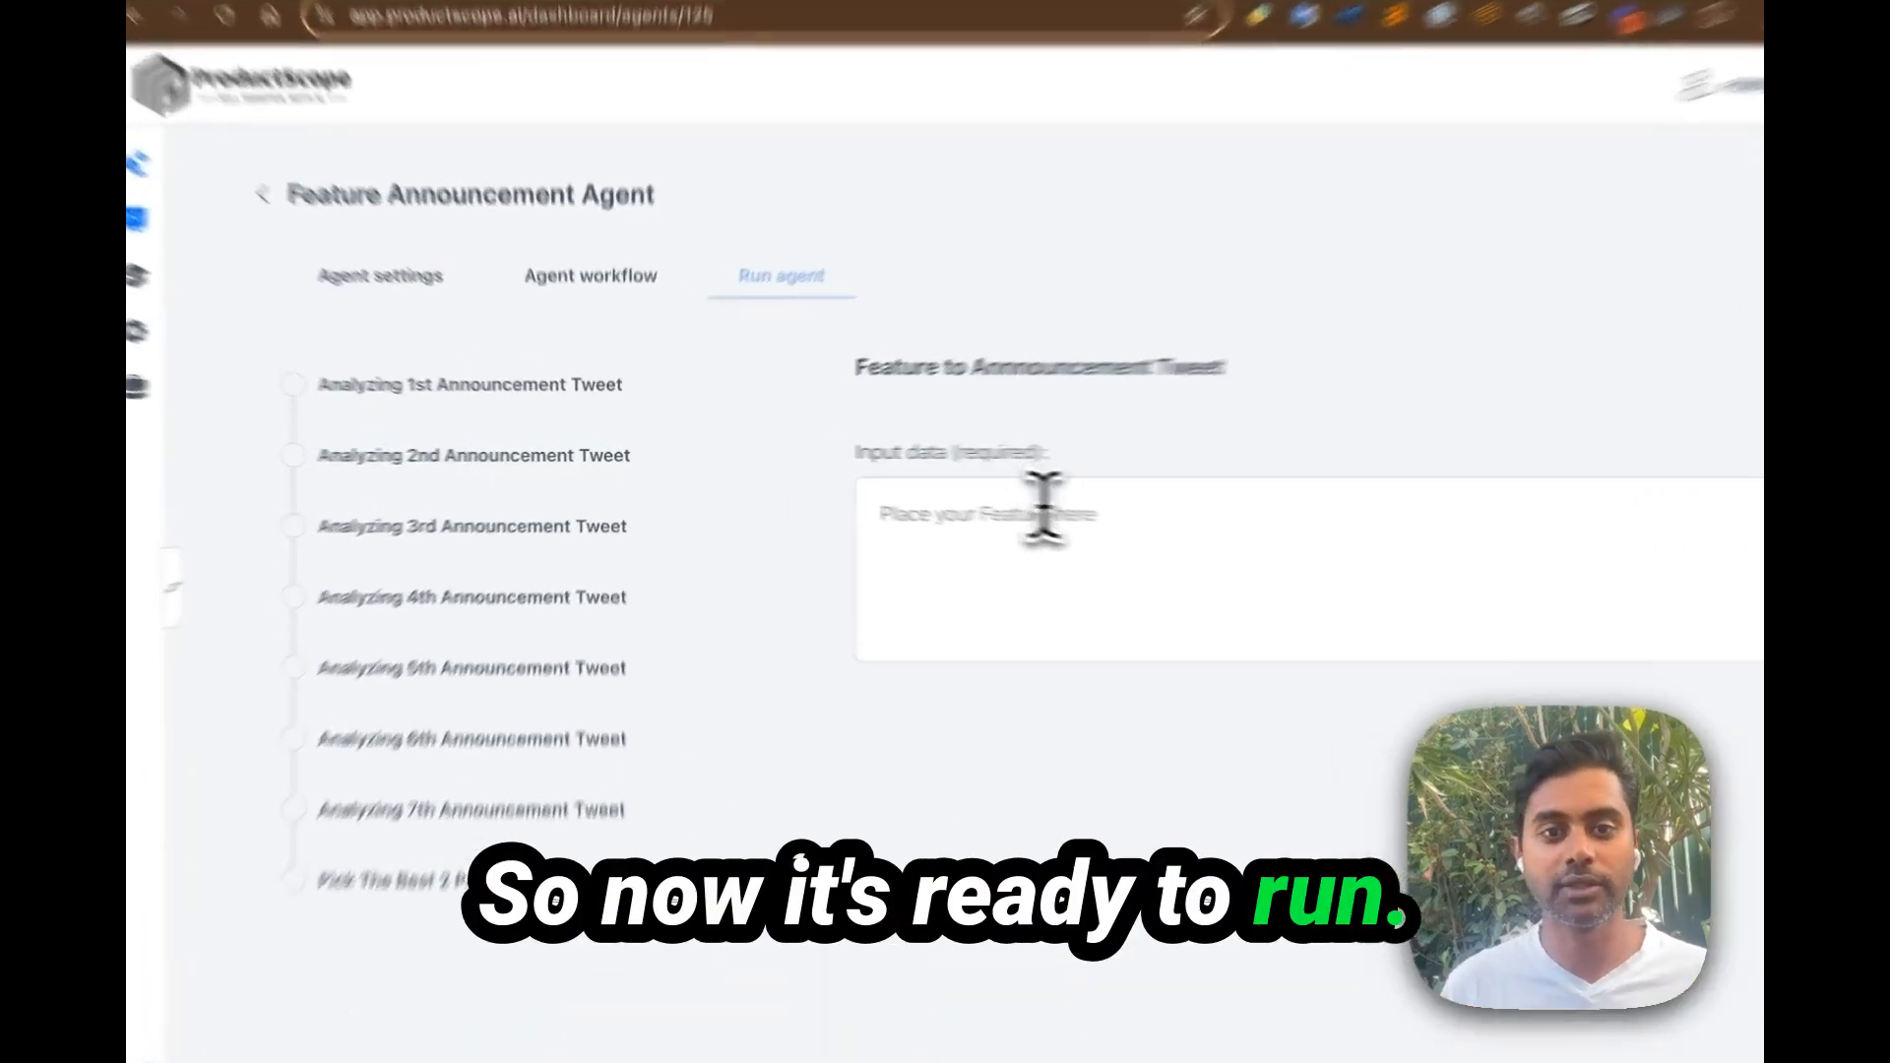
# Switch to Slack and copy today's message about the new product "Agents" from the ps-releases channel
pyautogui.click(1043, 509)
pyautogui.moveTo(181, 836)
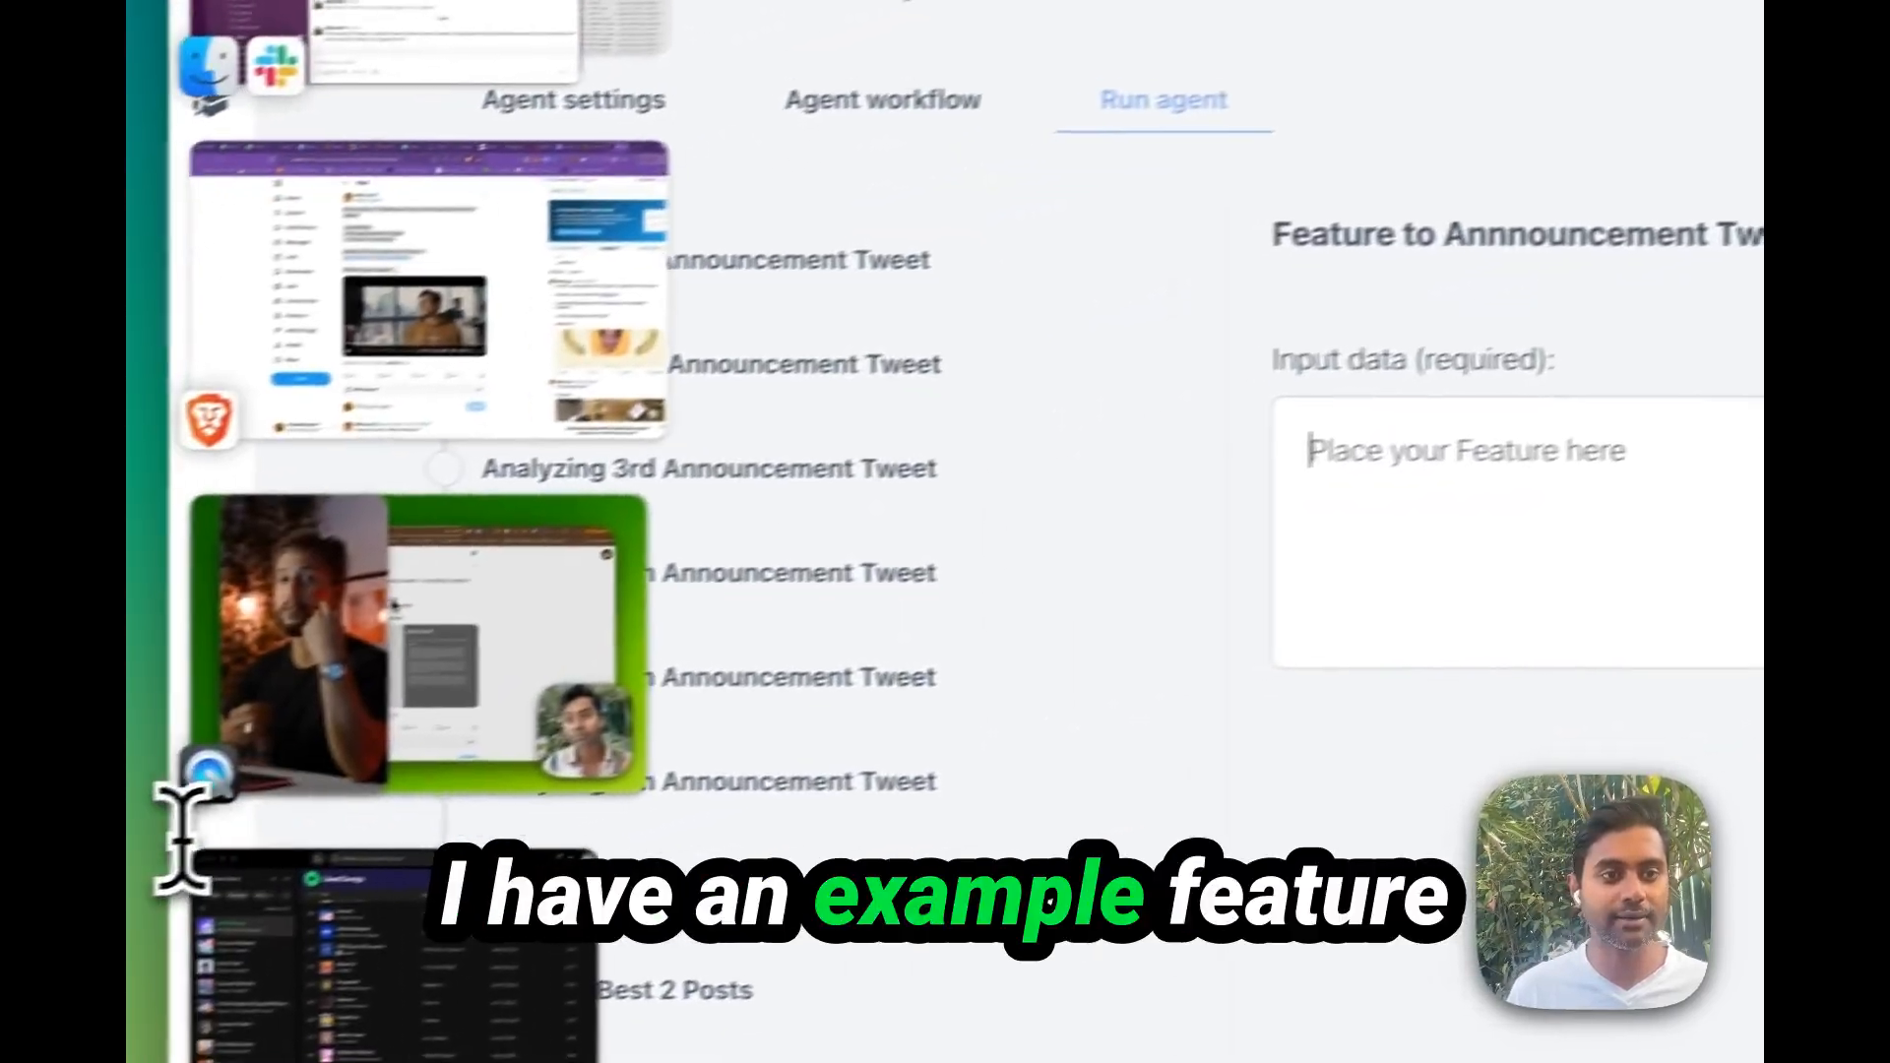
pyautogui.click(566, 320)
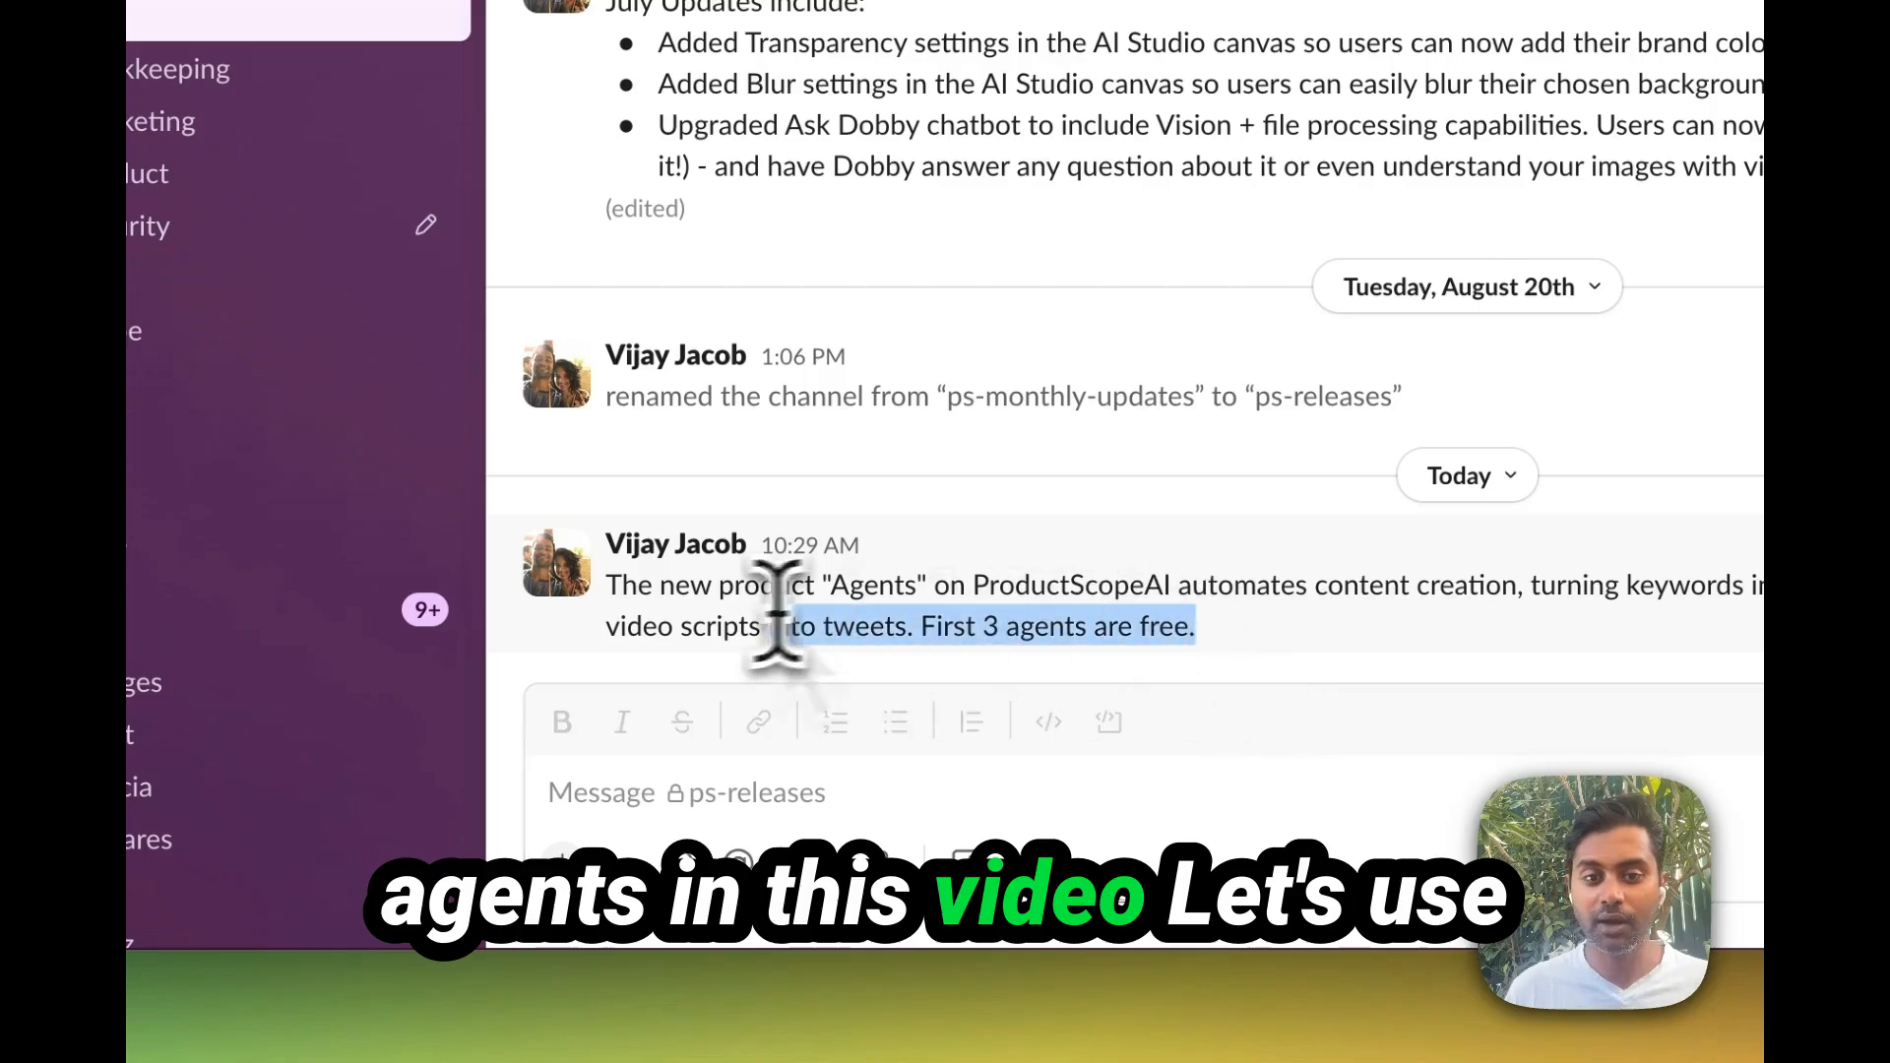
pyautogui.moveTo(777, 615); pyautogui.dragTo(943, 651)
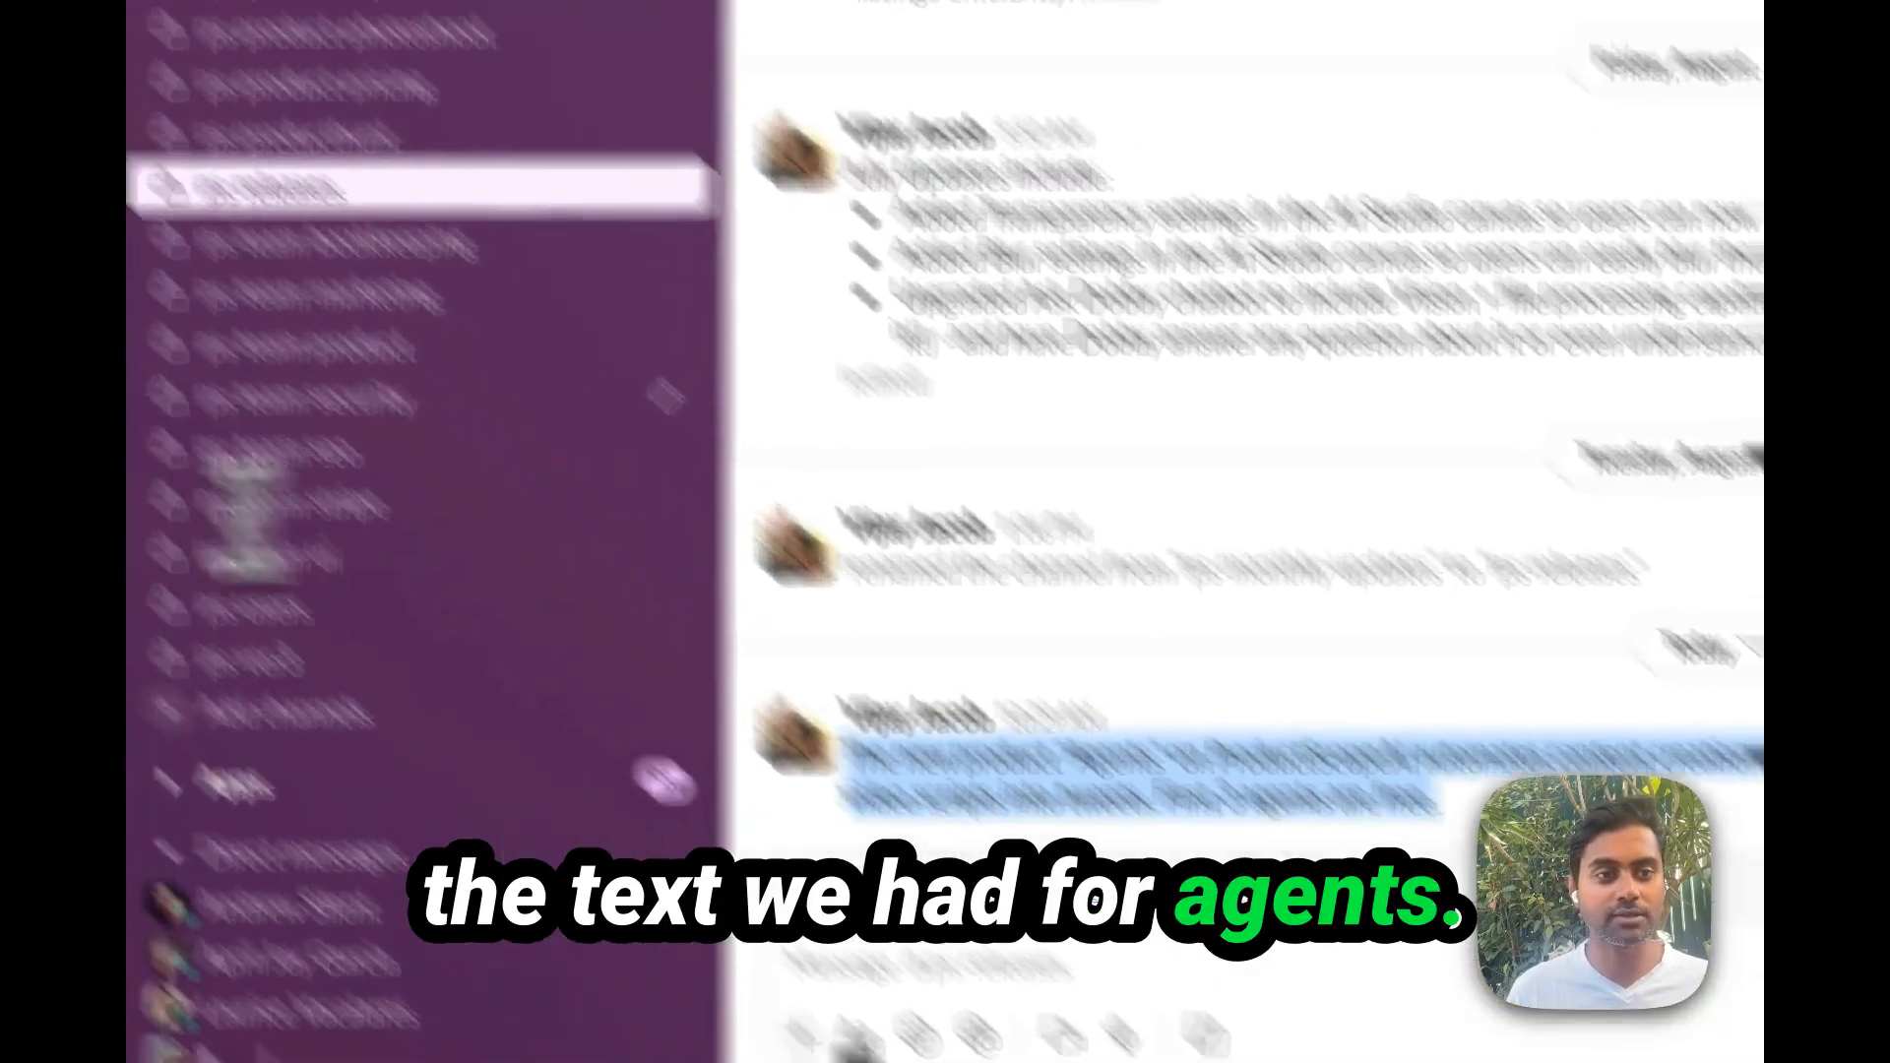
# Switch back to ProductScope, paste the copied "Agents" feature description as the agent's input data and run the agent
pyautogui.moveTo(438, 352)
pyautogui.click(473, 207)
pyautogui.click(950, 566)
pyautogui.write('The new product "Agents" on ProductScopeAI automates content creation, turning keywords into optimized blog posts, text into catchy hooks, and video scripts into tweets. First 3 agents are free.')
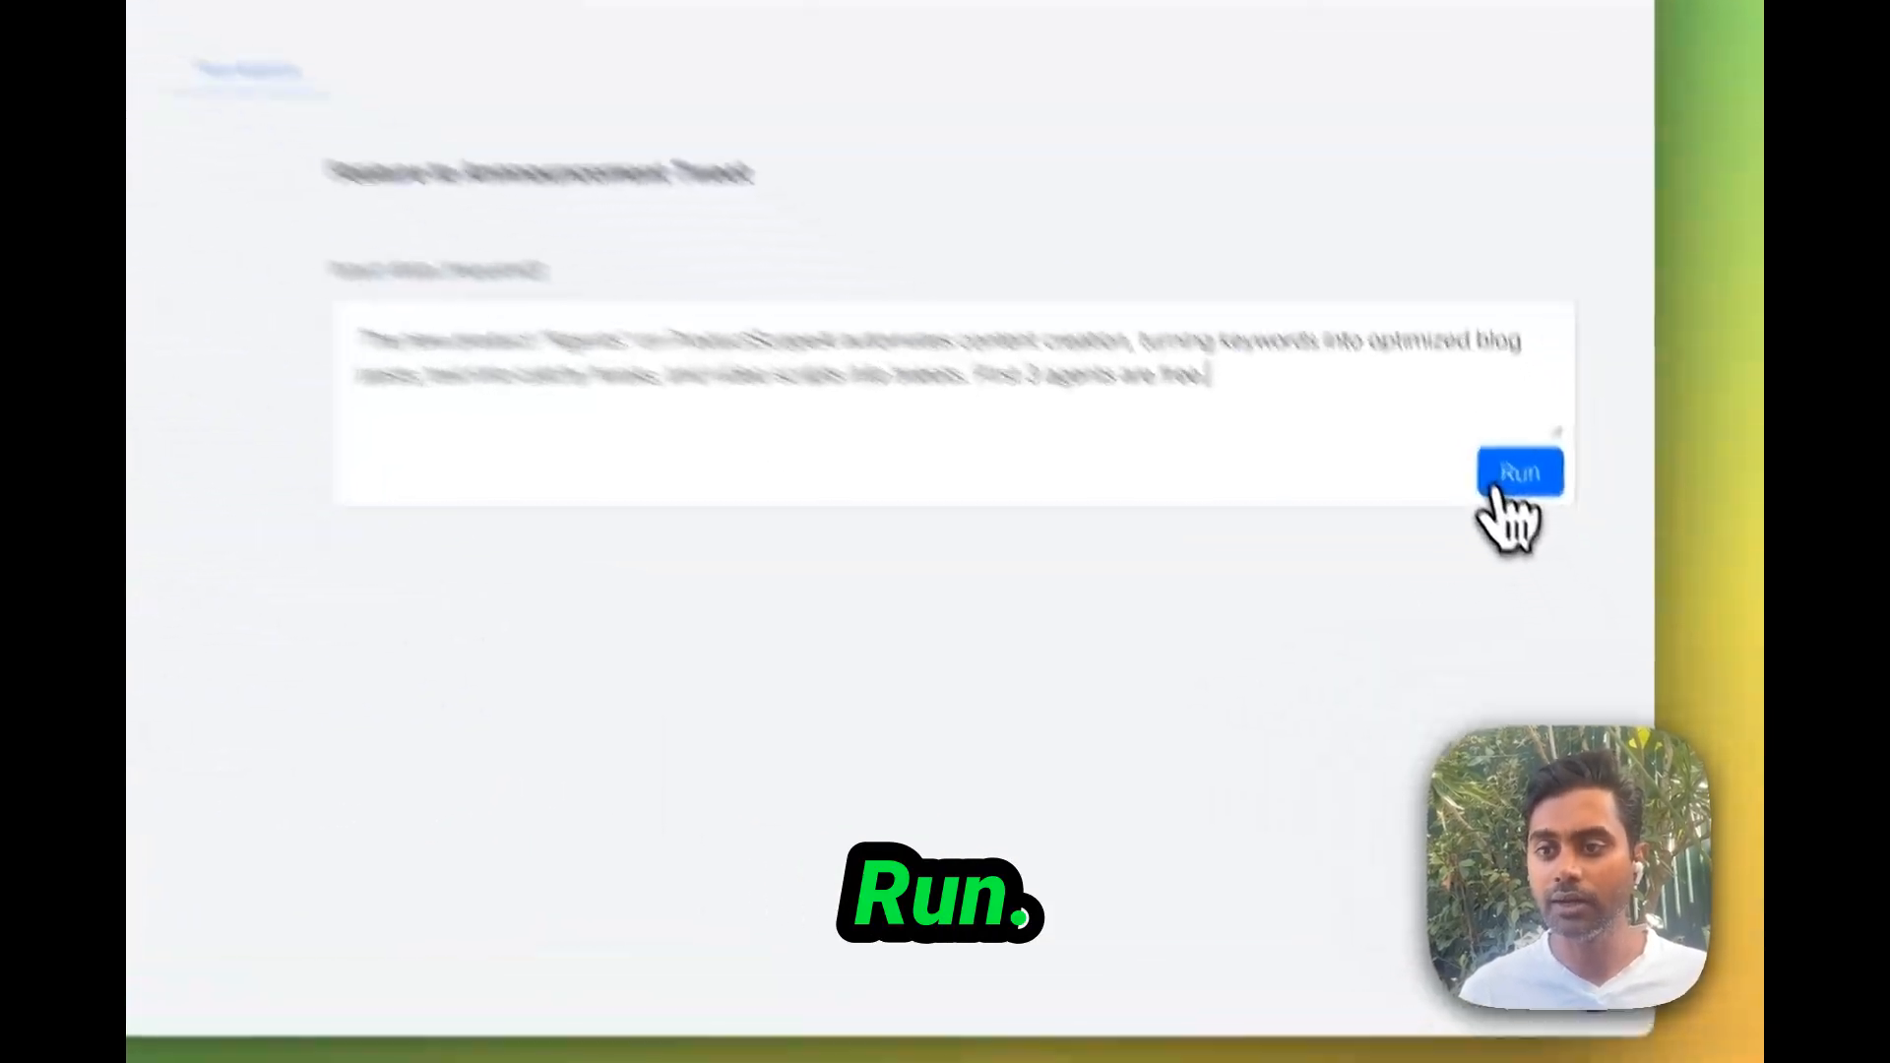
pyautogui.click(1588, 588)
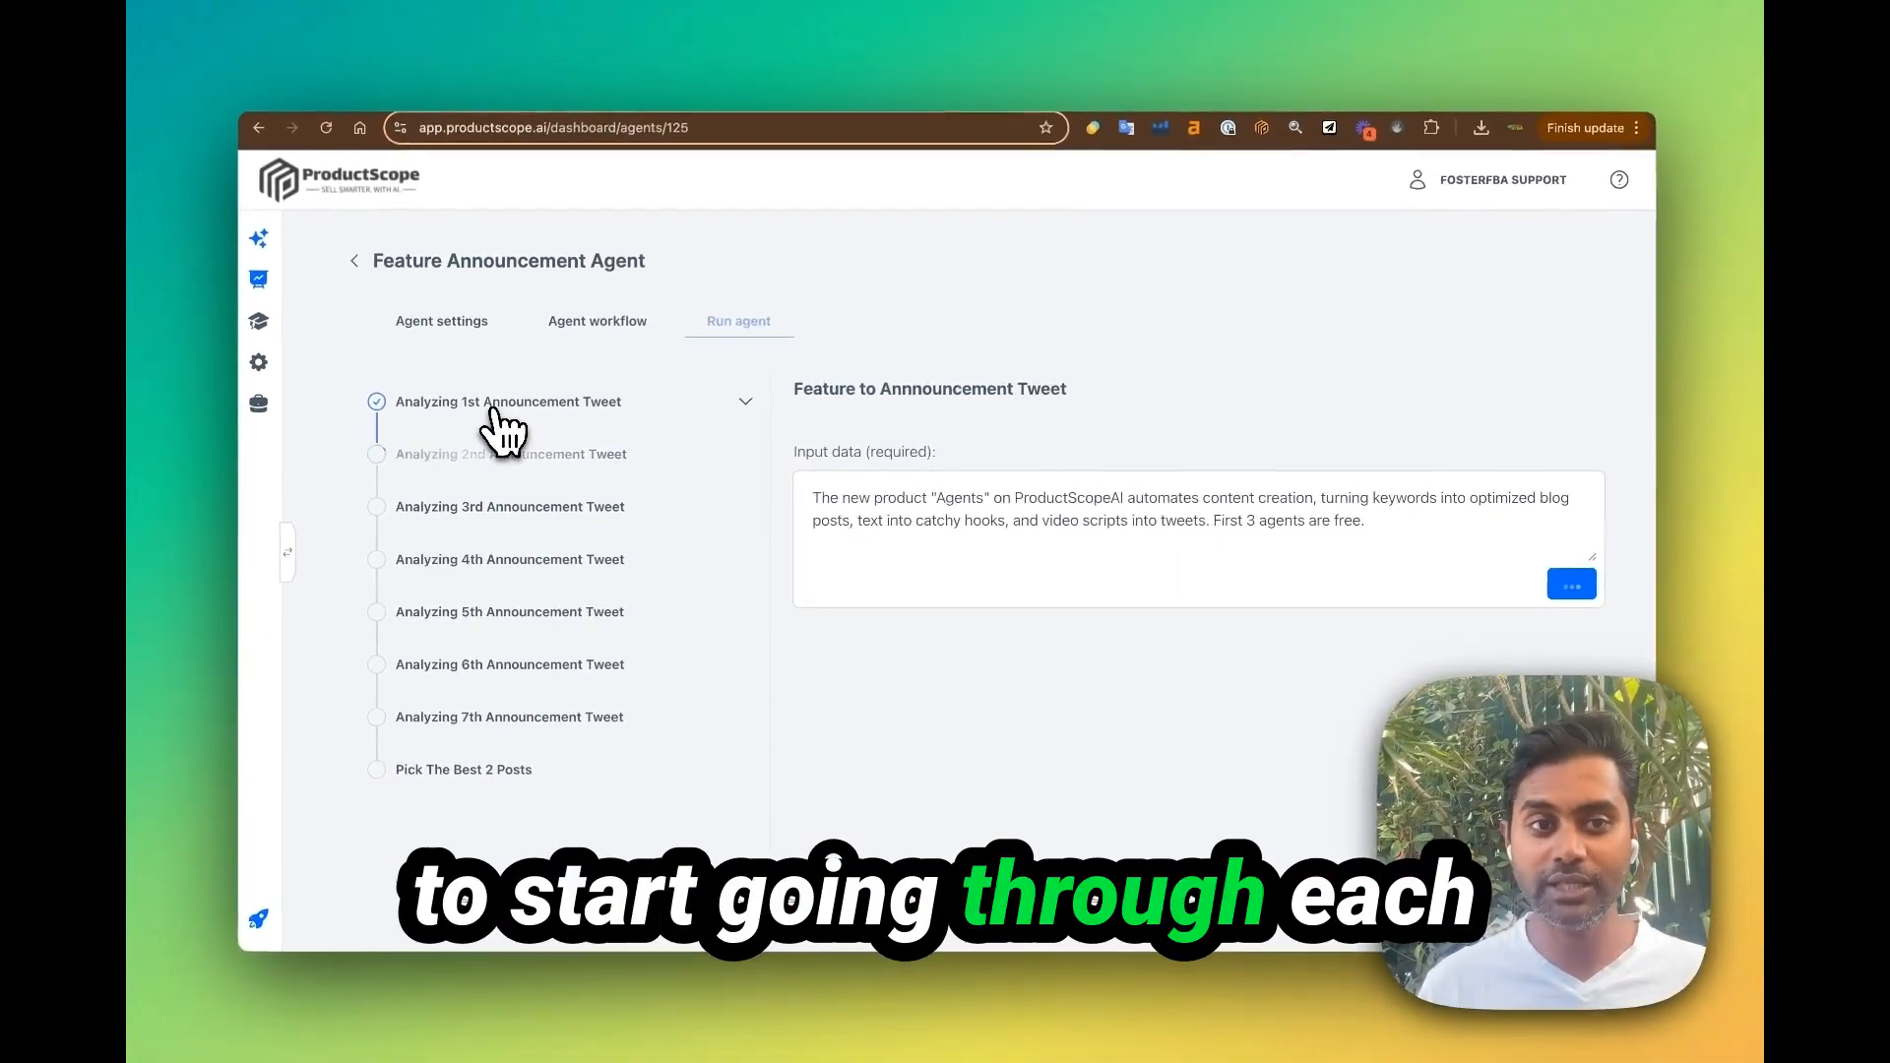
# Inspect the tweets generated by the 1st, 2nd and 3rd announcement tweet steps while the agent runs
pyautogui.click(494, 408)
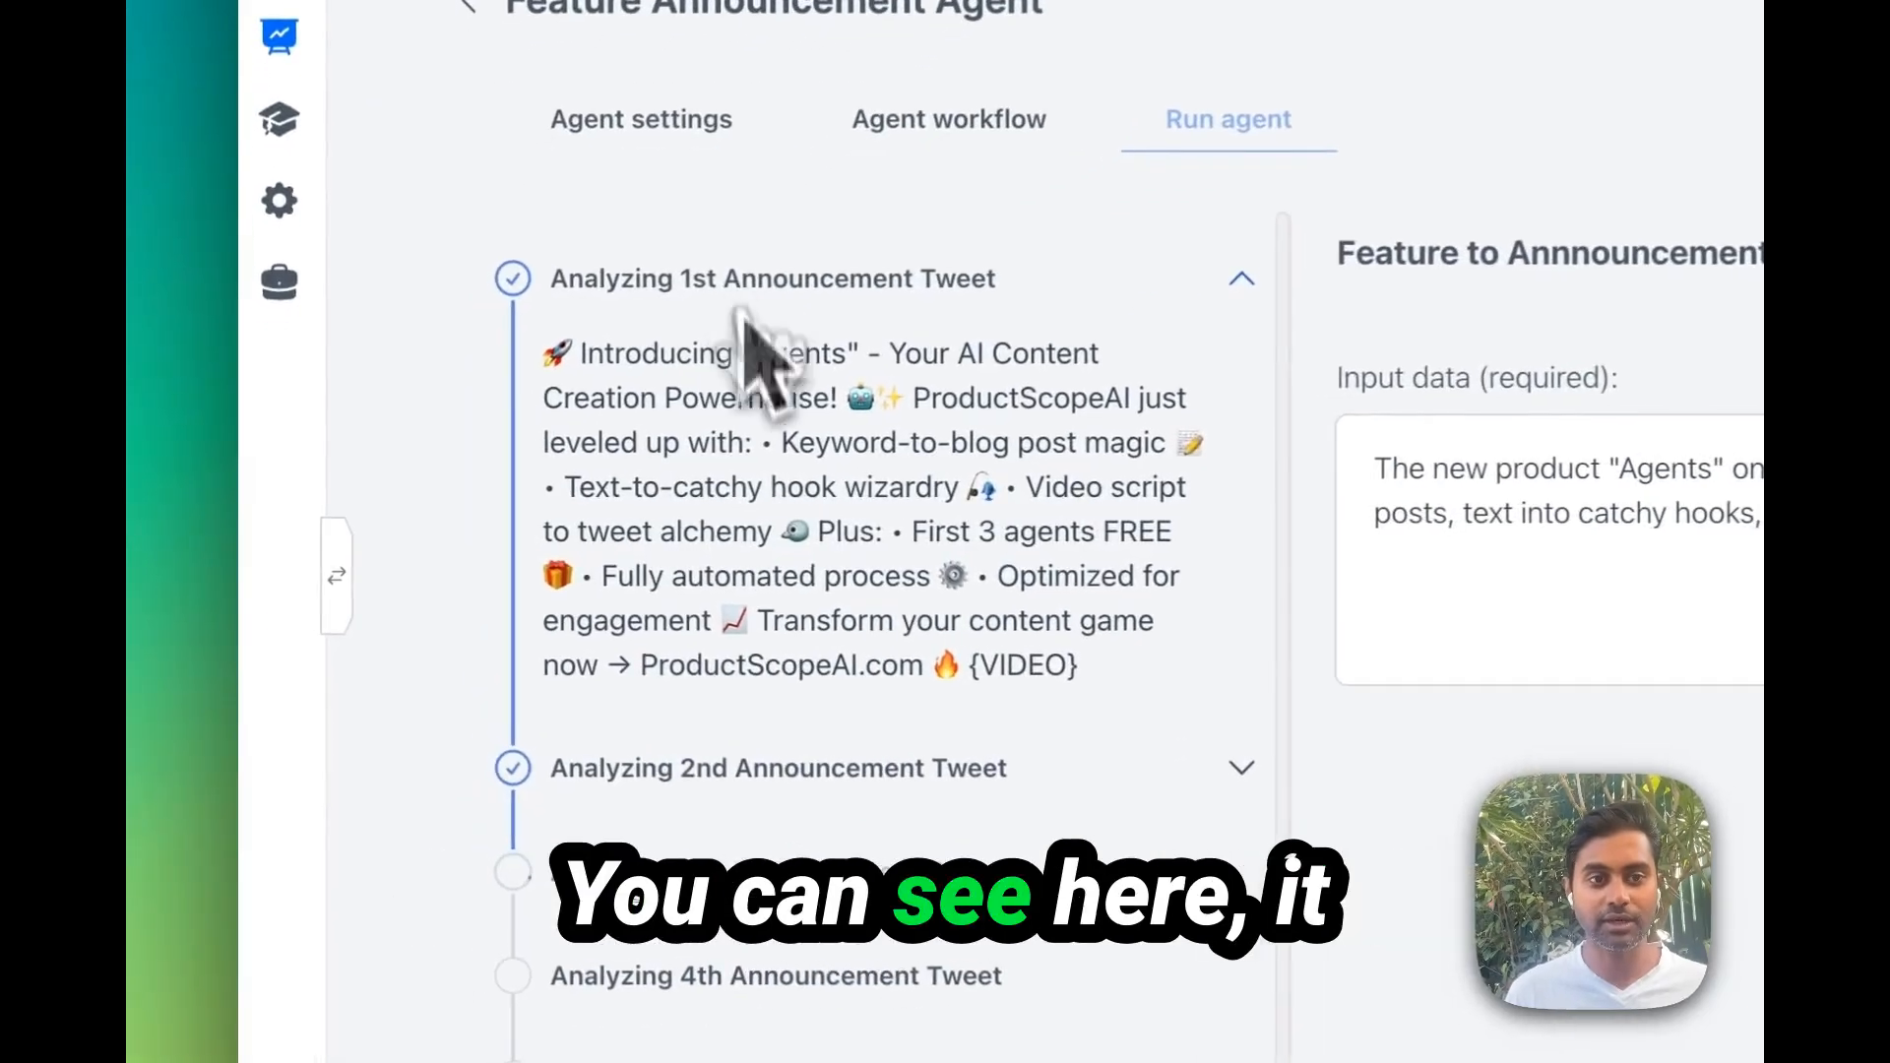
pyautogui.click(680, 270)
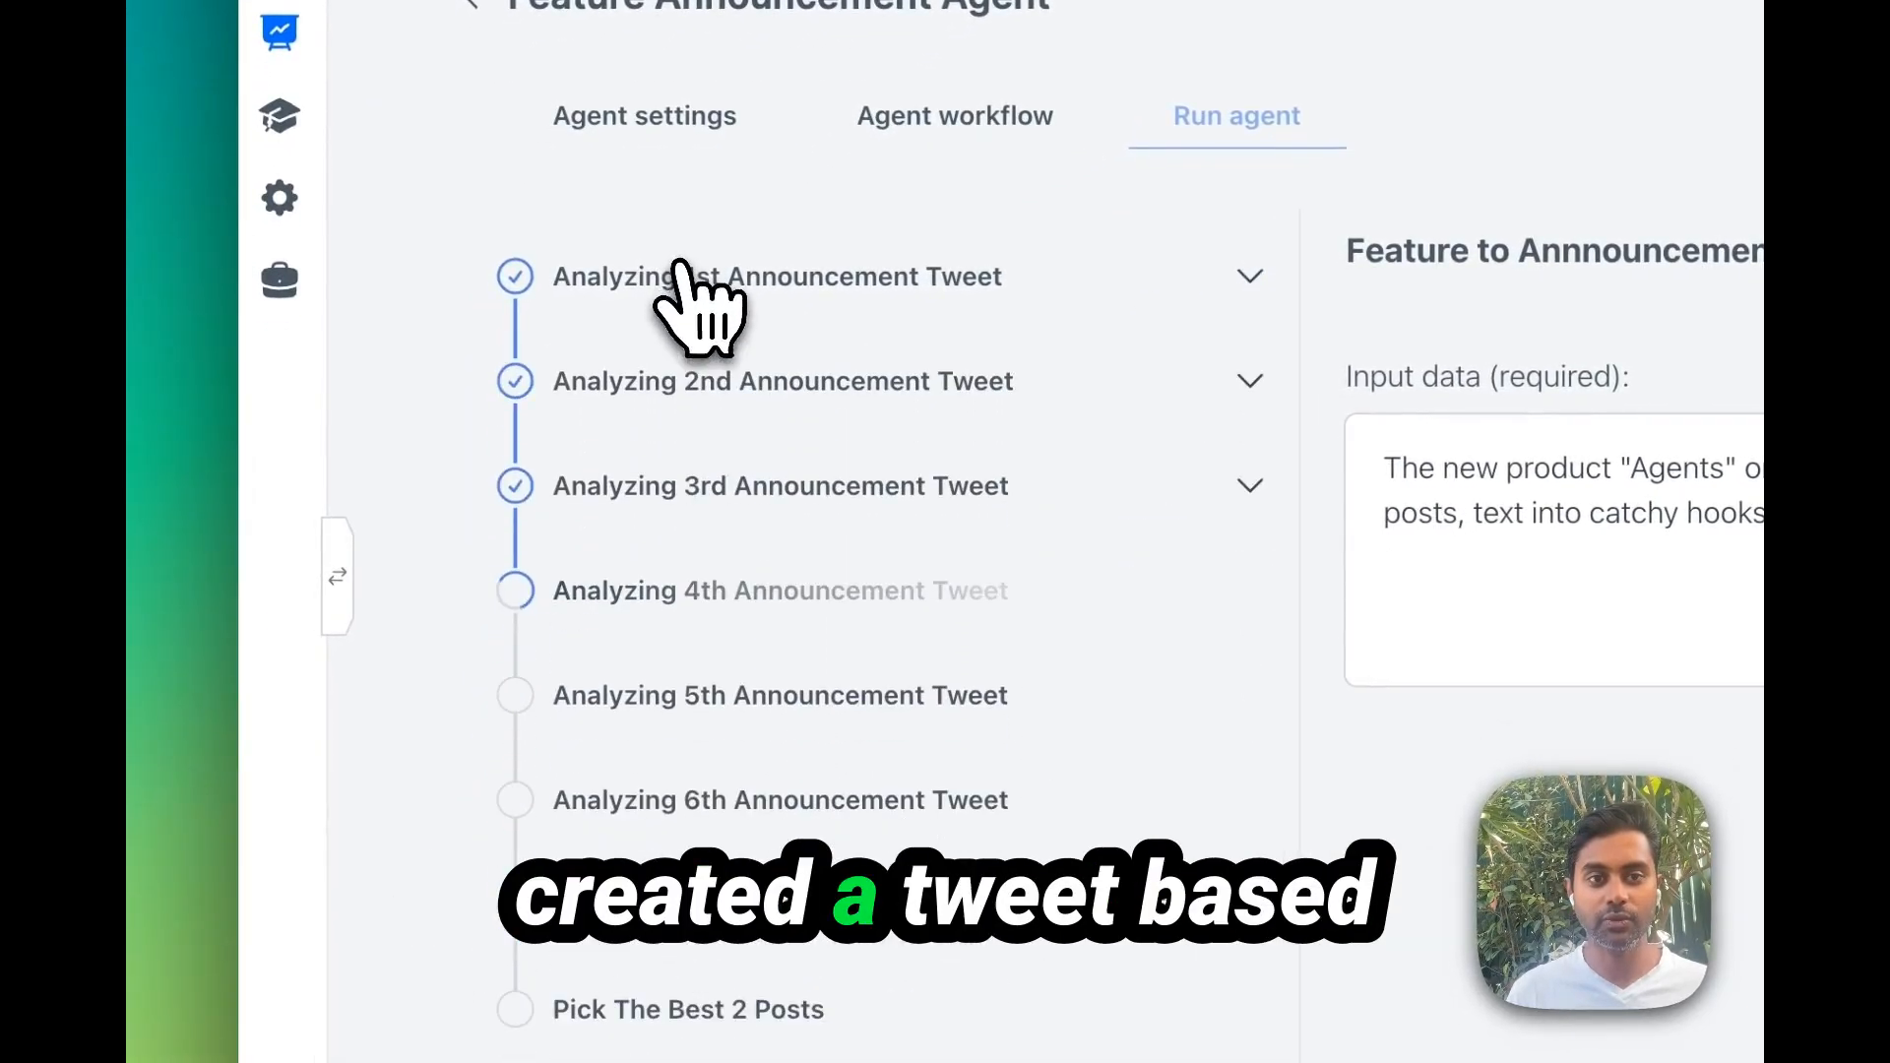
pyautogui.click(683, 394)
pyautogui.click(682, 402)
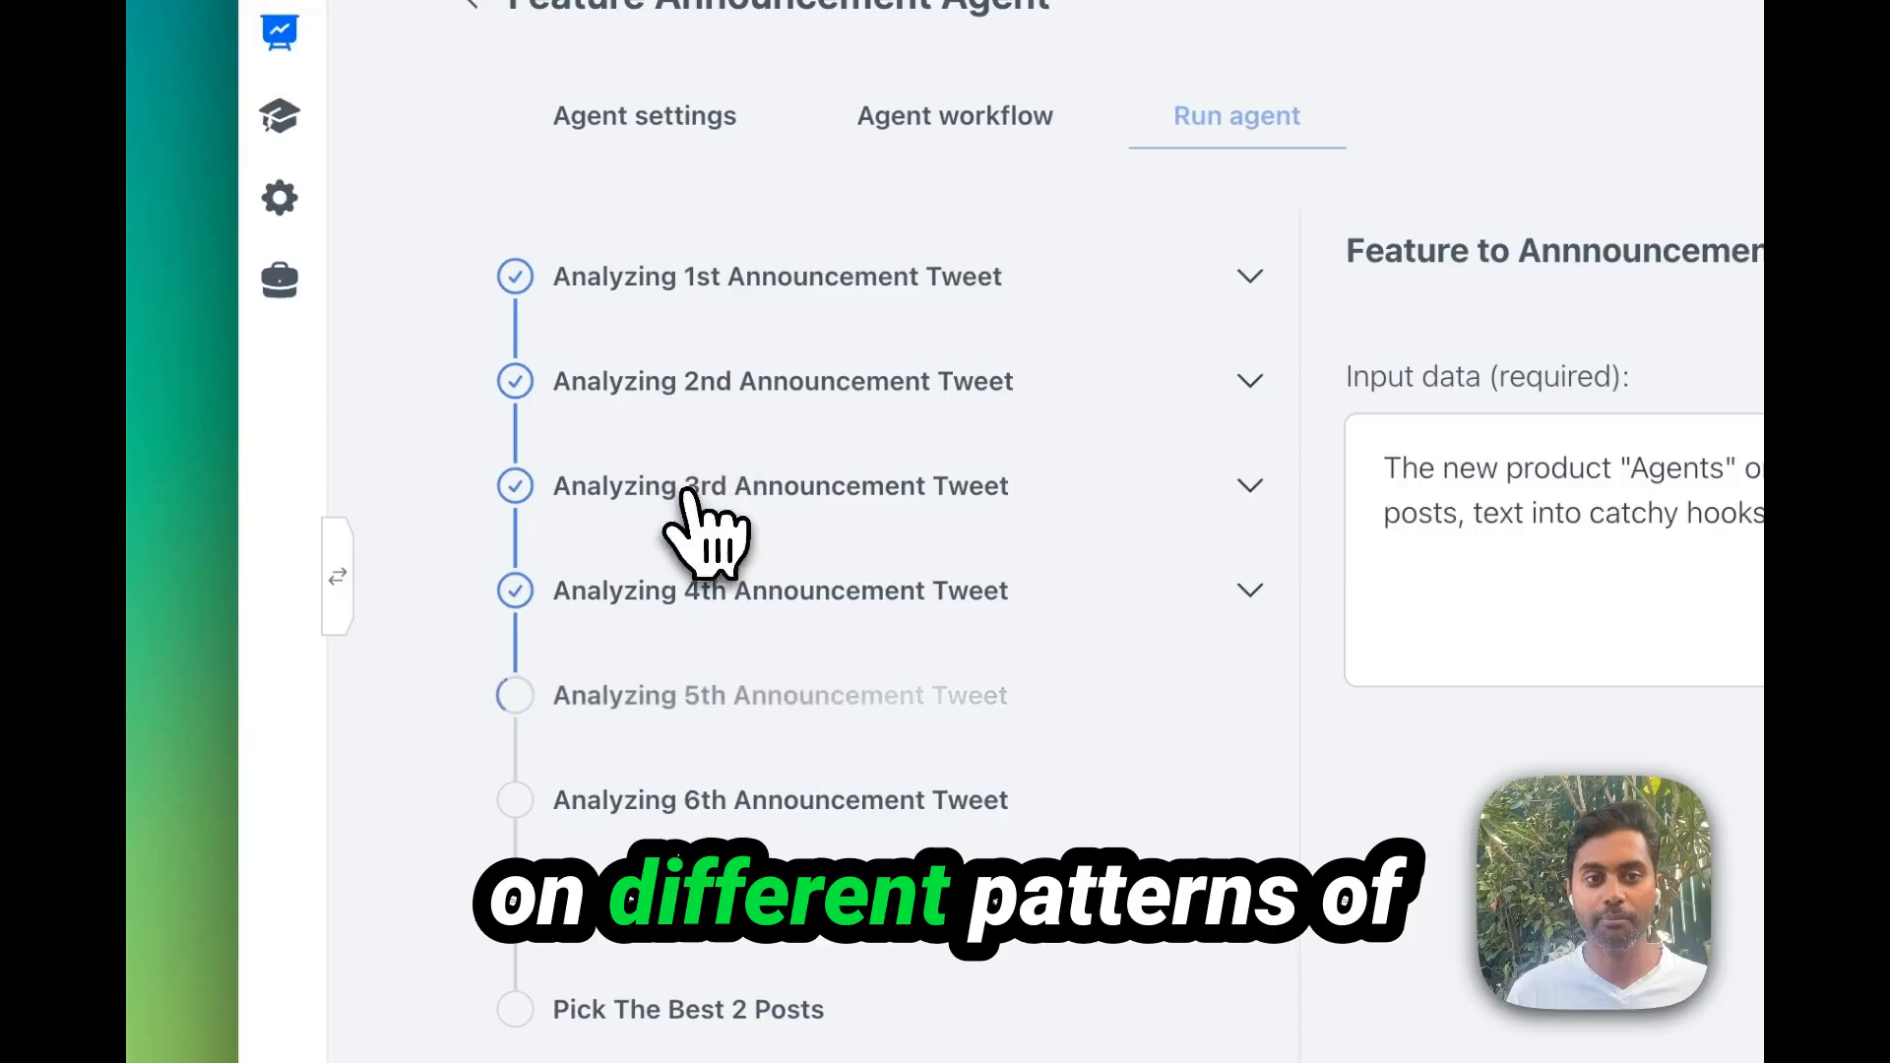
pyautogui.click(686, 493)
pyautogui.click(685, 497)
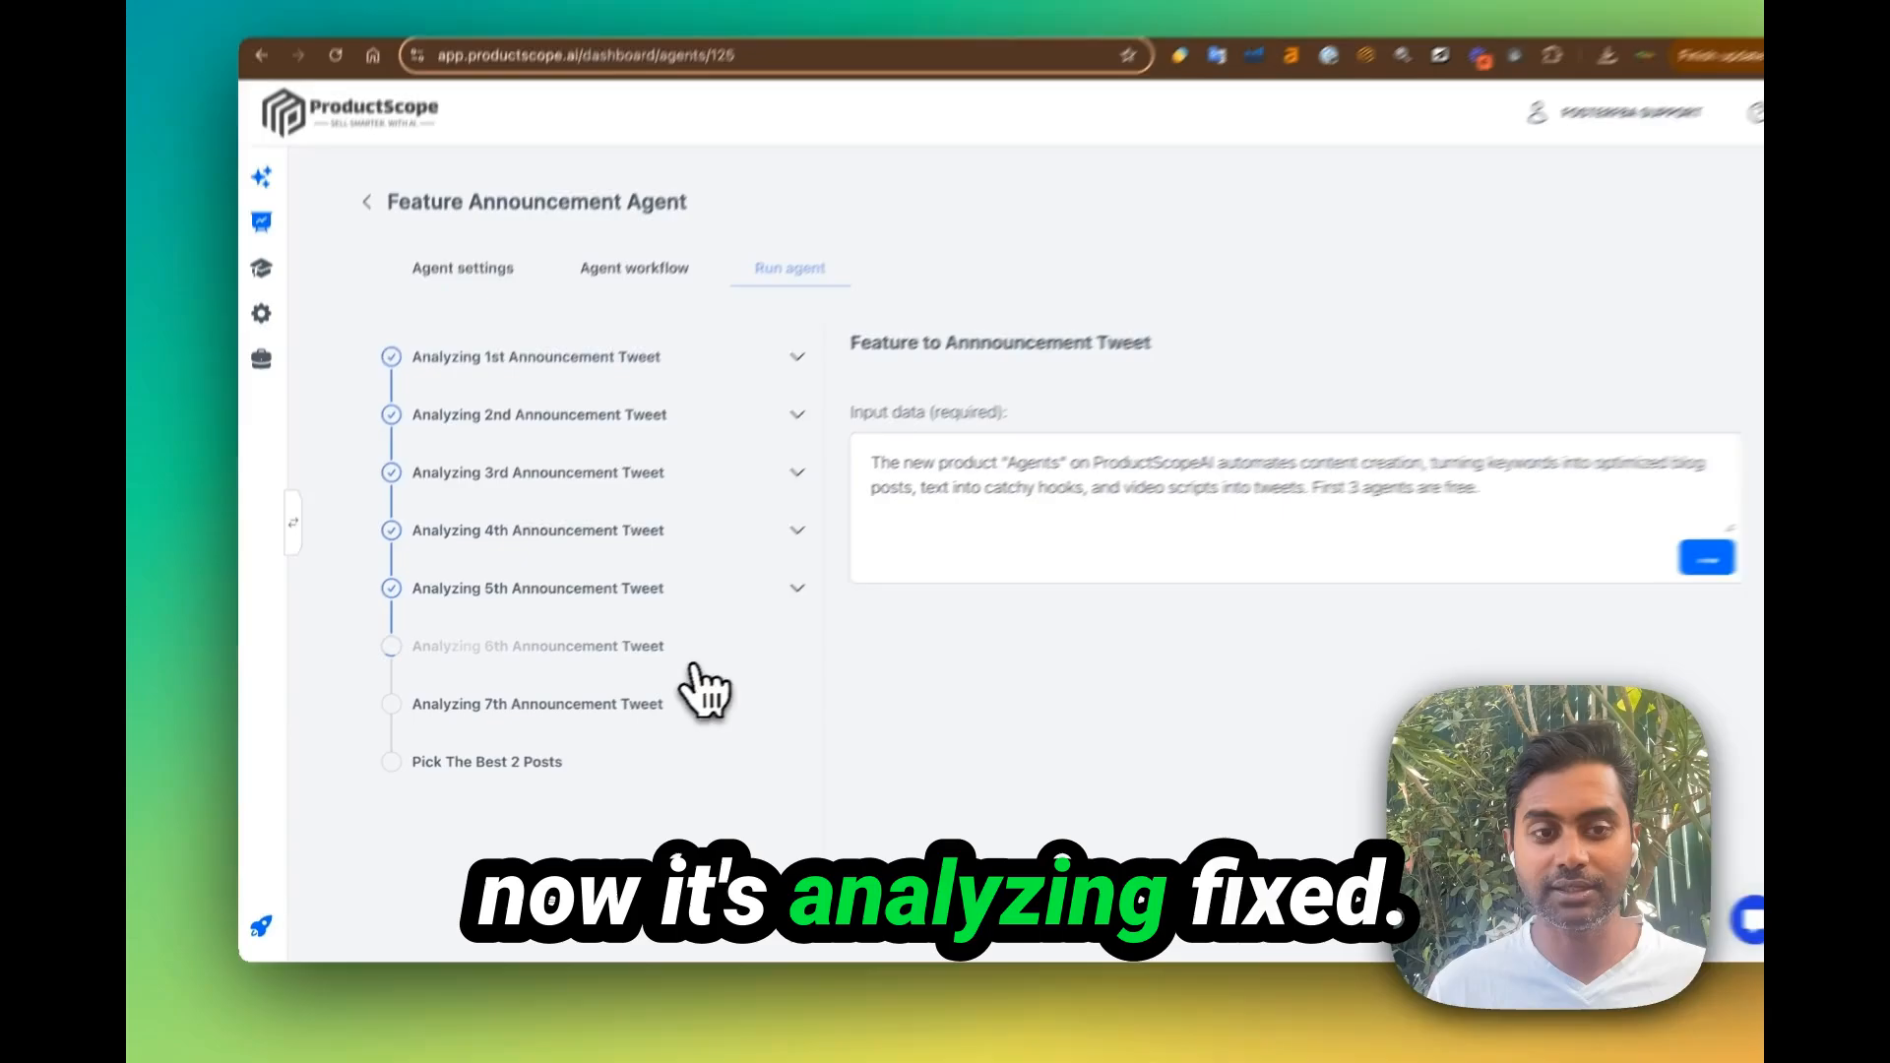
# Follow the run through its last steps and read the resulting announcement tweets for the "Agents" feature
pyautogui.scroll(-3, 423, 701)
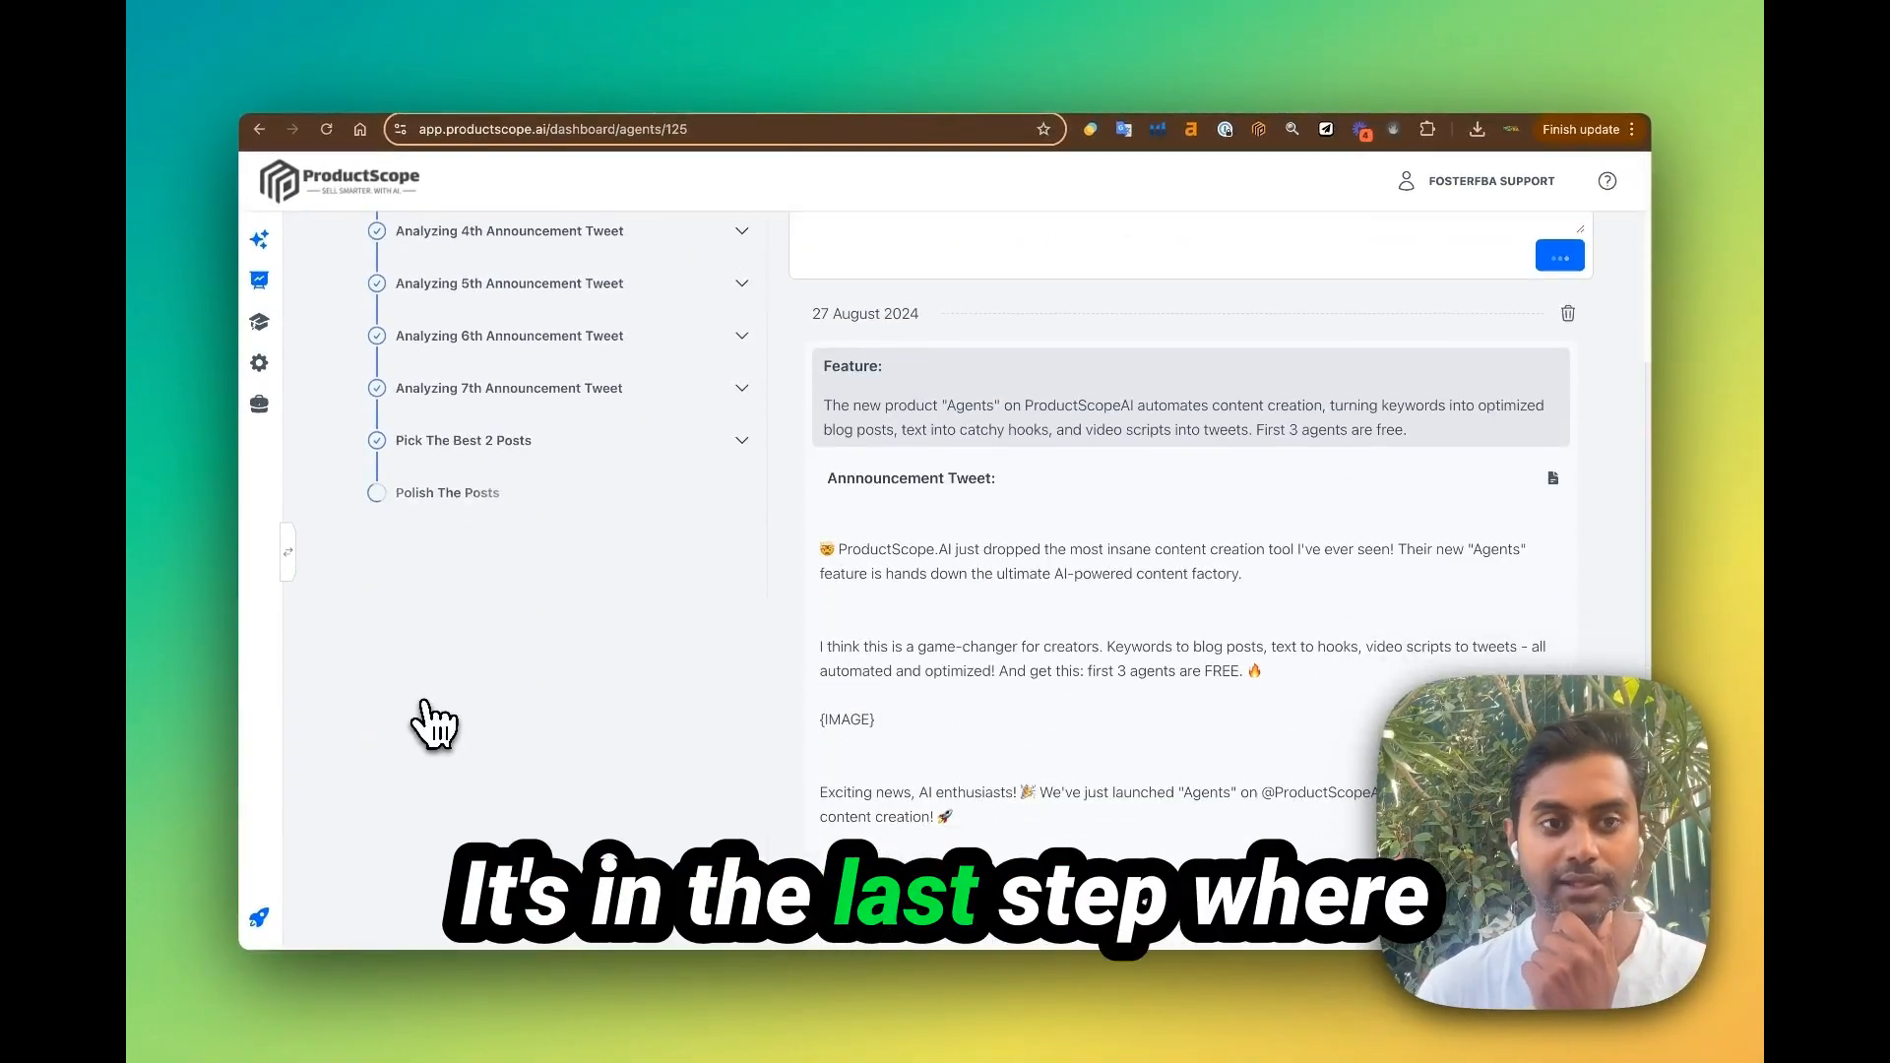
pyautogui.scroll(1, 423, 699)
pyautogui.scroll(3, 1000, 603)
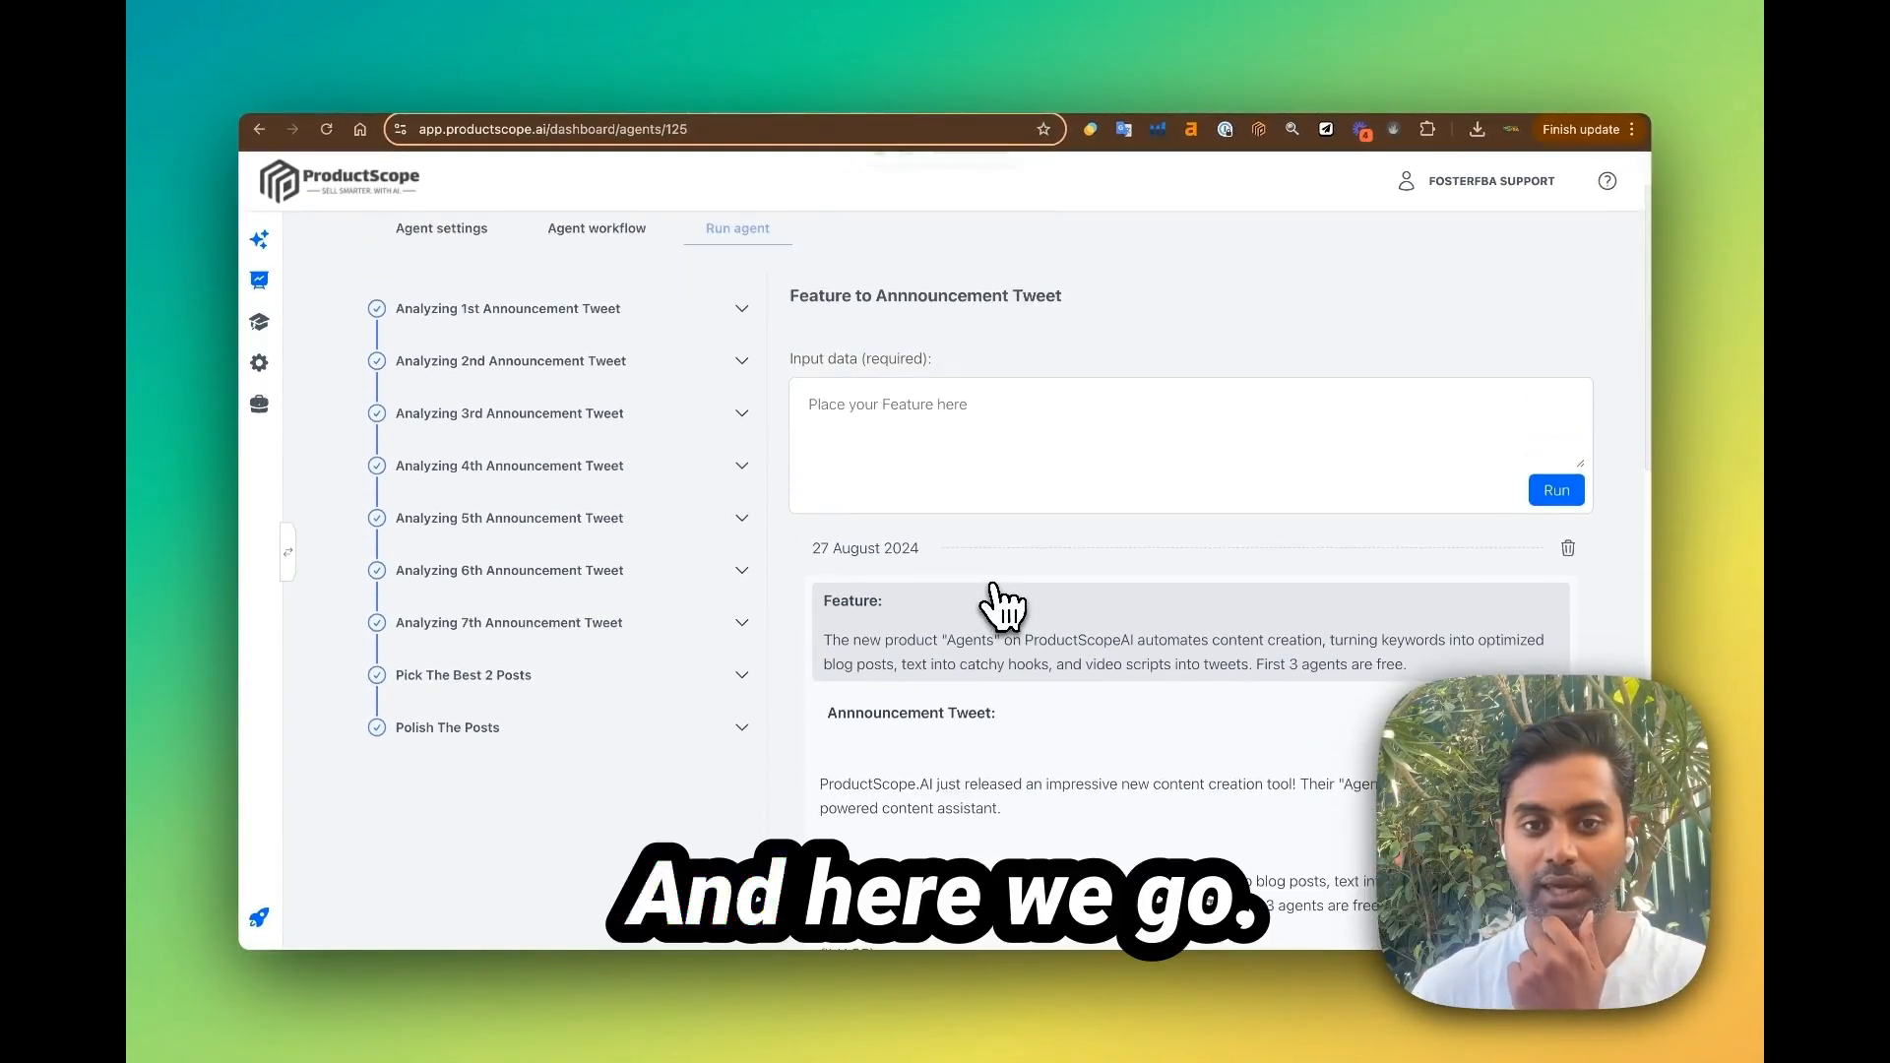
pyautogui.scroll(-2, 1002, 606)
pyautogui.scroll(-5, 994, 591)
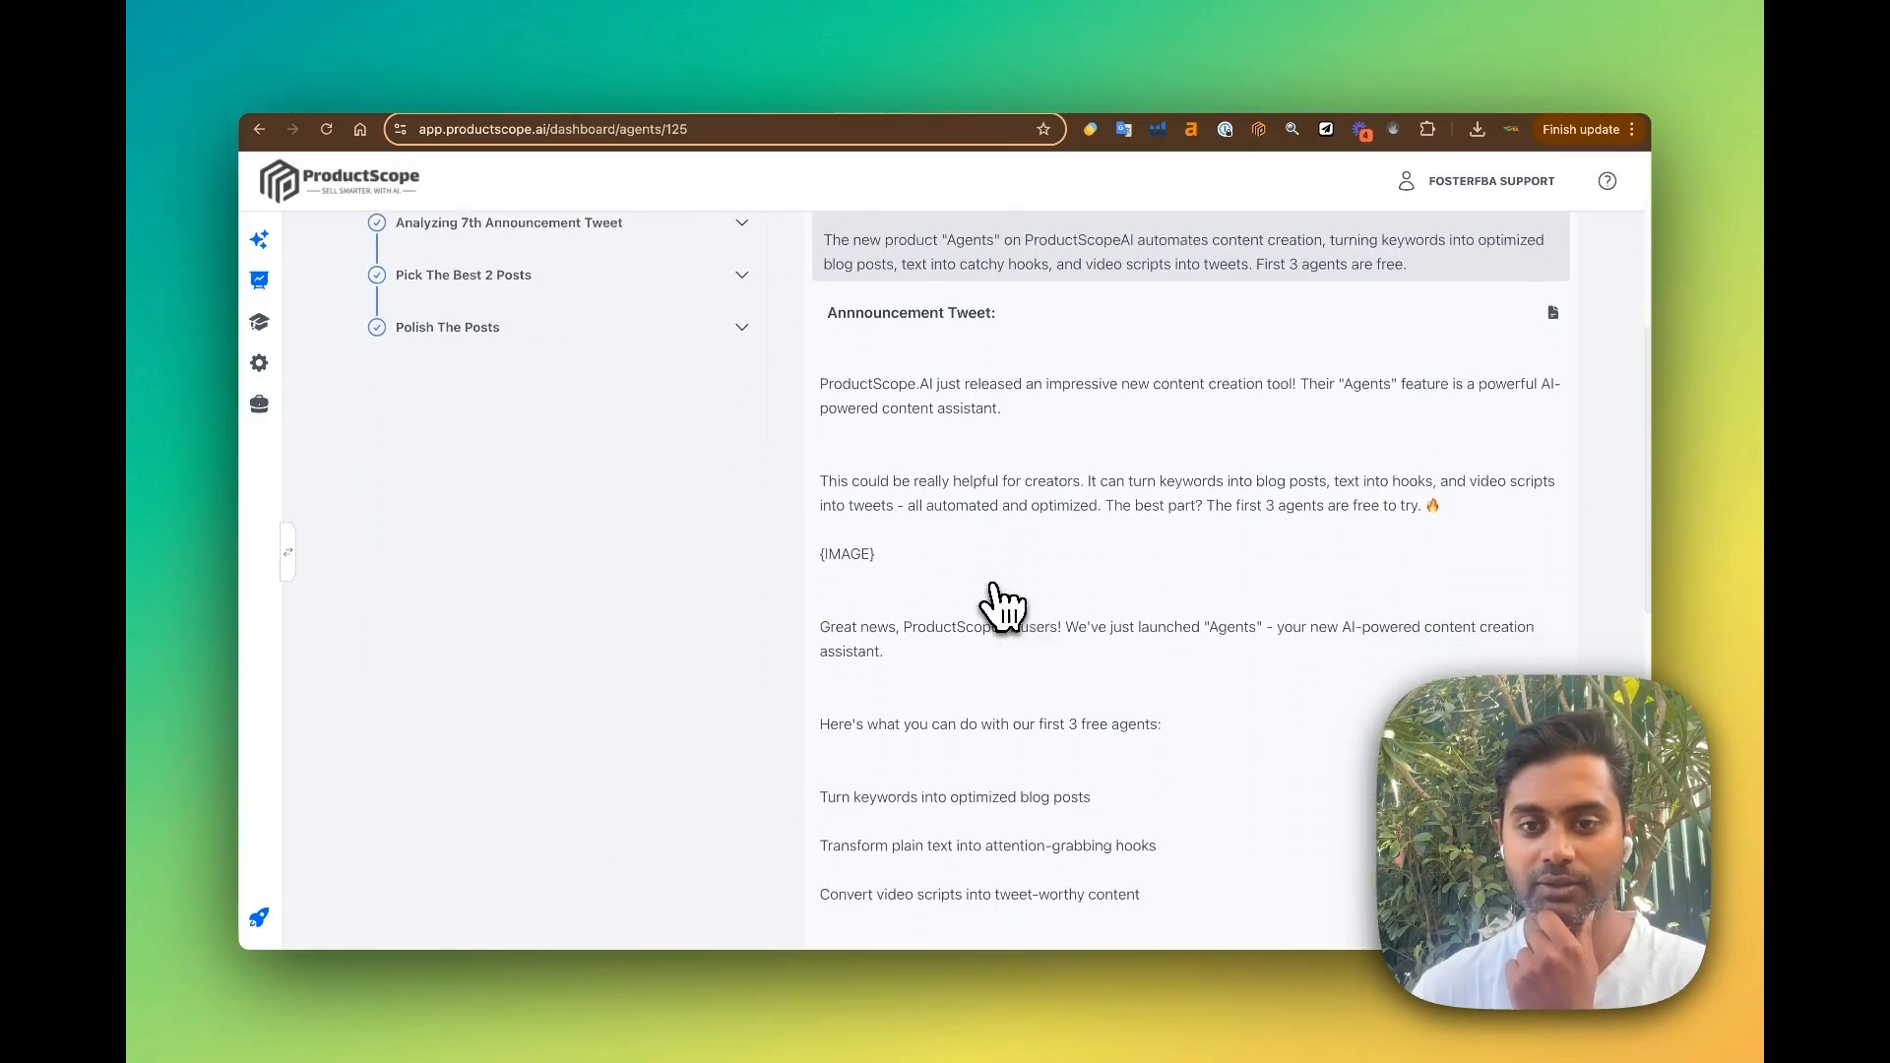
pyautogui.scroll(-2, 995, 590)
pyautogui.scroll(4, 990, 590)
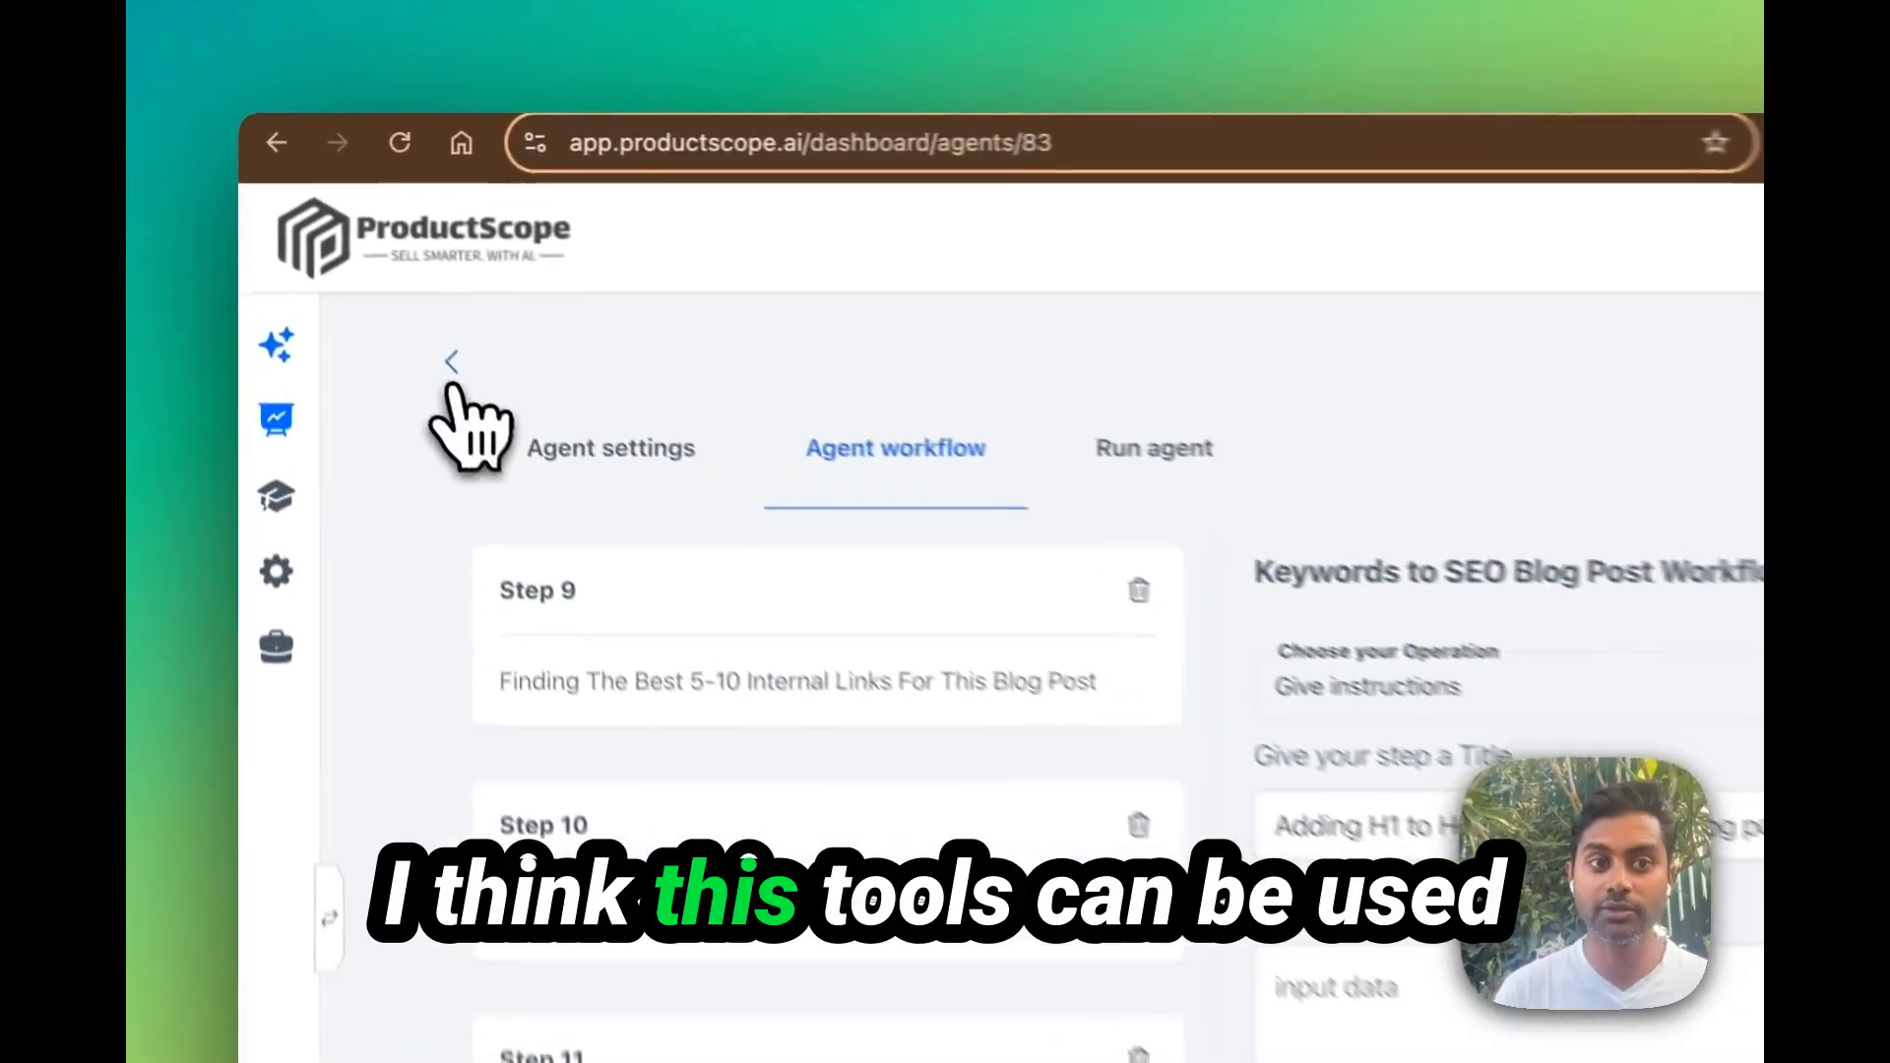
# Leave the Keywords to SEO Blog Post agent and return to the list of agents
pyautogui.click(450, 366)
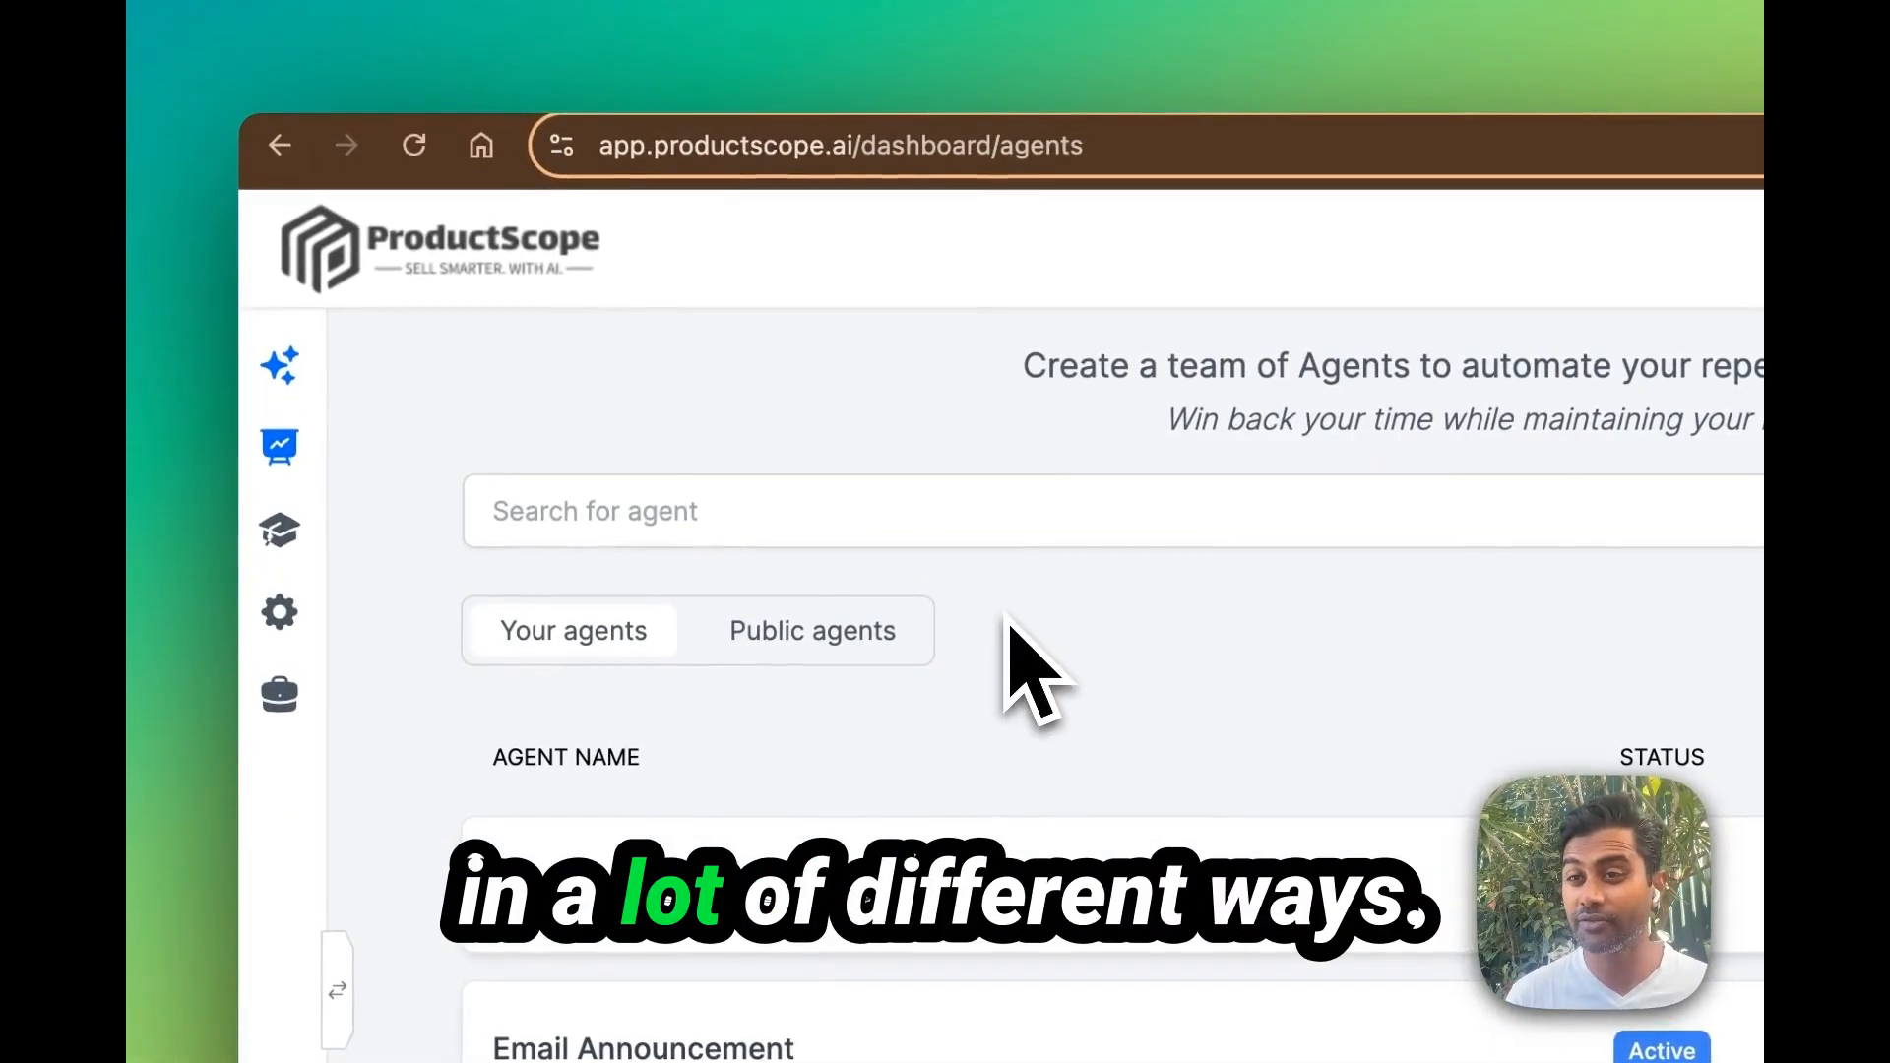